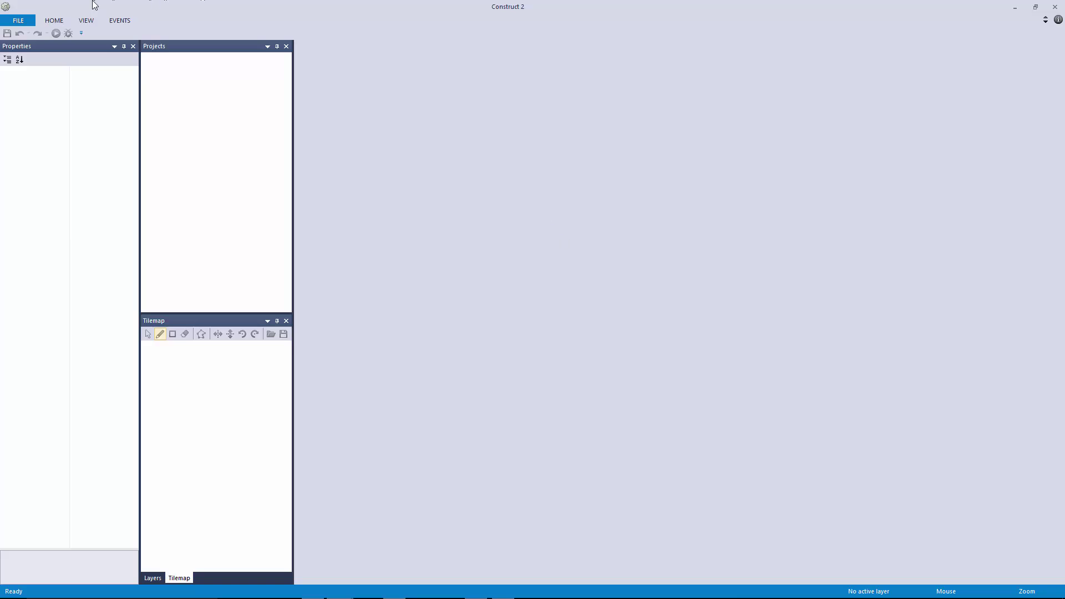
Step: Create a new project from the New empty HD landscape 1080p project template
click(18, 22)
click(34, 42)
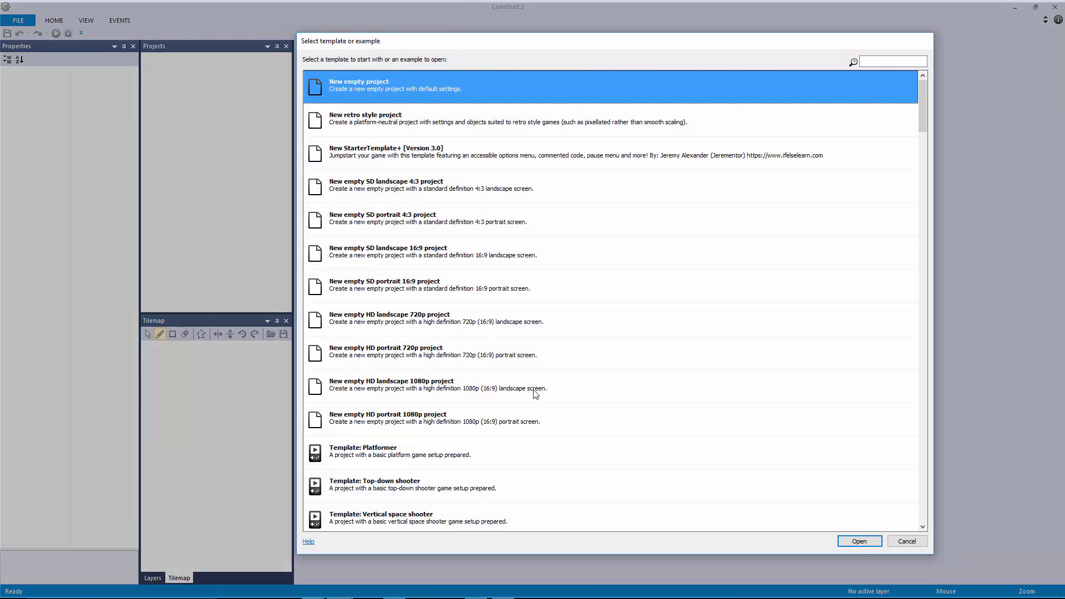
click(405, 397)
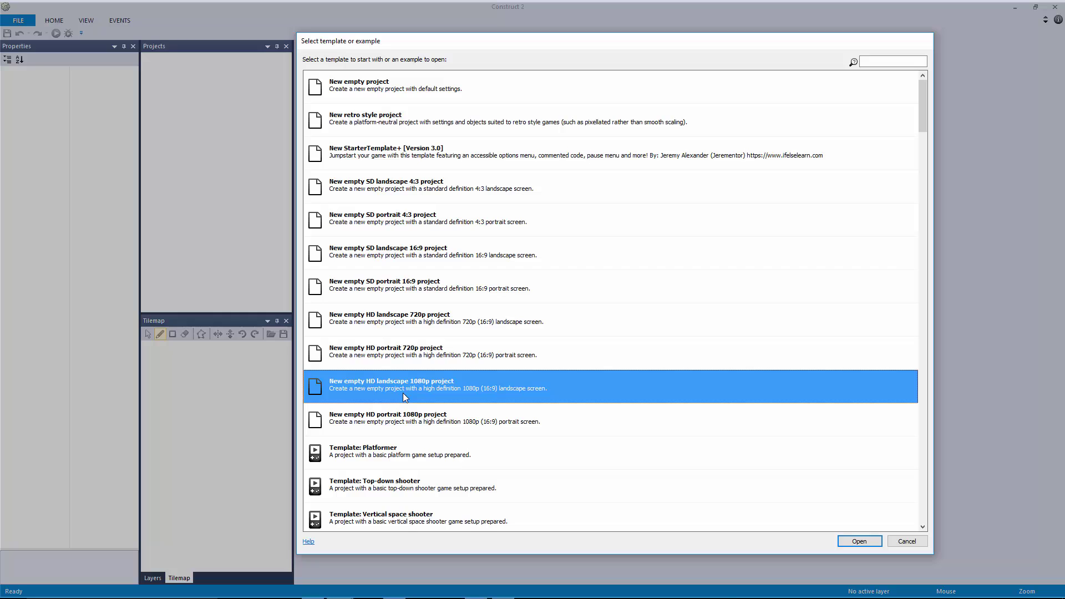
double_click(478, 391)
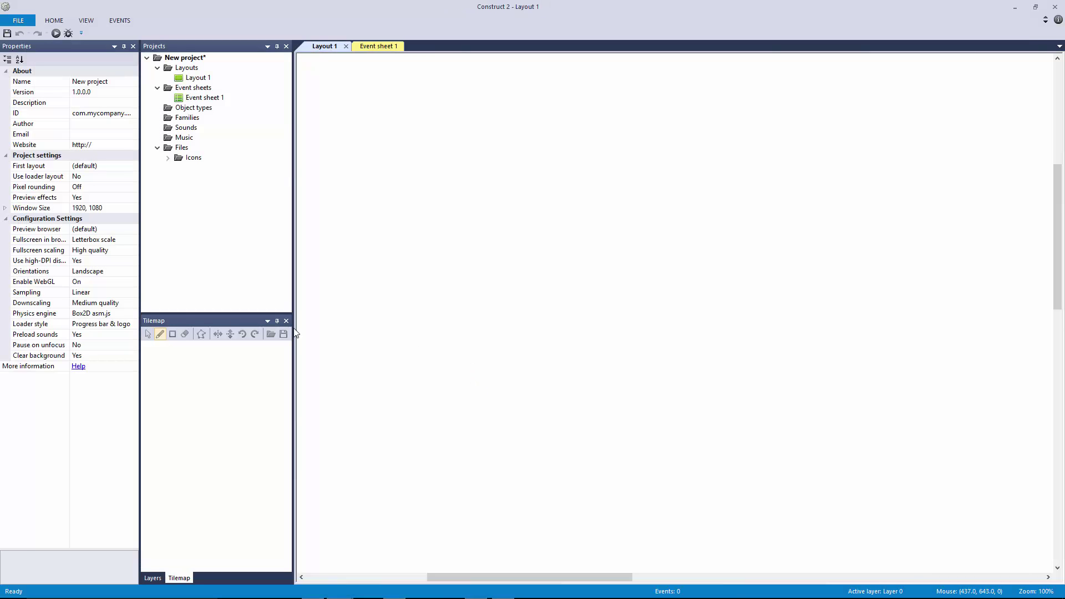
Step: Examine the project's sampling setting, the layout's size and the project's window size against the dashed viewport outline
click(56, 295)
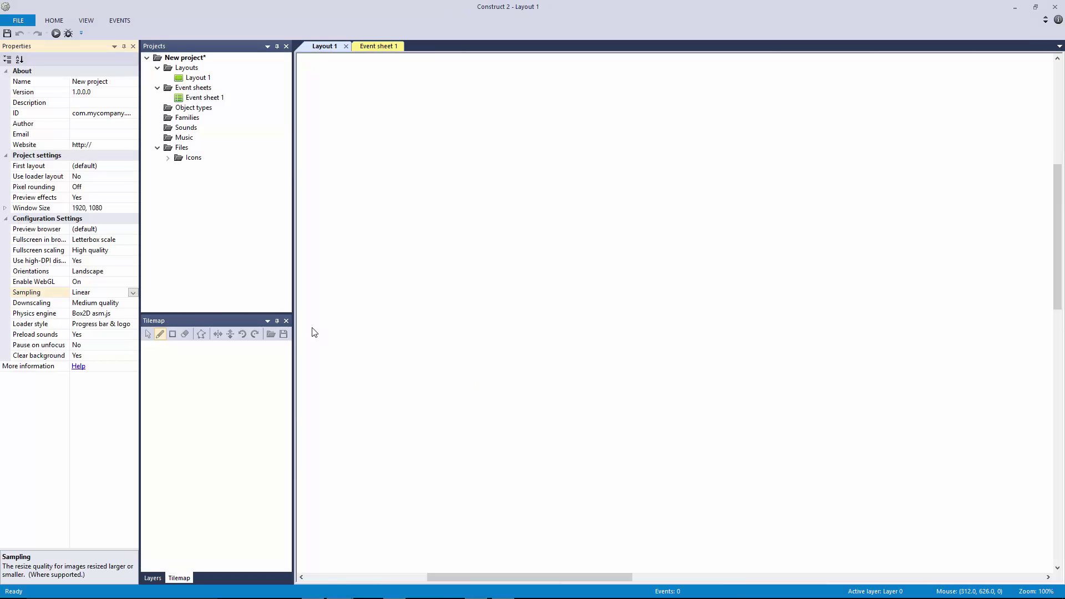
click(348, 338)
ctrl+scroll(444, 326, down, 5)
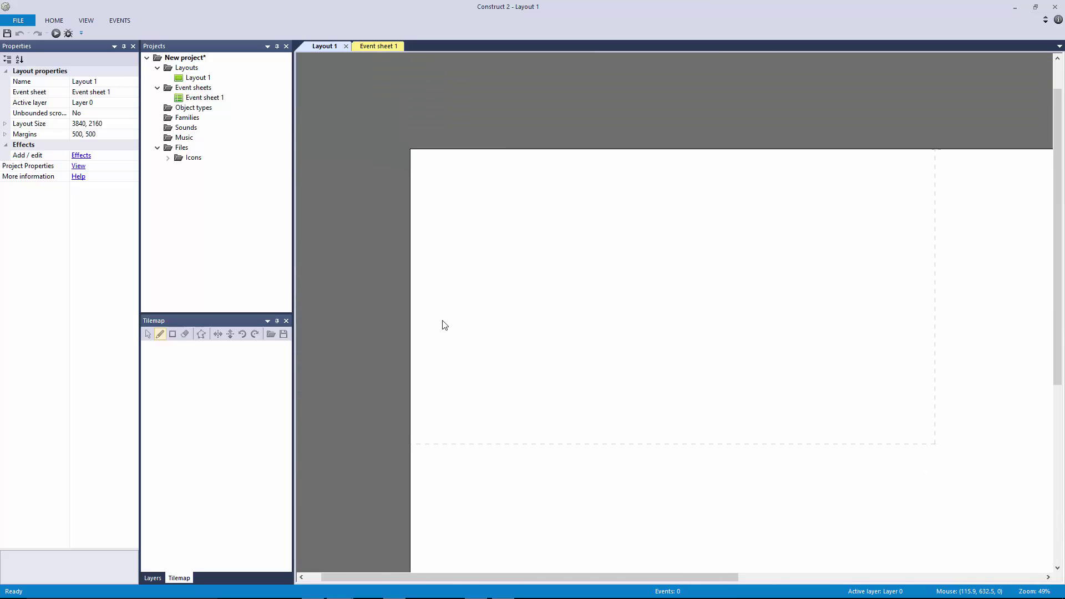
ctrl+scroll(501, 335, down, 3)
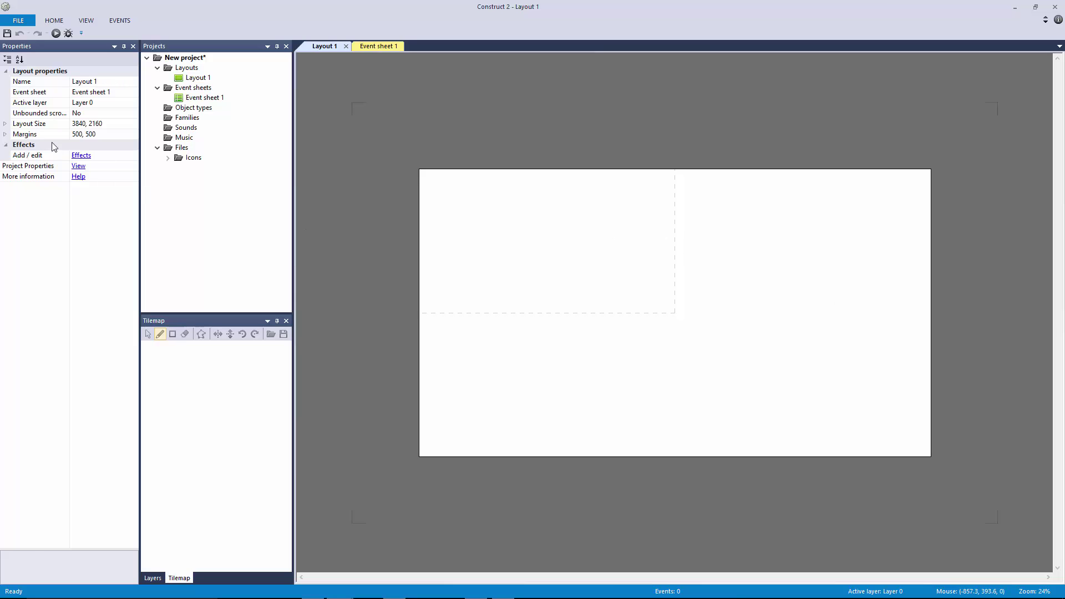
click(6, 124)
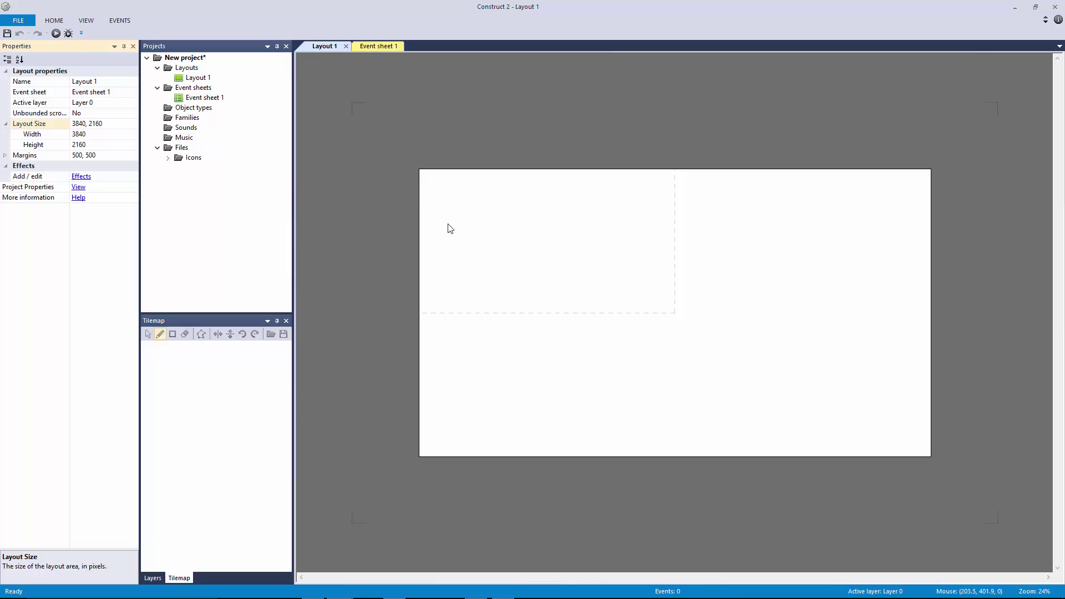
click(81, 188)
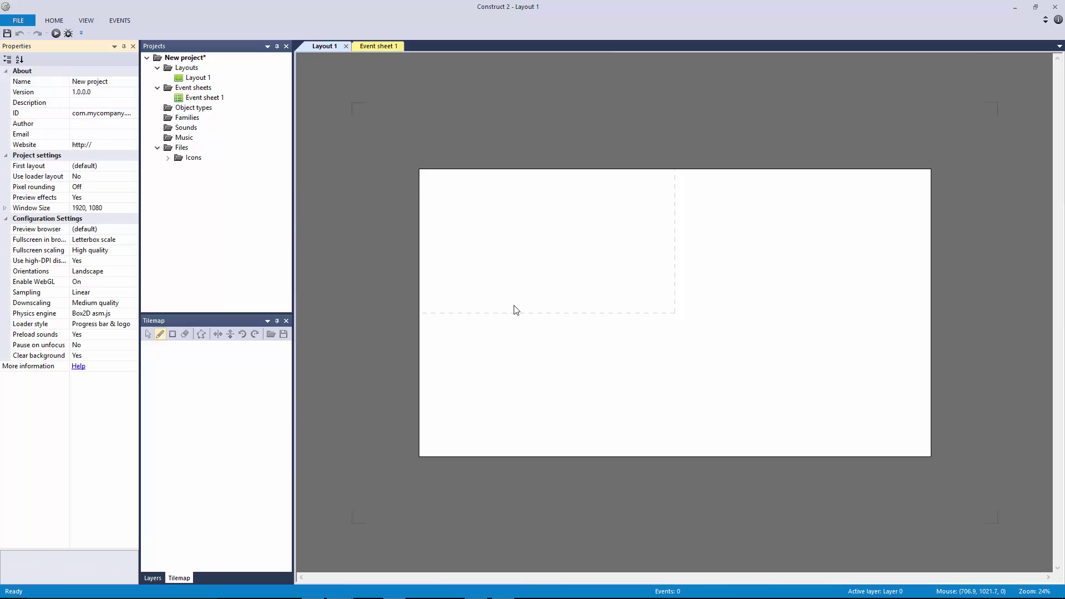
click(551, 317)
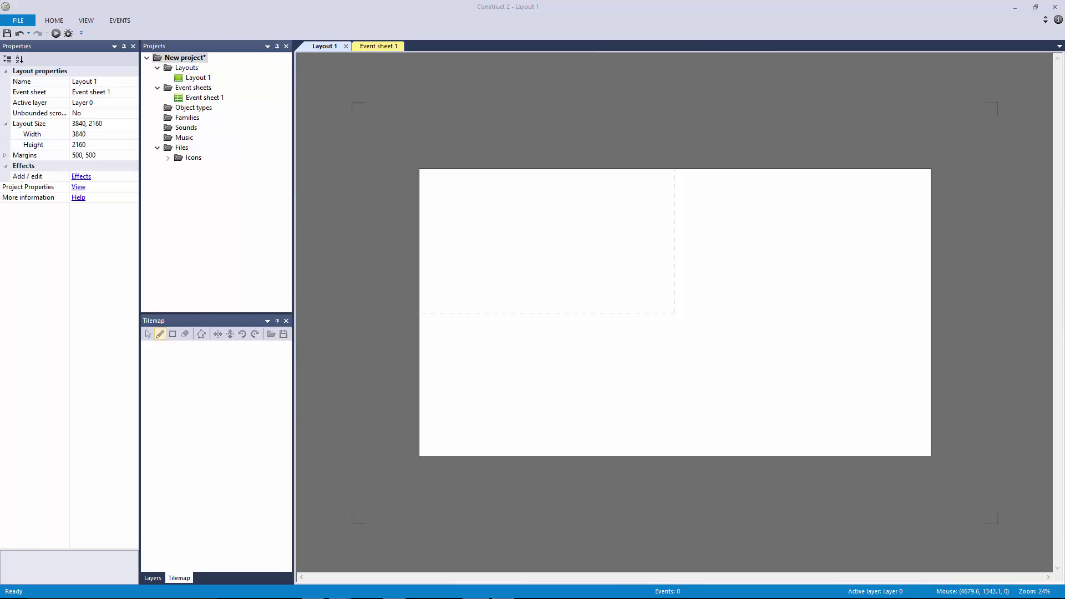
Step: Insert a Sprite with the blue circle image and place it inside the dashed viewport area at about 915, 539
click(806, 365)
double_click(632, 268)
click(538, 233)
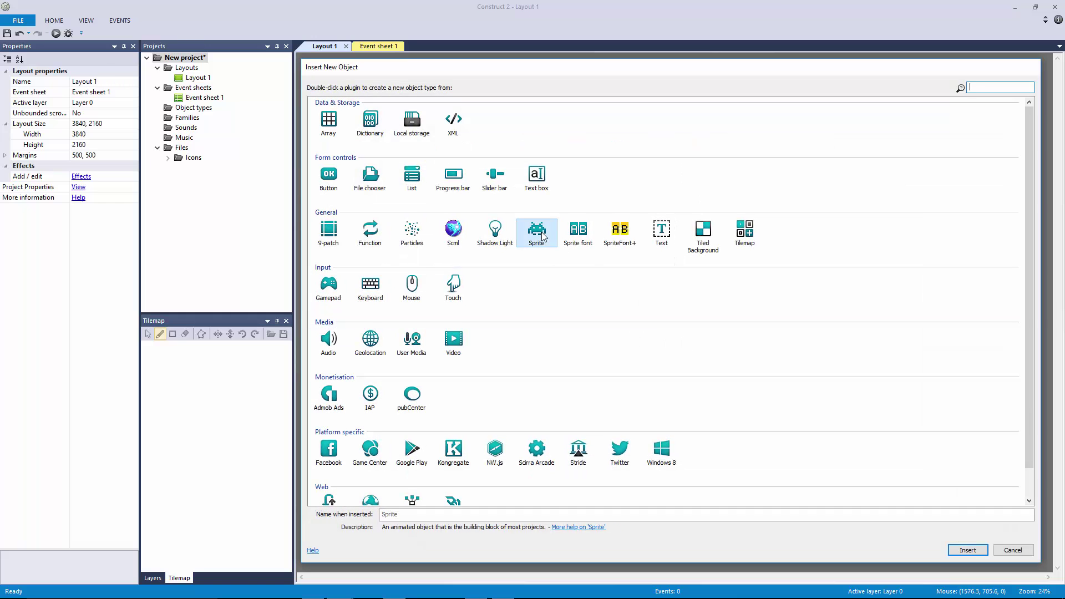
double_click(543, 235)
click(604, 280)
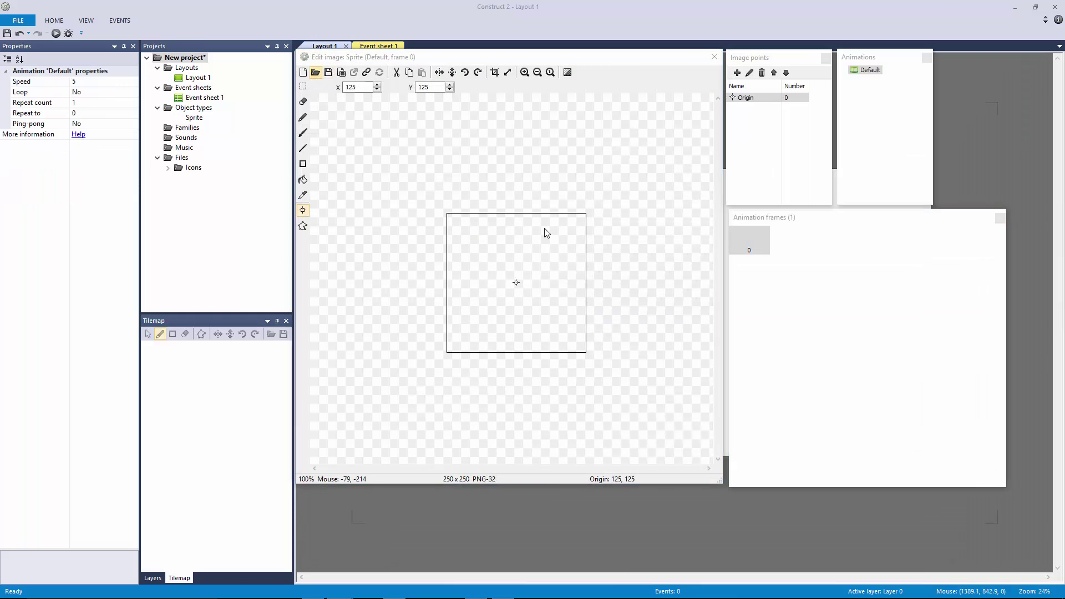
double_click(453, 211)
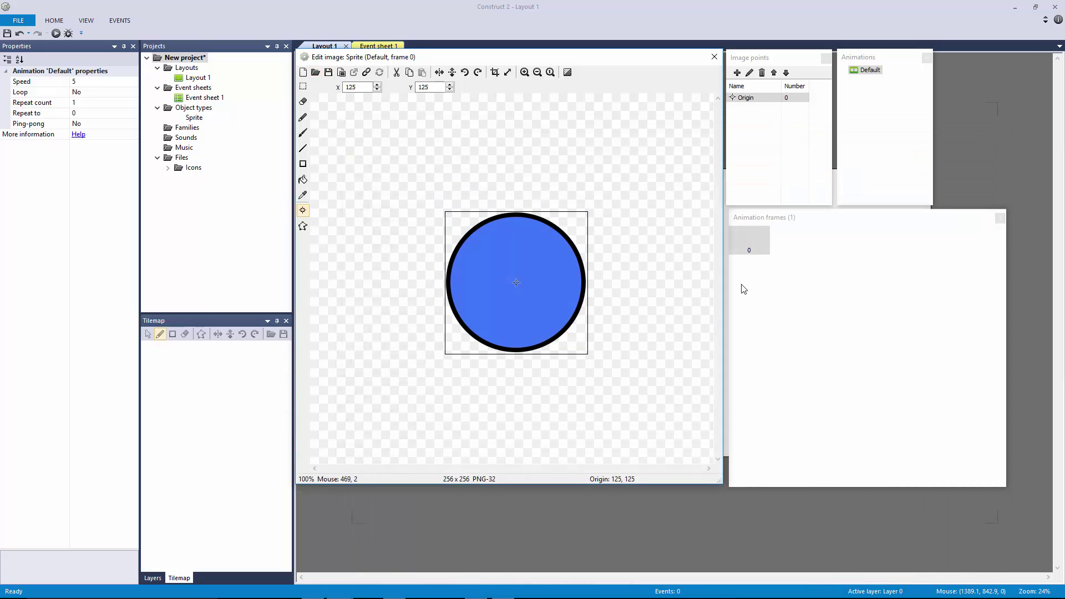
click(714, 56)
drag(596, 277, 534, 241)
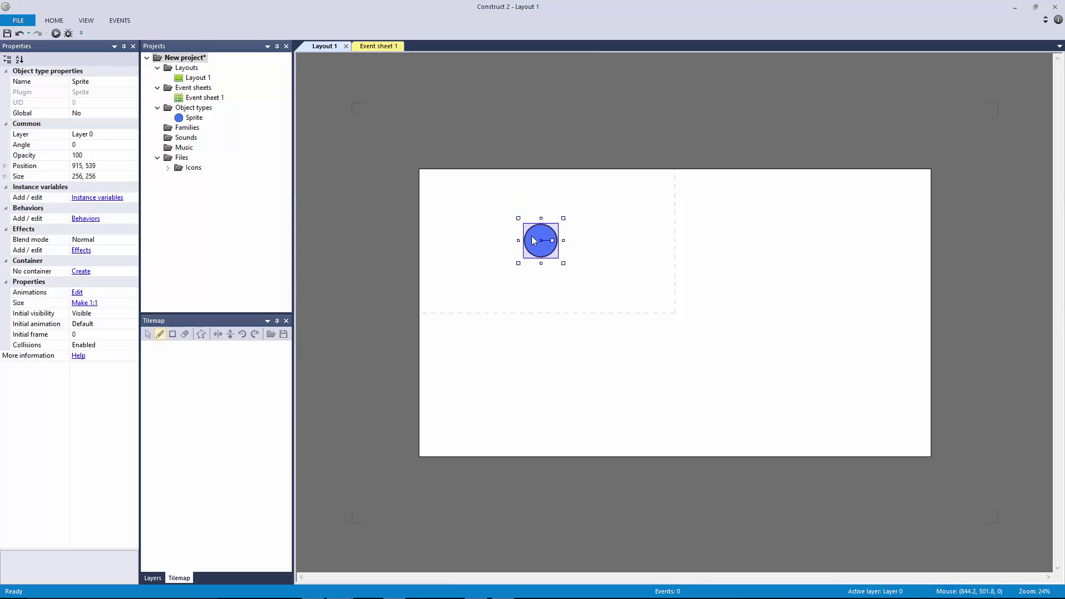
Step: Rename the blue circle sprite as obj_player
click(115, 85)
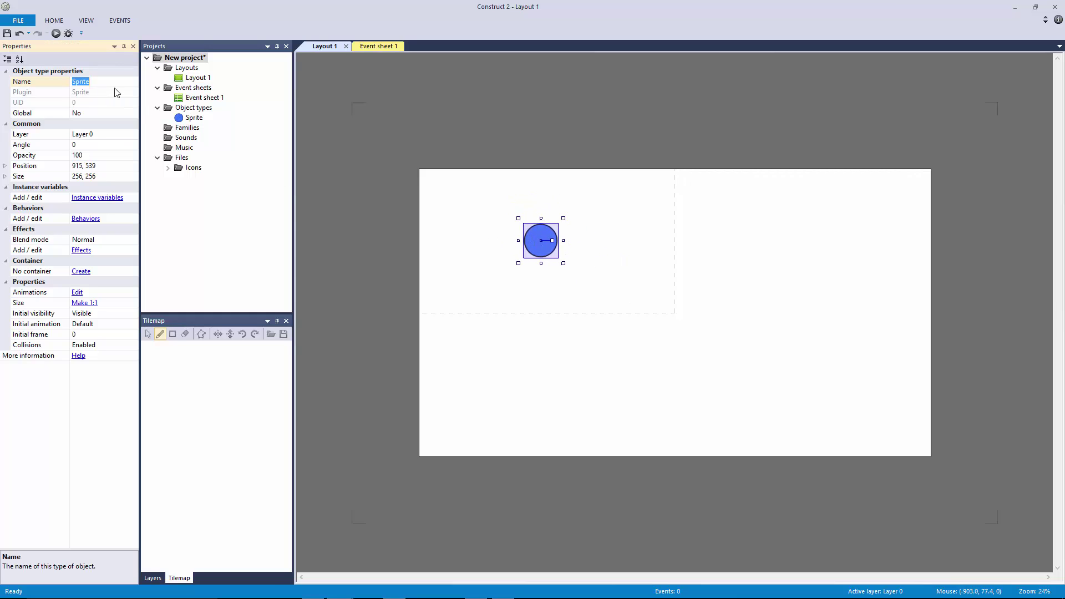
text(obj_player)
key(Return)
click(848, 312)
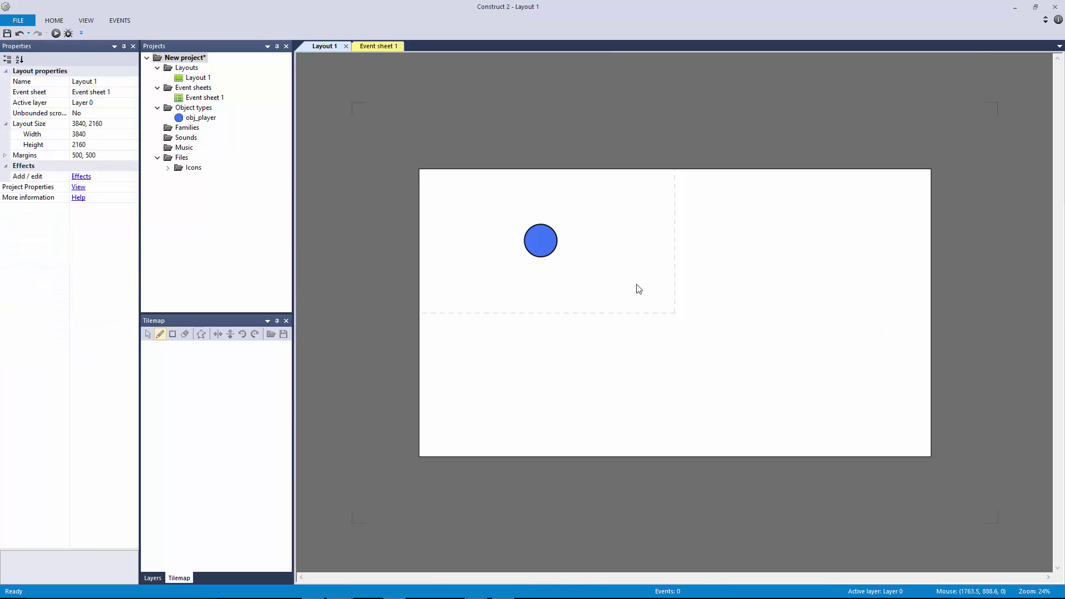
Step: Make the existing layer Layer 0 transparent and rename it as Player
click(153, 578)
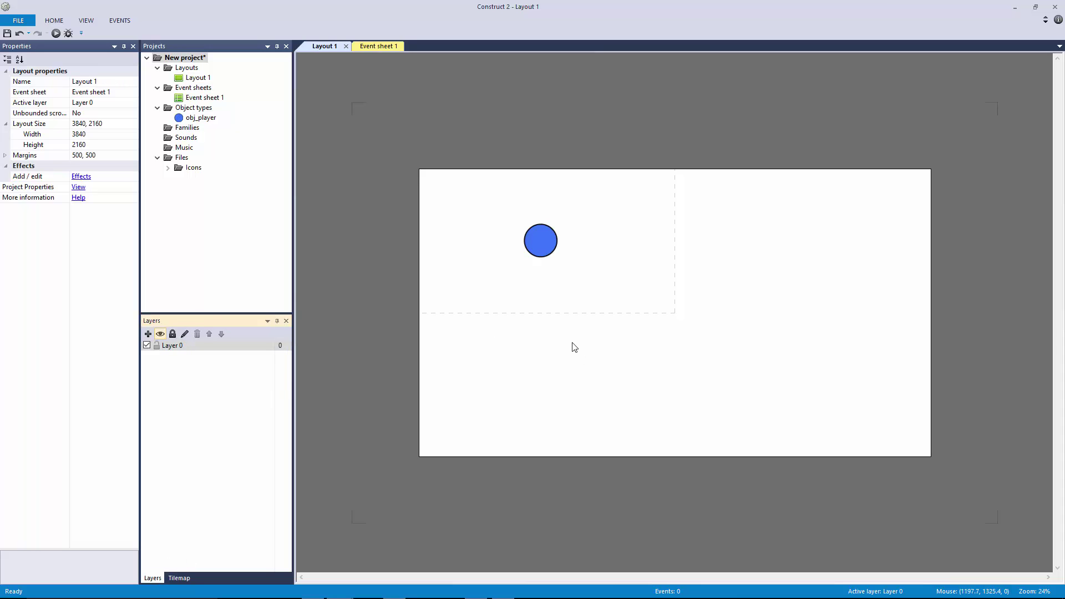
click(201, 347)
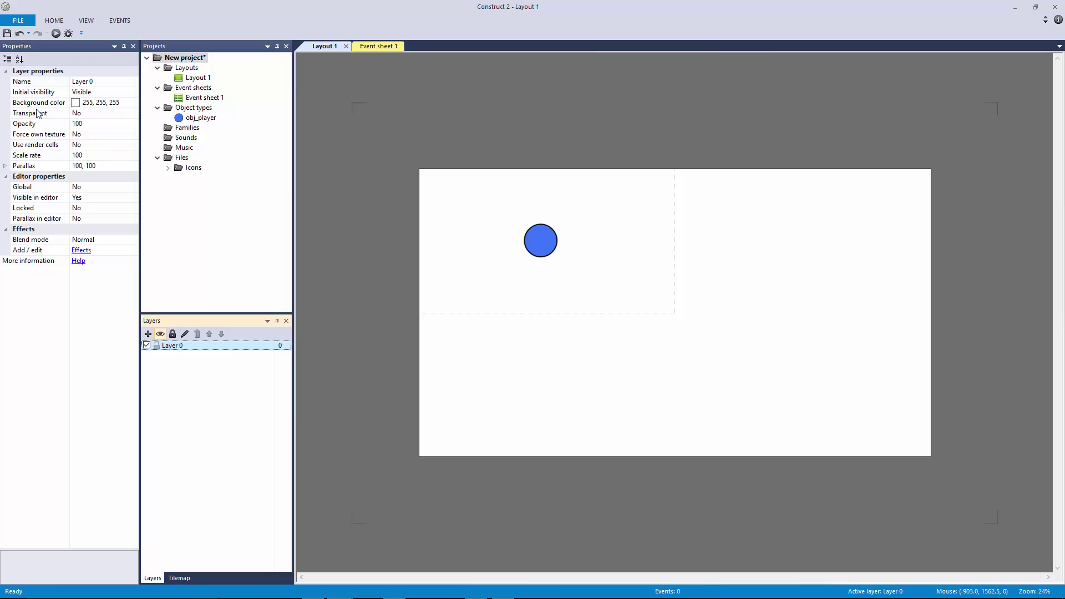
double_click(38, 113)
right_click(202, 347)
click(251, 410)
text(Player)
key(Return)
Step: Add a second layer, place it beneath the Player layer and name it Background
click(147, 333)
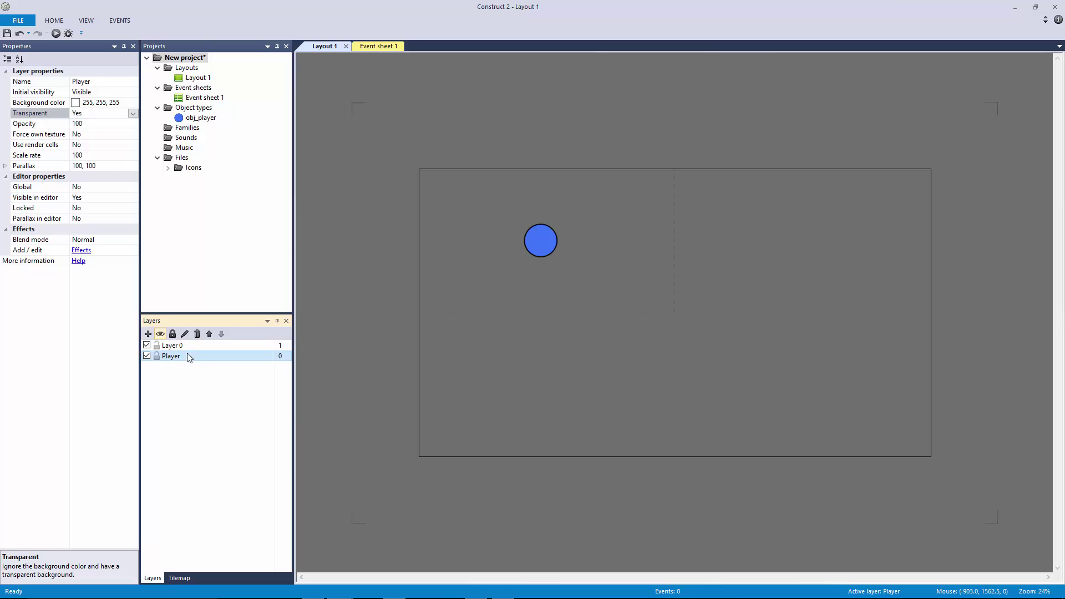
click(221, 334)
right_click(213, 357)
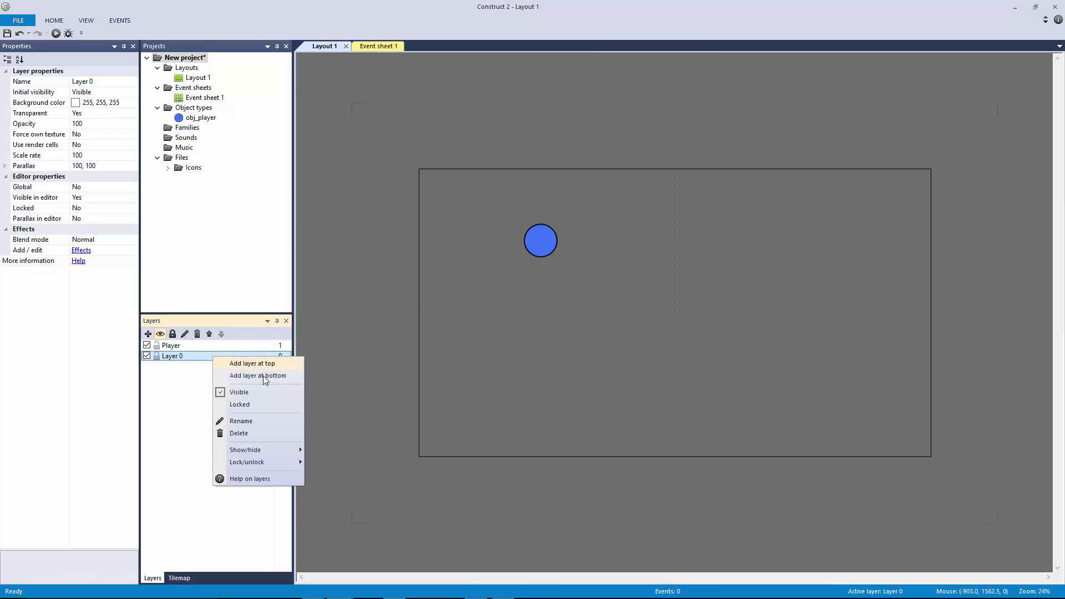
click(279, 422)
text(Background)
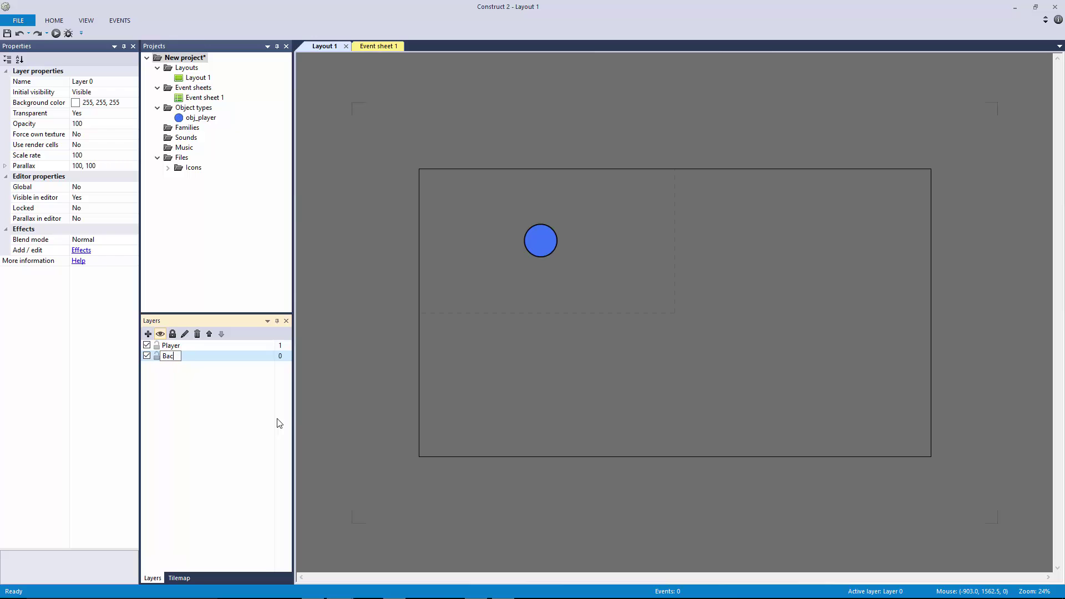
key(Return)
Step: Insert a Tiled Background on the Background layer and fill its image with near-black, RGB 18, 16, 20
double_click(509, 270)
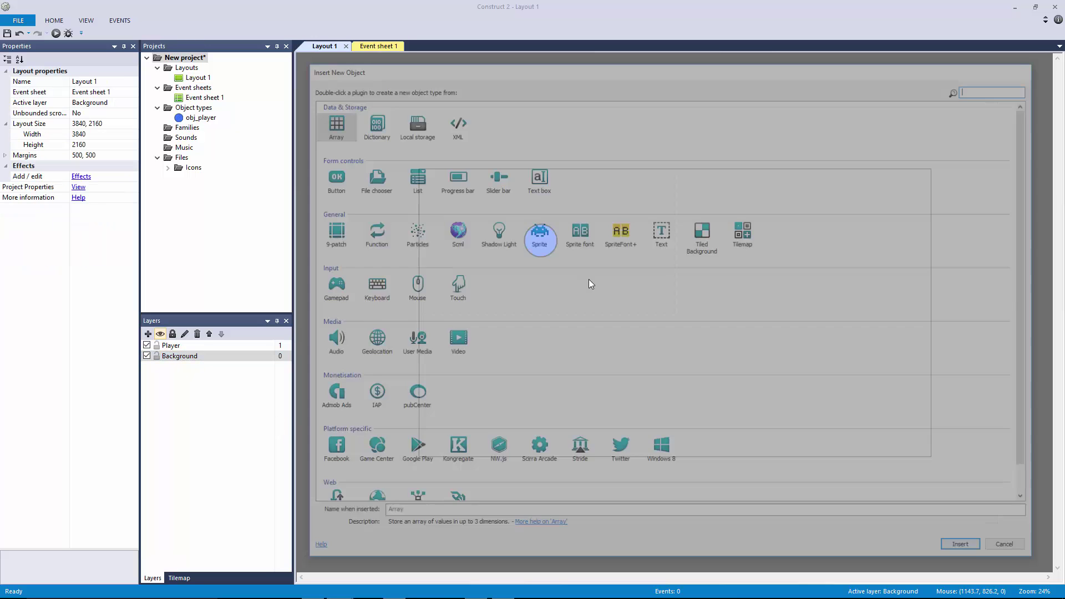
double_click(703, 233)
click(705, 271)
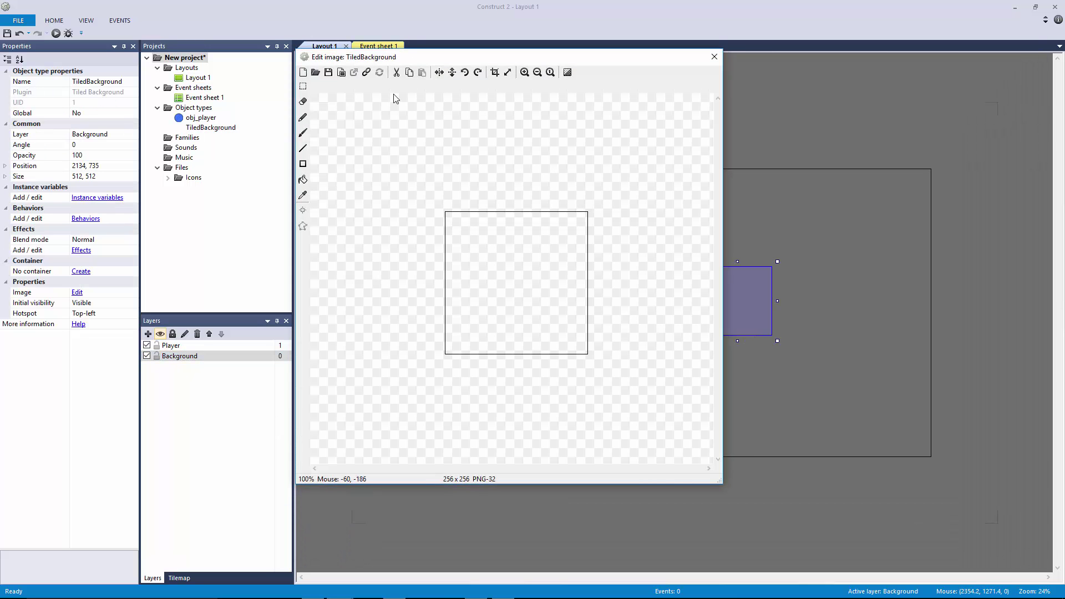
click(303, 180)
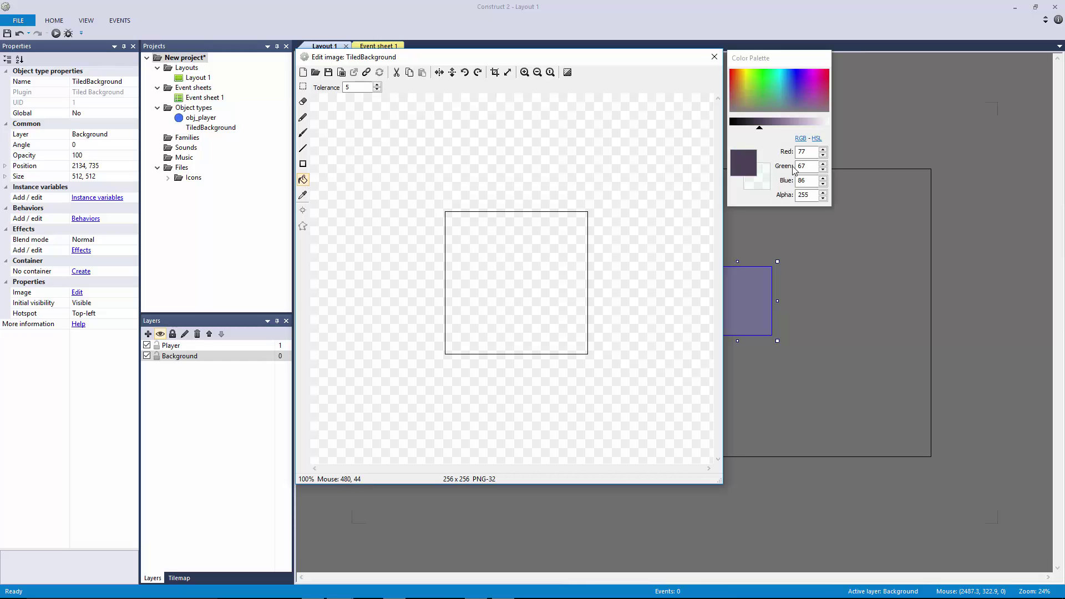
click(737, 122)
click(531, 295)
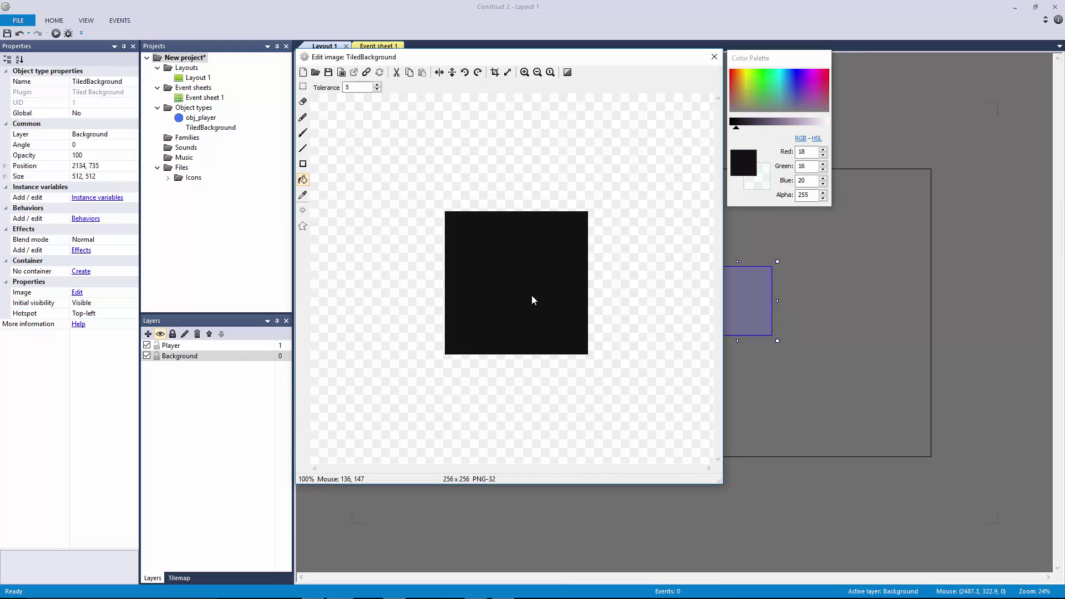
Step: Set the drawing colour to RGB 54, 47, 60 and try a horizontal line near the tile's upper edge
click(303, 148)
click(737, 127)
drag(738, 127, 750, 127)
drag(458, 228, 566, 227)
key(ctrl+z)
Step: Paint two round dots diagonally opposite each other on the tile using a brush with hardness 100, and finish the image
click(303, 133)
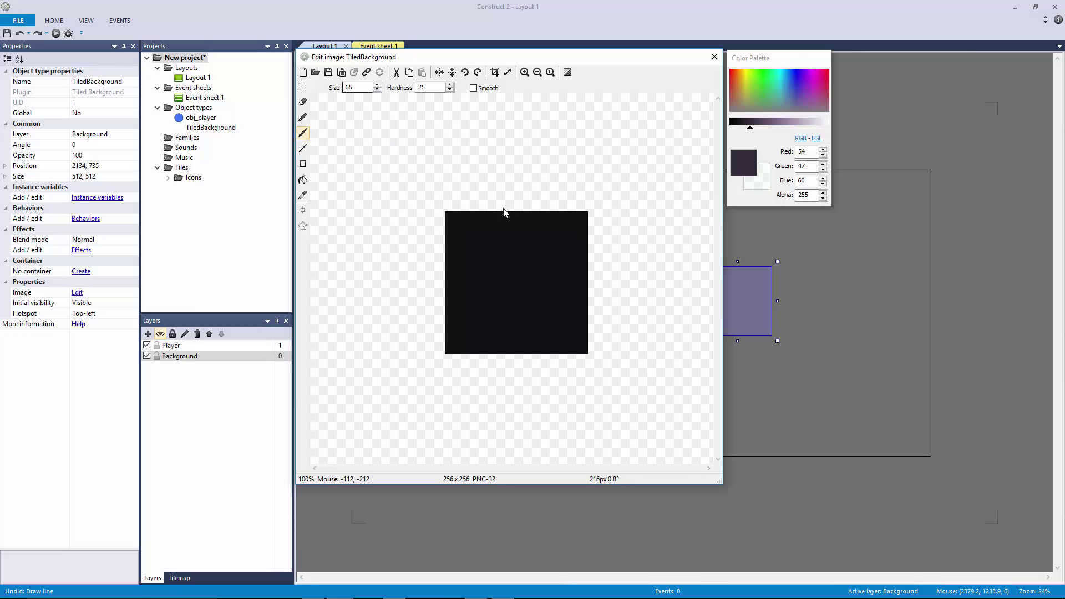
double_click(423, 87)
text(100)
click(471, 238)
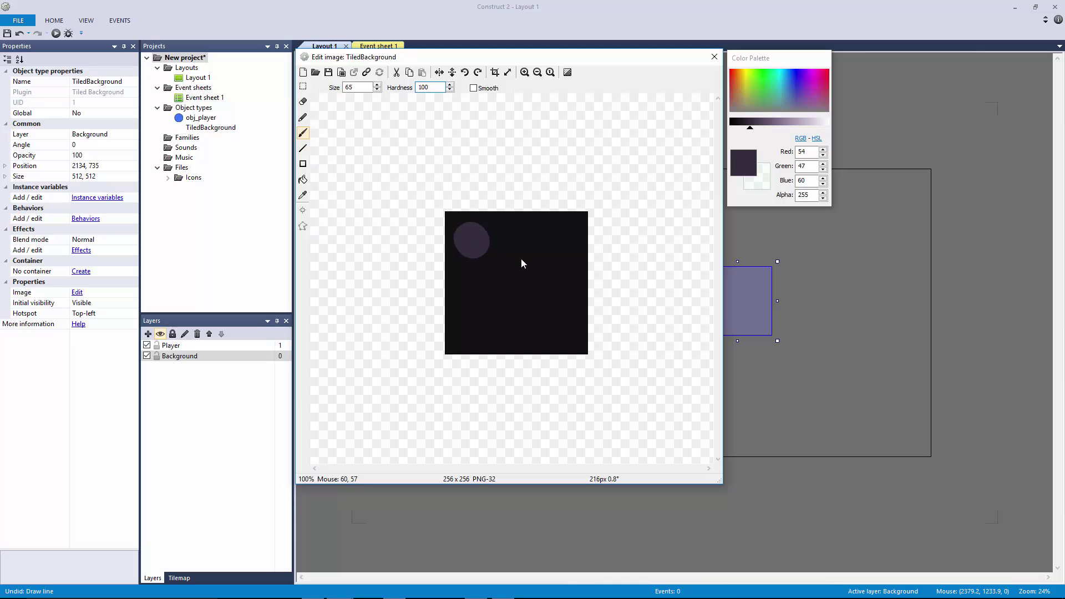
click(562, 326)
click(715, 57)
Step: Position the tiled background at about -92, -68 and stretch it to about 4011 x 2297 so it covers the layout
drag(711, 304, 431, 198)
drag(480, 239, 752, 383)
click(410, 201)
drag(478, 234, 947, 472)
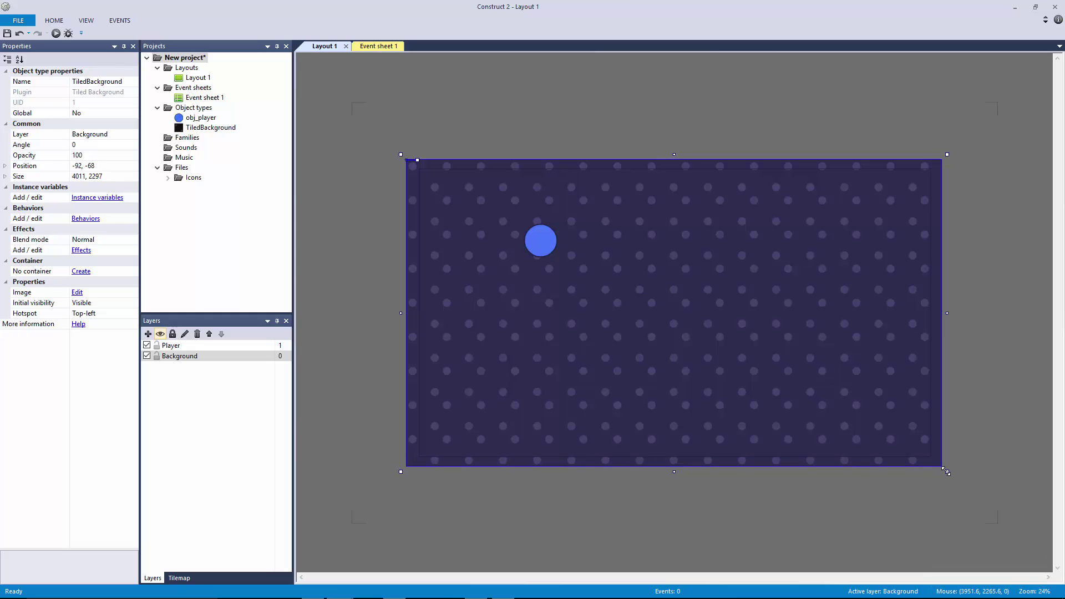
click(869, 499)
Step: Lock the Background layer
click(541, 247)
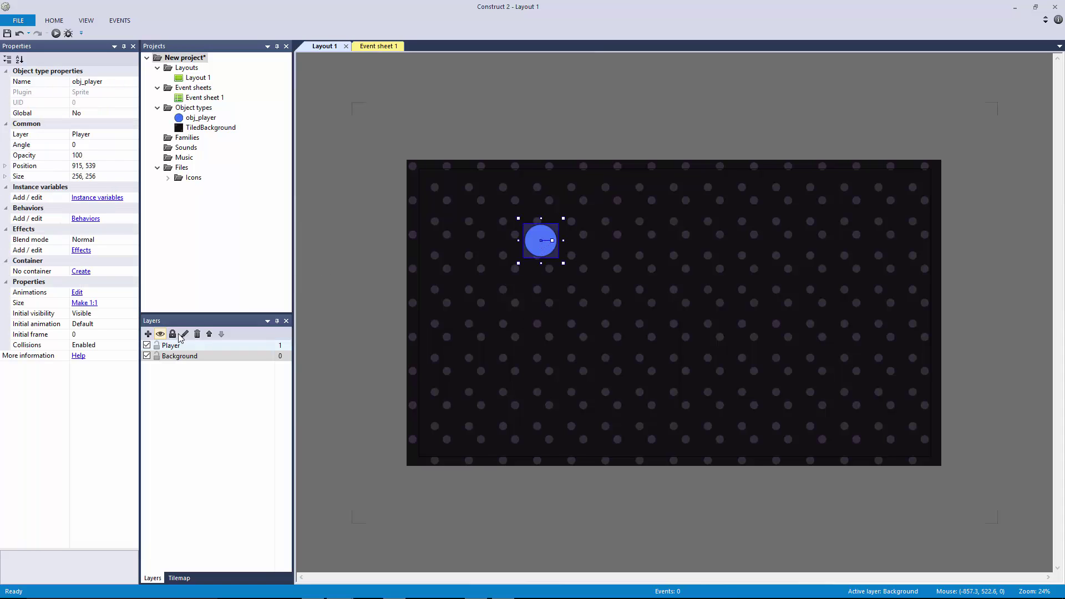
click(174, 358)
click(156, 356)
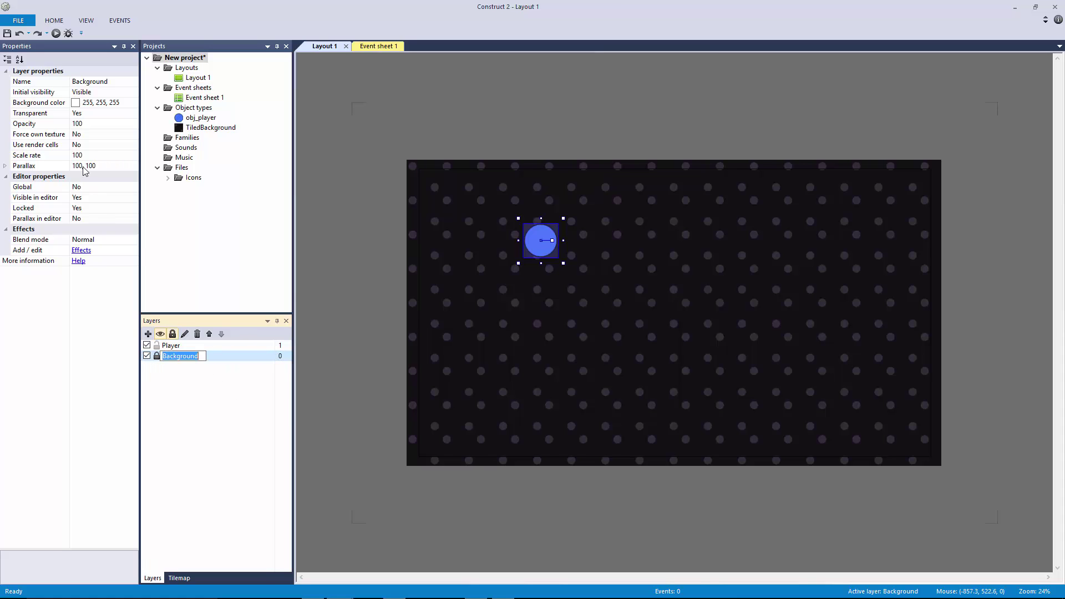
Step: Set the Background layer's background color to 18, 16, 20 by sampling the dark area of the tiled background
click(53, 105)
click(133, 103)
click(157, 235)
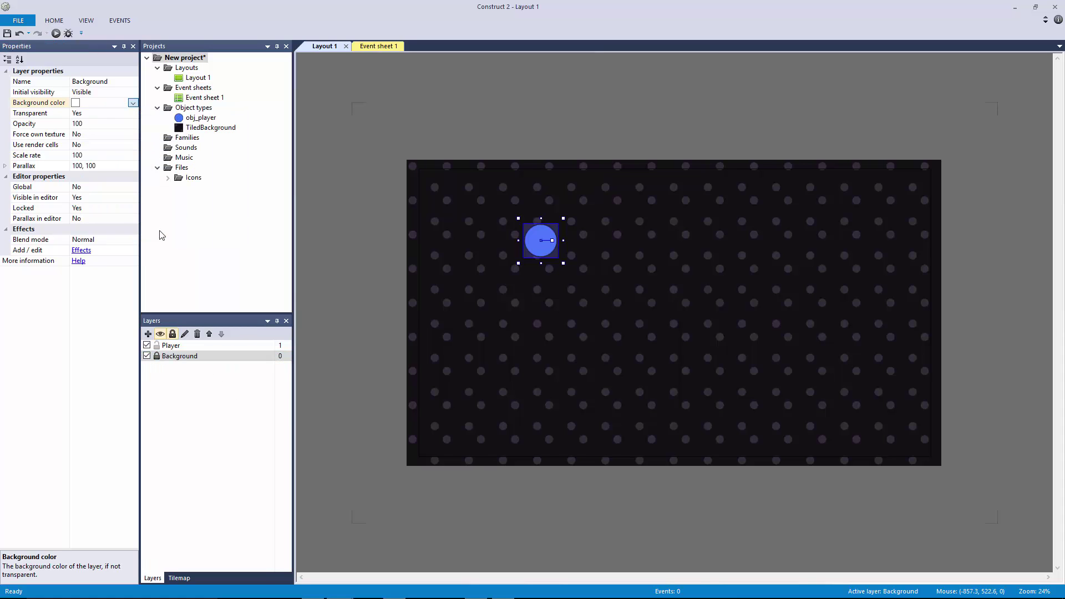
click(608, 267)
click(665, 286)
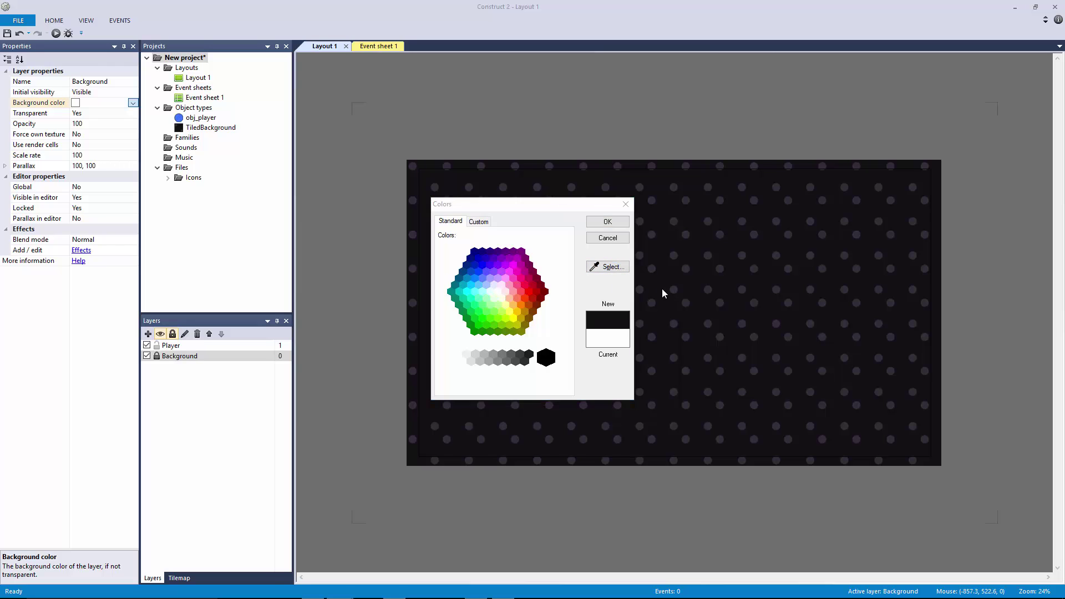
click(607, 221)
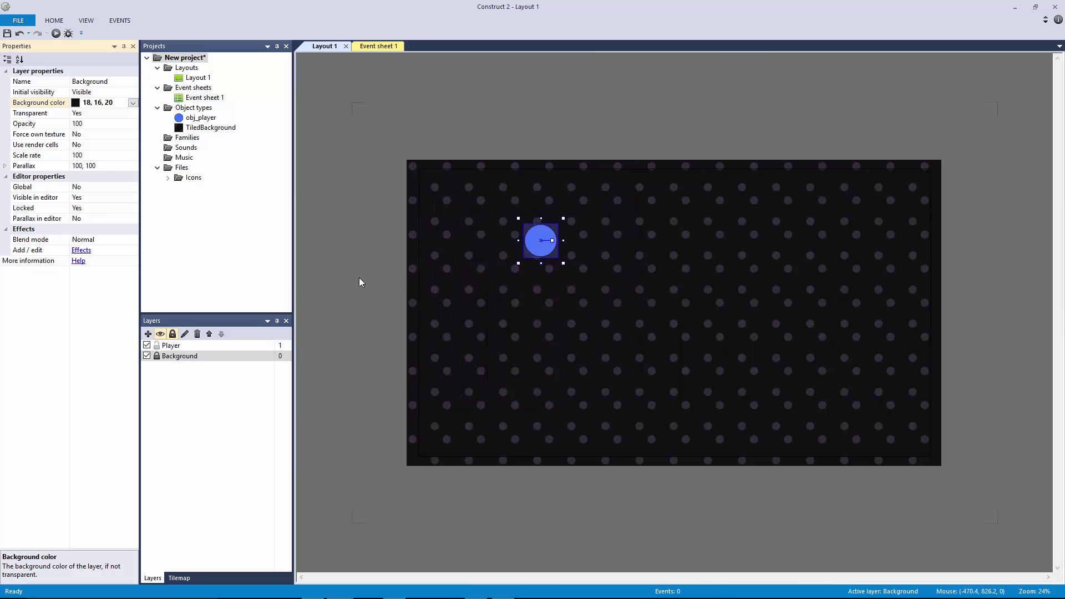
Step: Turn on Unbounded scrolling for the layout, and select the obj_player sprite
click(366, 254)
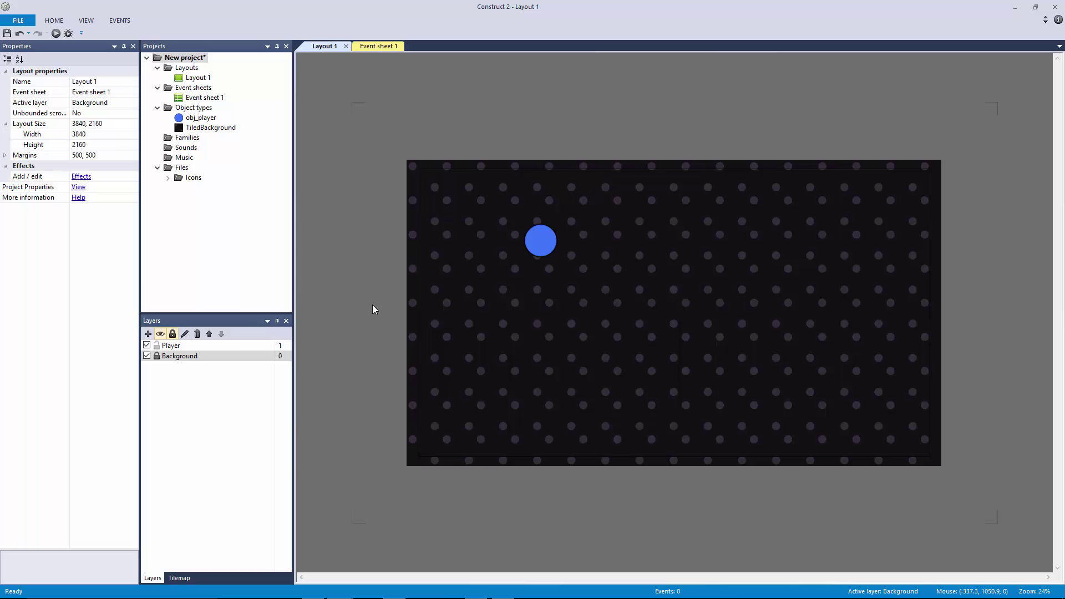
double_click(53, 117)
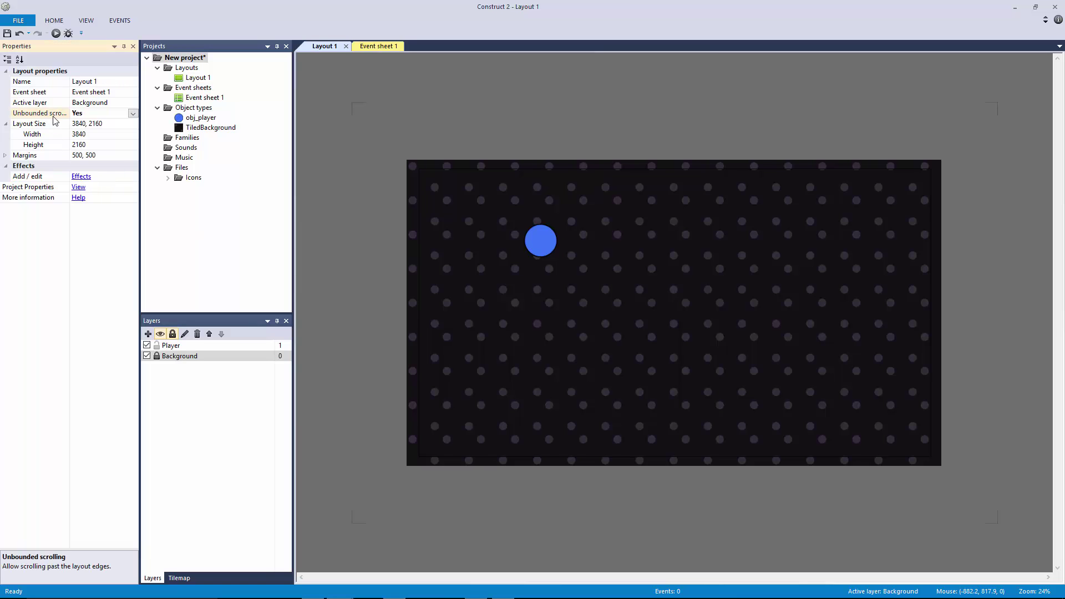
click(535, 244)
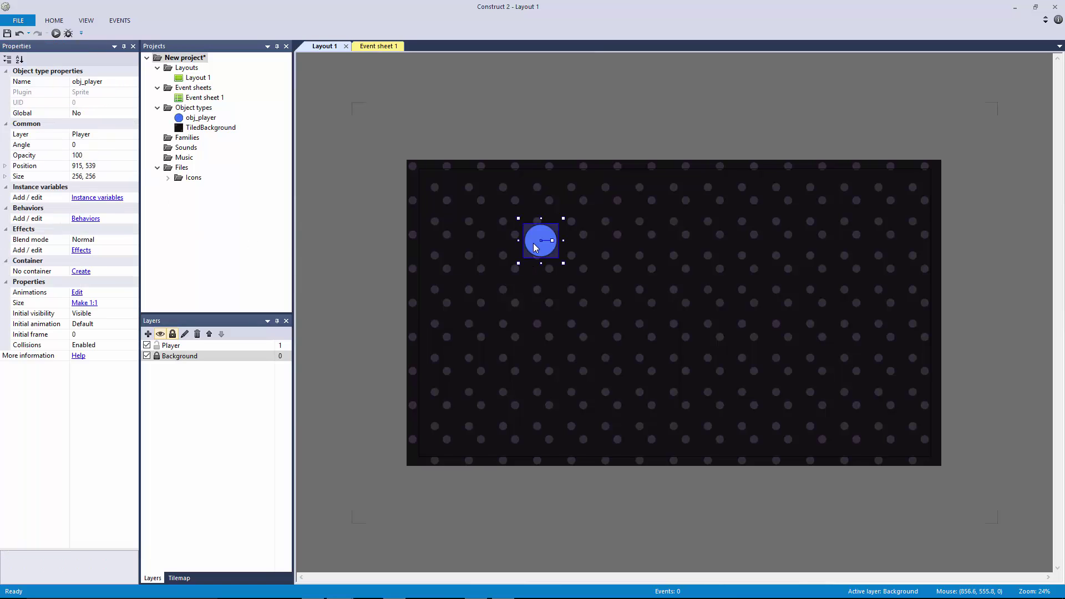
Step: Add the Scroll To behavior to obj_player
click(89, 220)
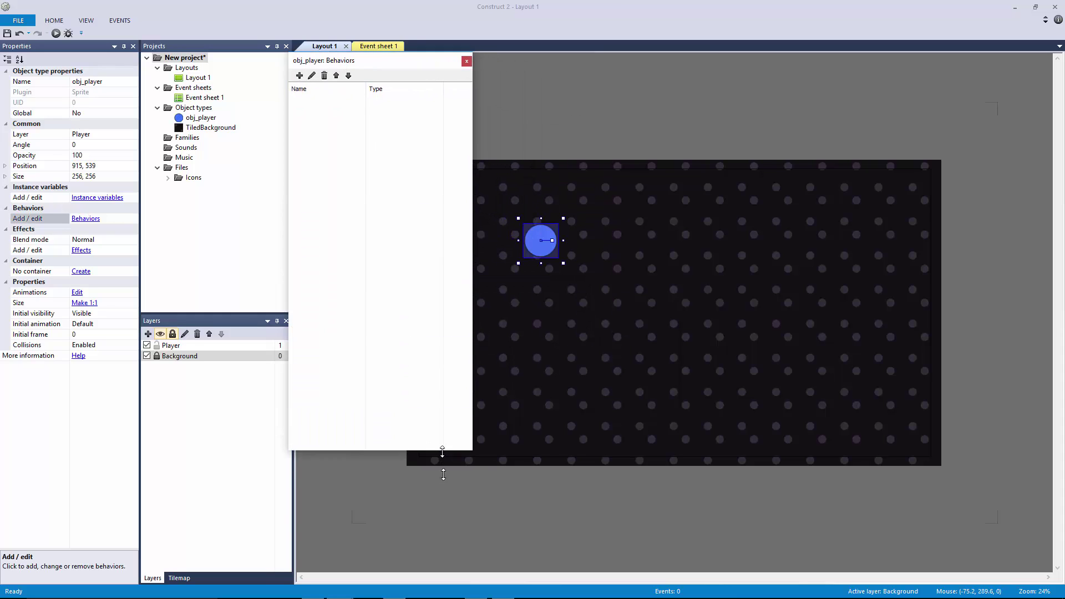
click(318, 76)
drag(507, 81, 558, 65)
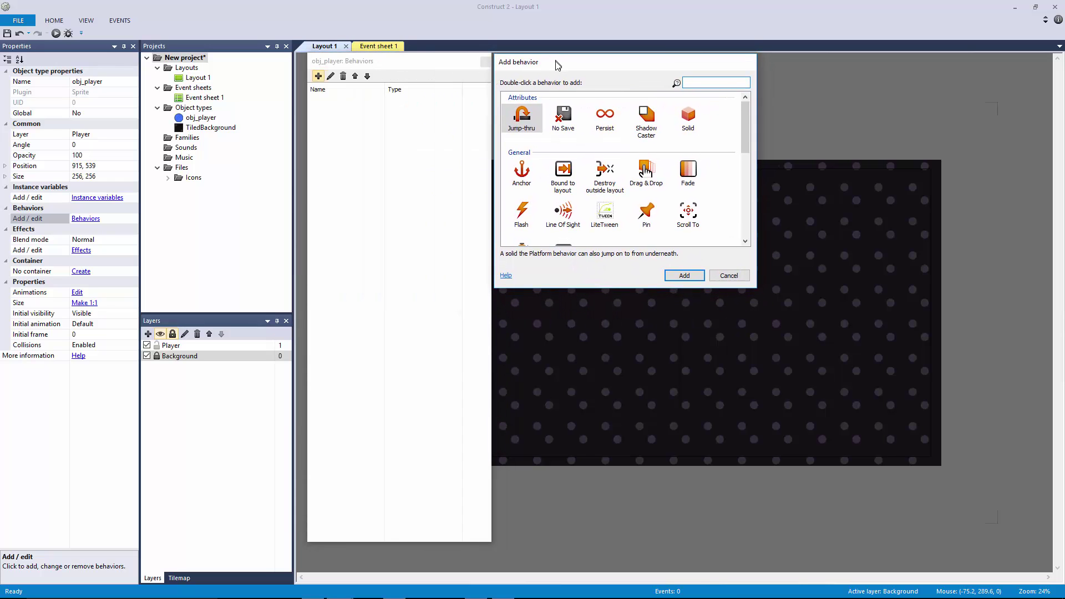
drag(756, 288, 941, 512)
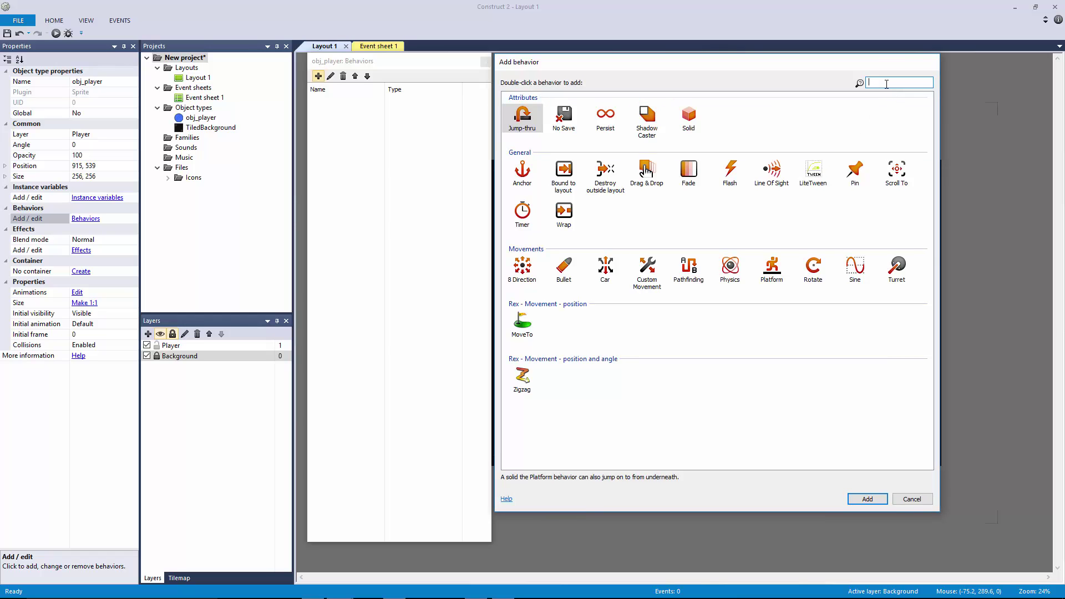
double_click(896, 170)
Step: Add the Bullet and Bound to layout behaviors to obj_player
click(319, 76)
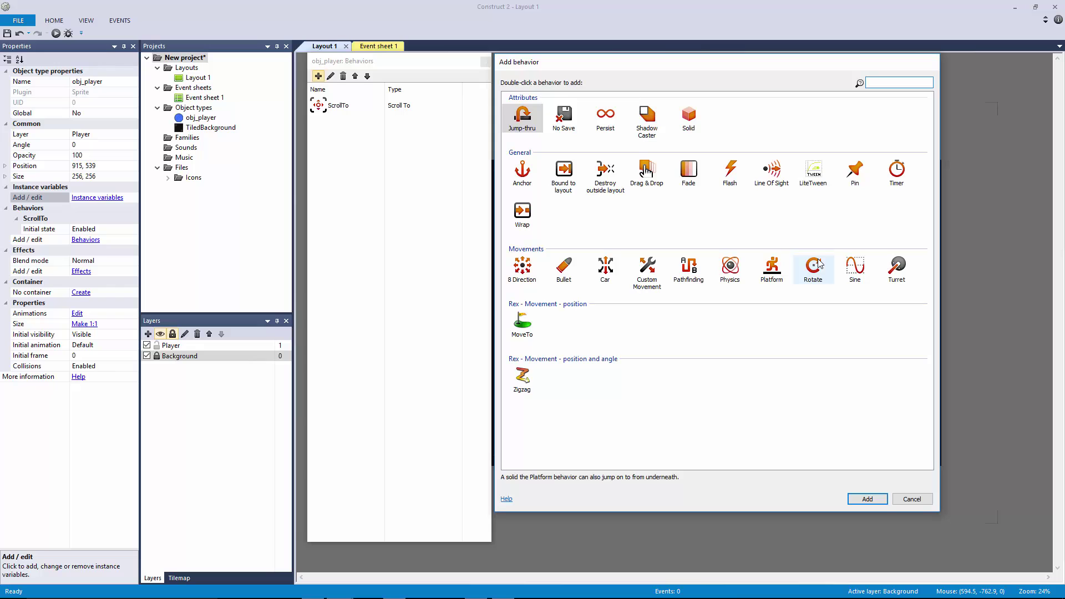
text(b)
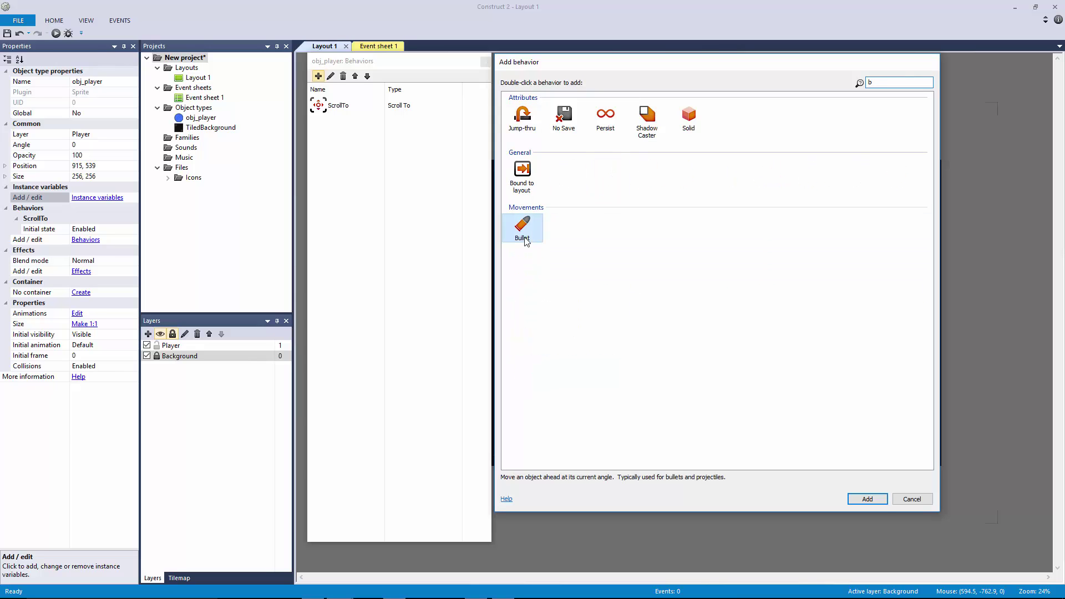
double_click(564, 360)
click(318, 76)
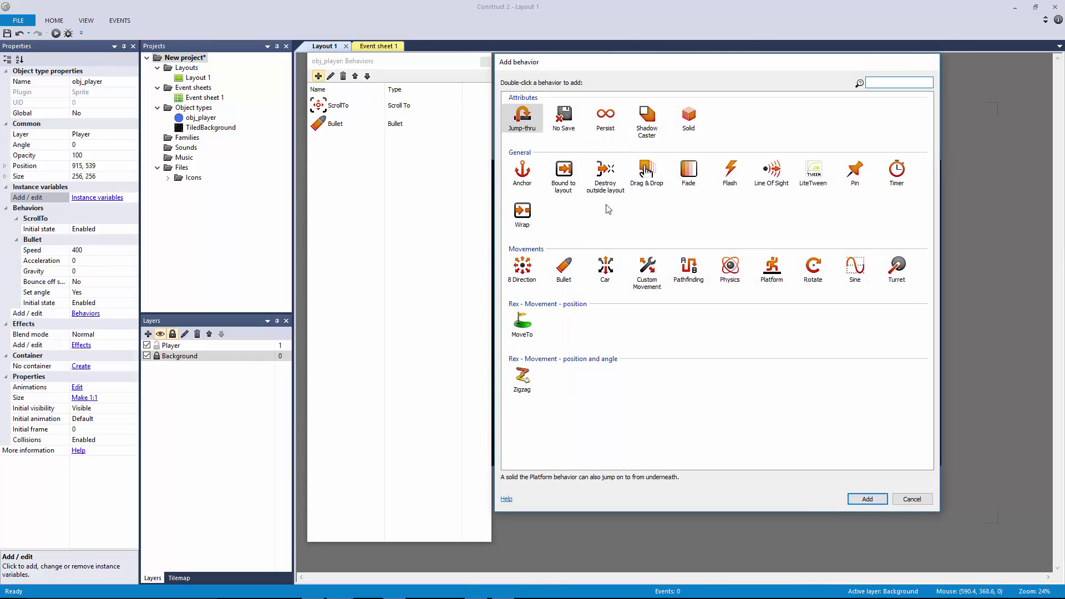
text(b)
double_click(522, 173)
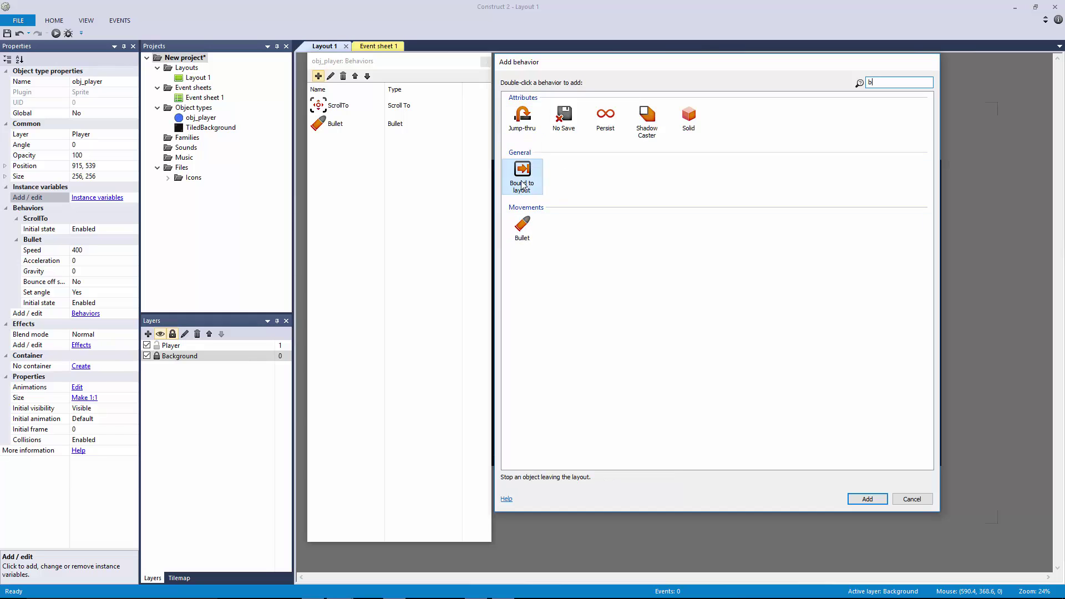
click(487, 61)
Step: Clone the obj_player object type, place the copy up beside the original, and name it obj_food
click(541, 244)
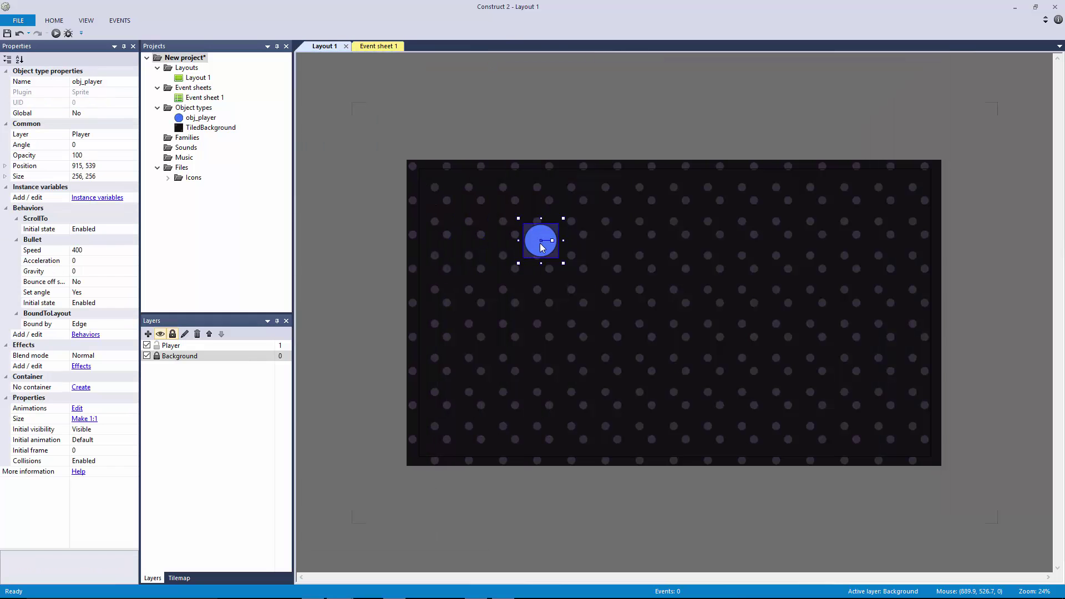
right_click(529, 242)
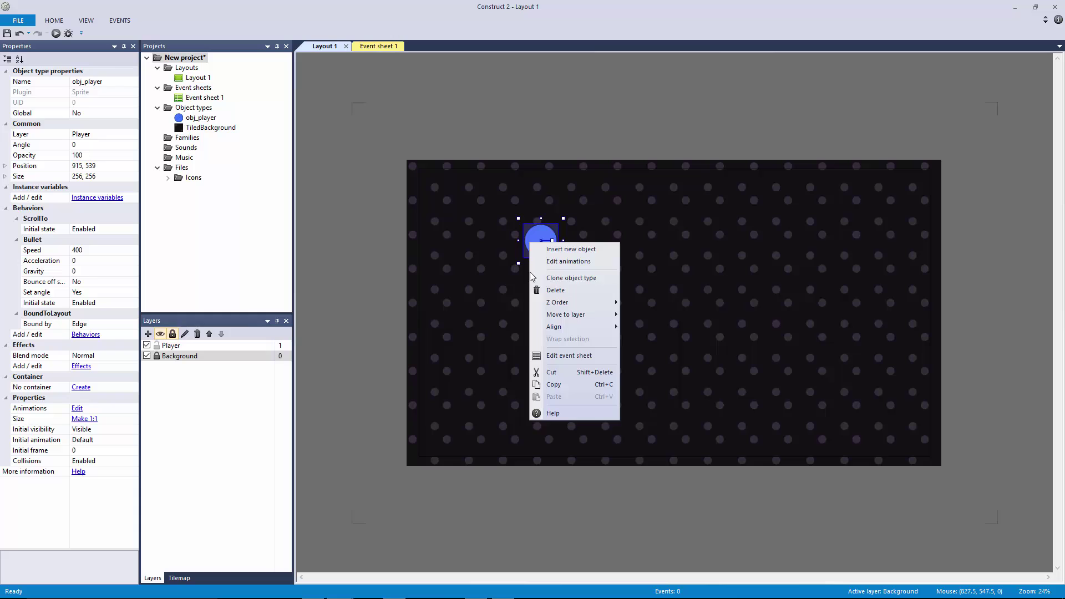
click(571, 290)
click(114, 82)
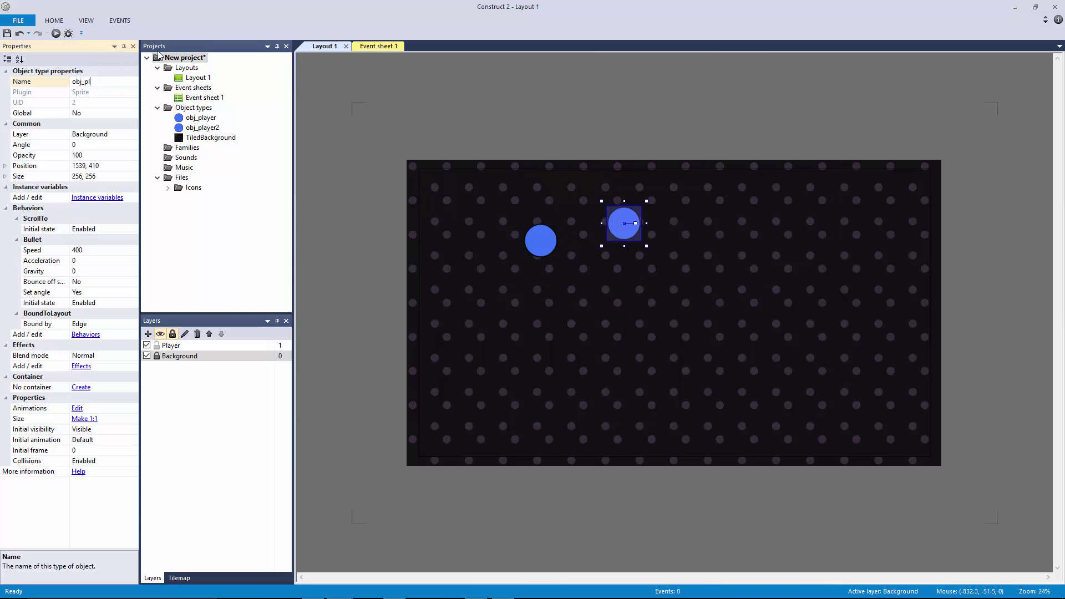
key(Return)
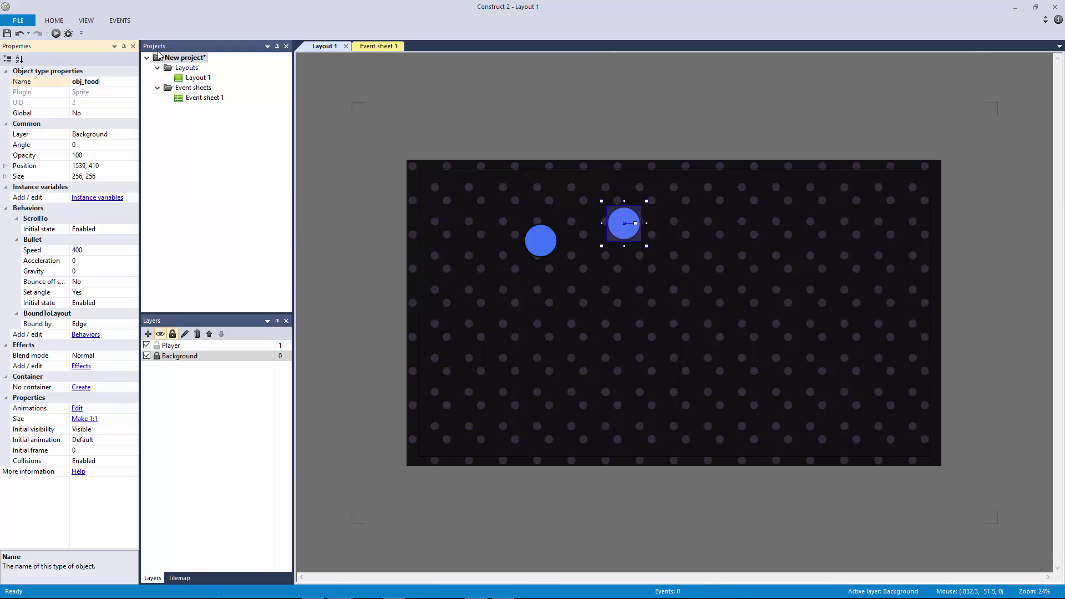
Step: Unlock the Background layer and move obj_food to the Player layer
click(622, 242)
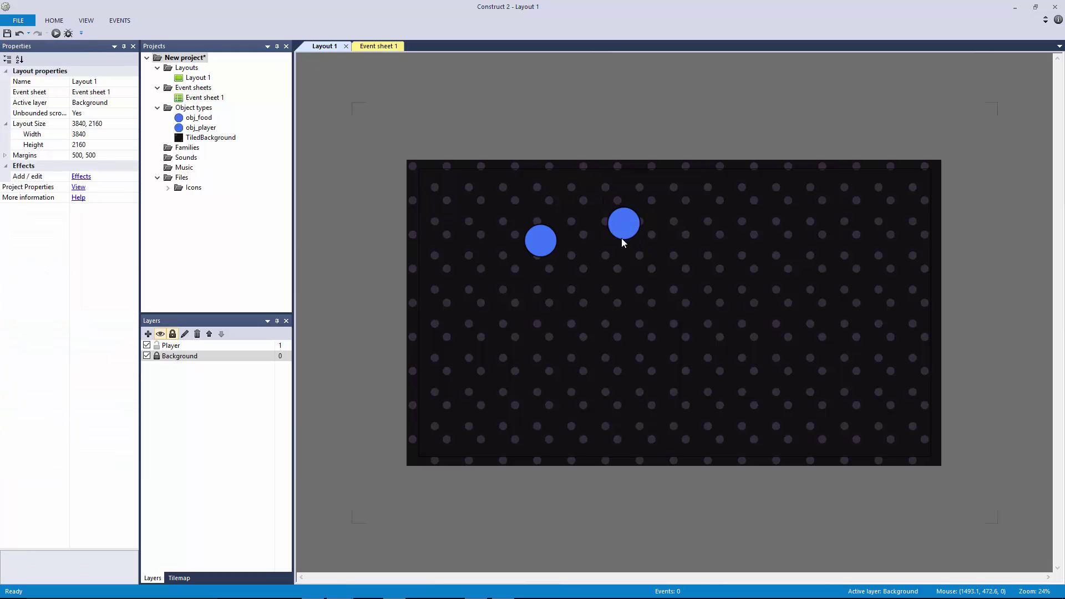
click(204, 348)
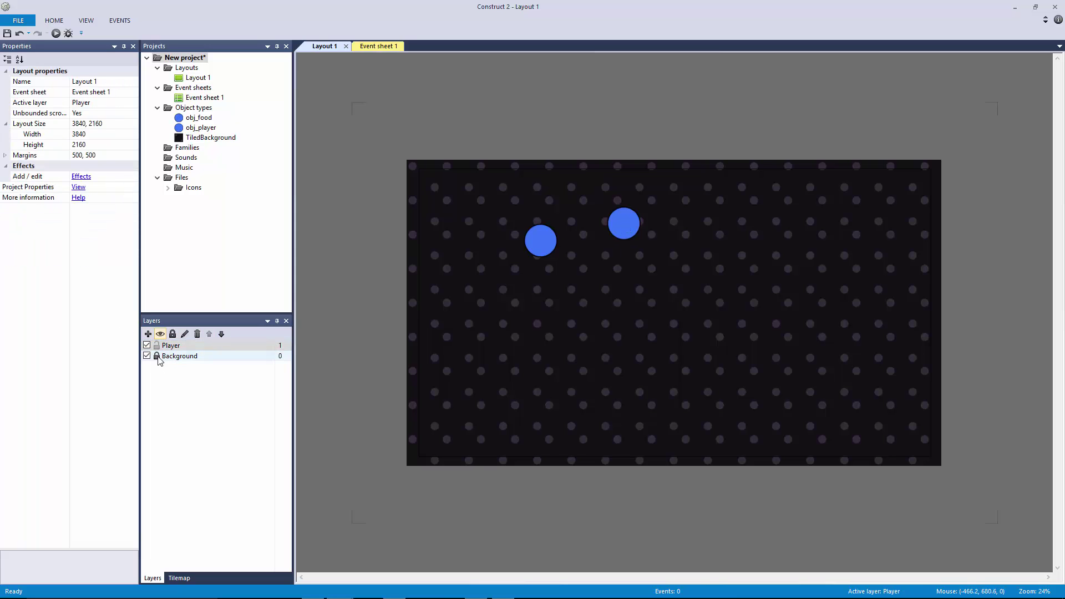
right_click(625, 226)
mouse_move(666, 296)
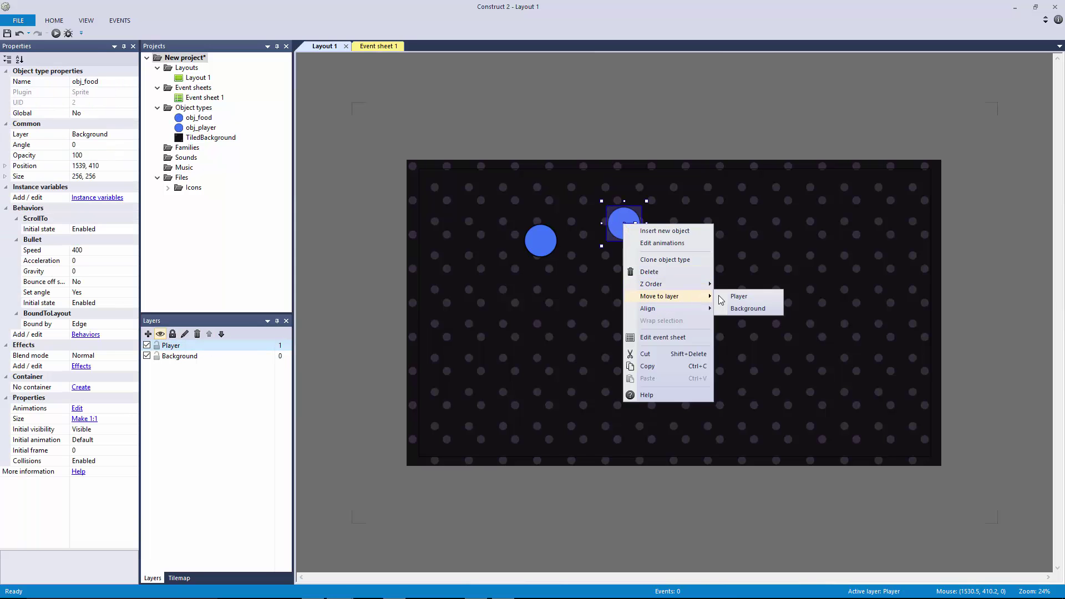
click(740, 296)
Step: Lock the Background layer again and make Player the active layer
click(157, 357)
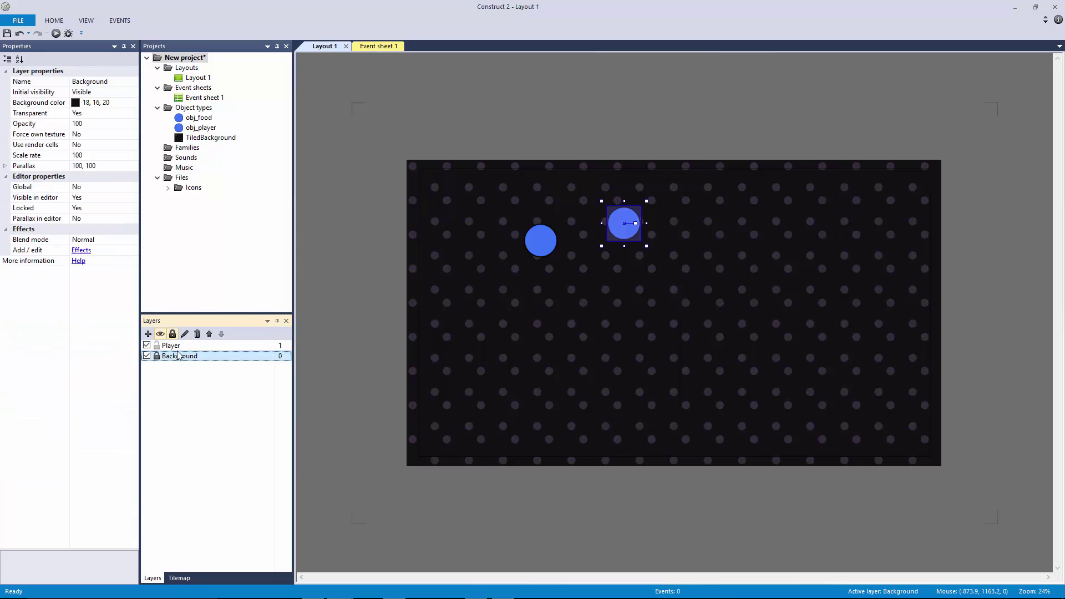
click(171, 345)
click(325, 300)
Step: Delete the ScrollTo, Bullet and BoundToLayout behaviors from obj_food
click(624, 238)
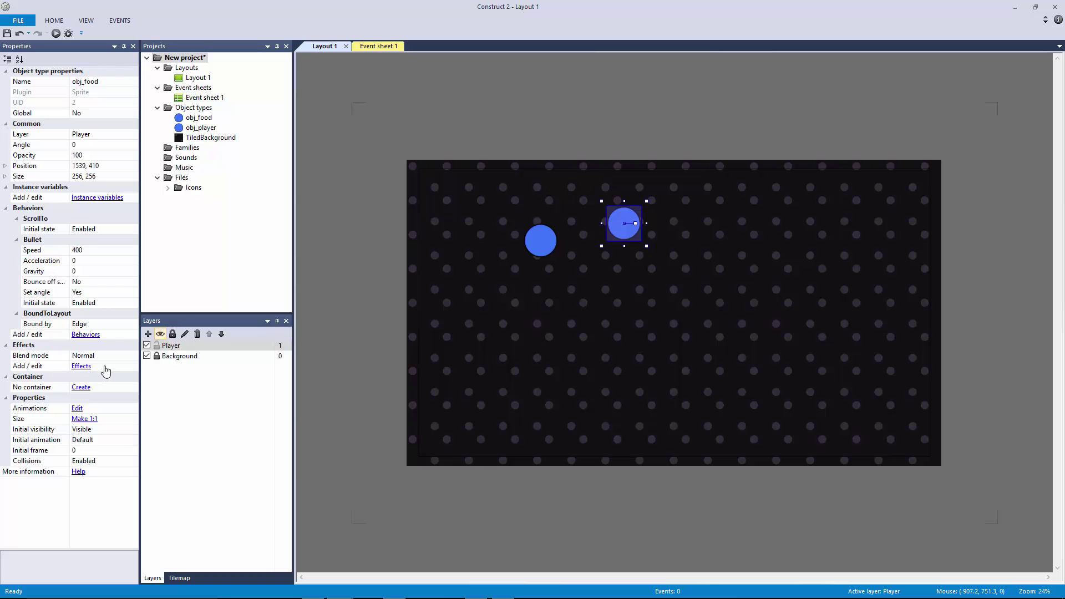
click(86, 335)
click(476, 237)
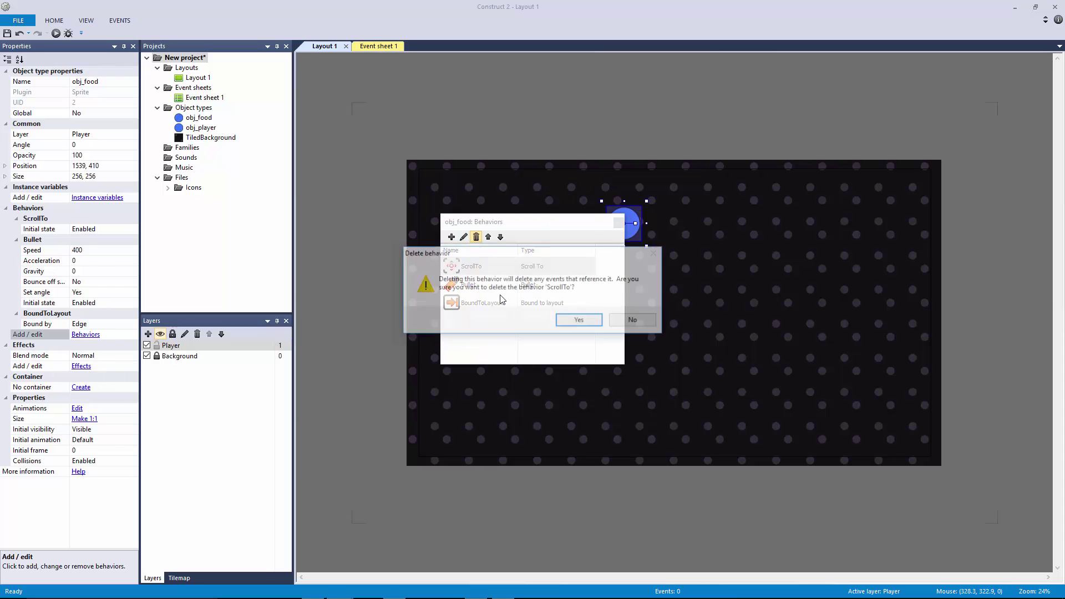
click(582, 323)
click(476, 237)
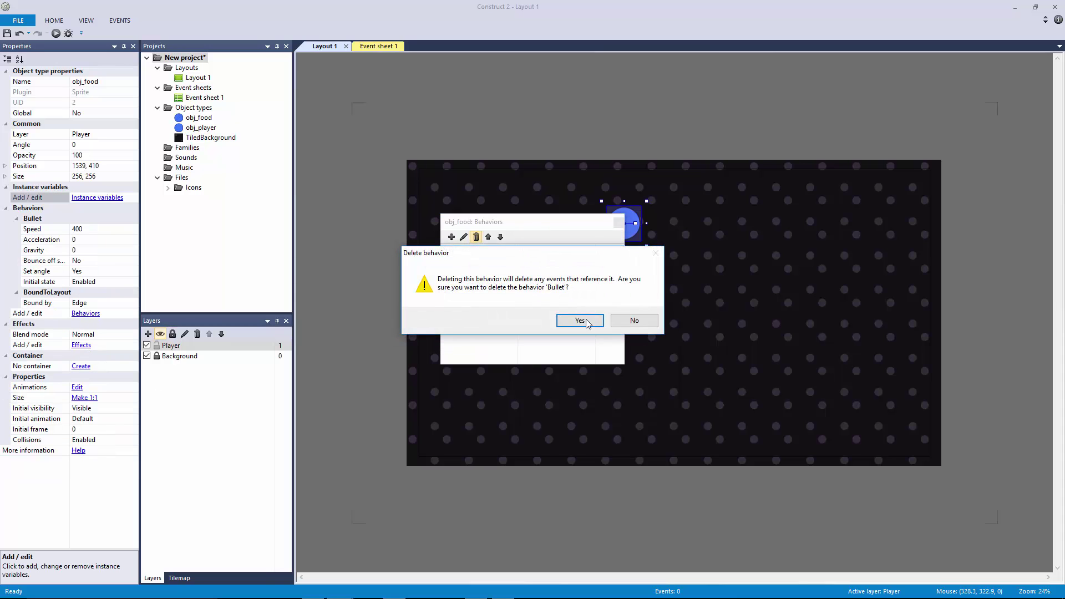
click(580, 321)
click(476, 237)
click(580, 321)
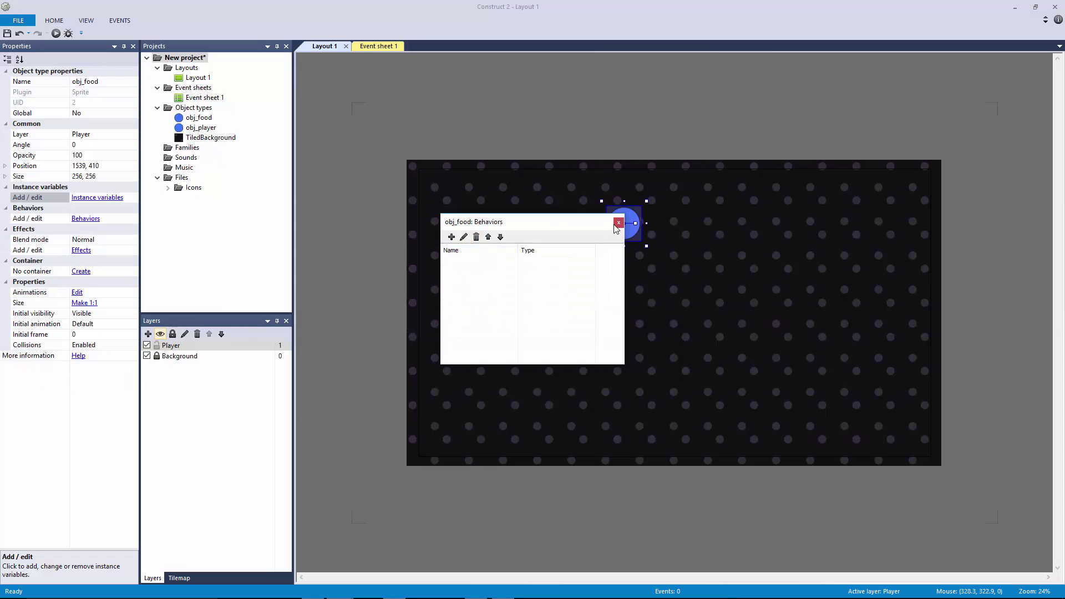
click(617, 223)
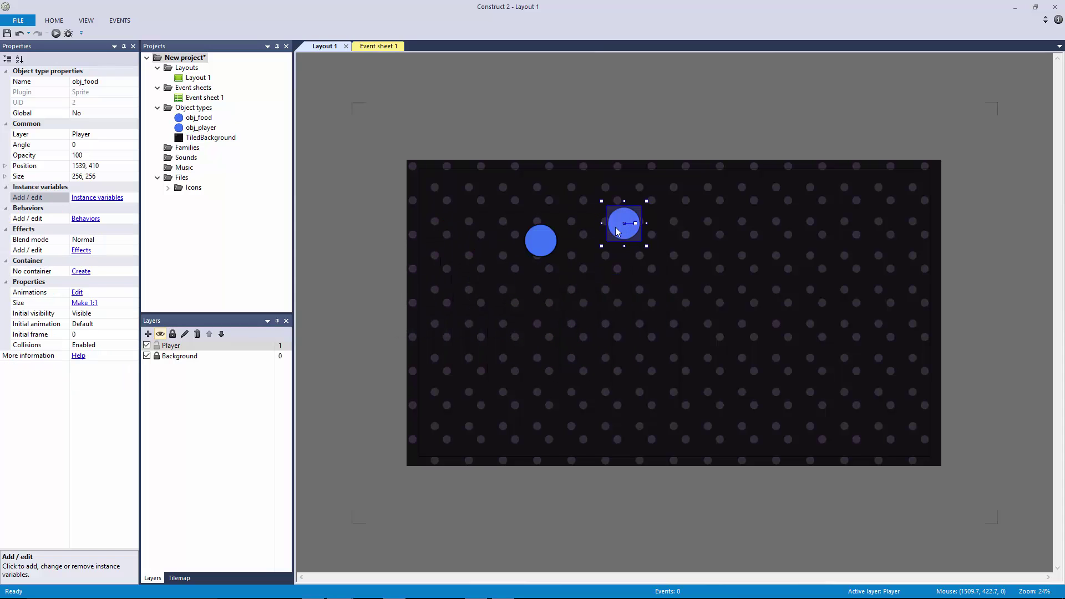
Step: Add the Adjust HSL effect to obj_food
click(82, 250)
click(448, 234)
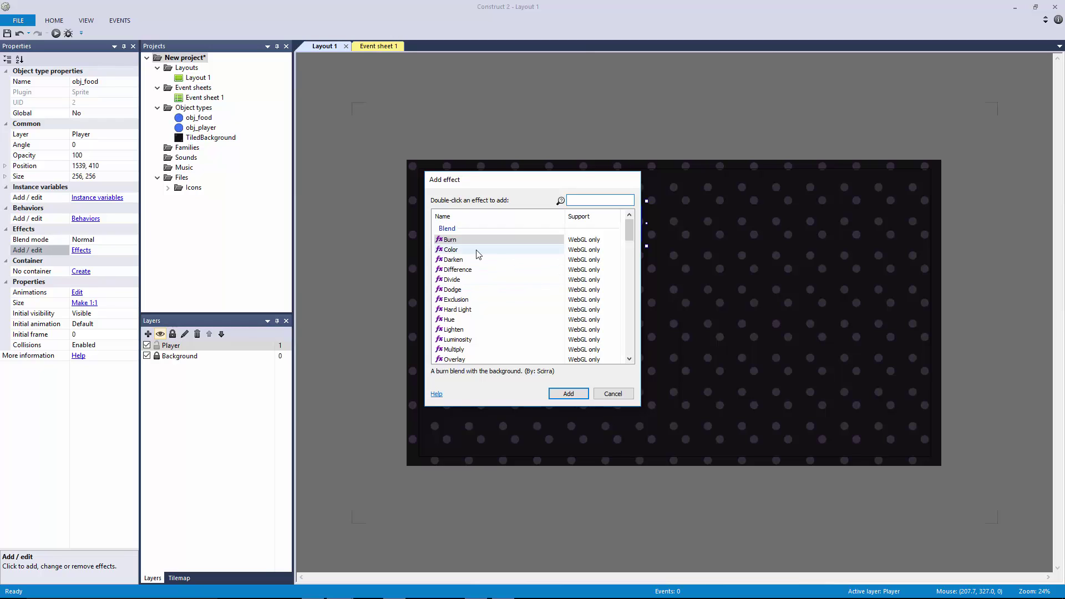
text(adju)
key(Return)
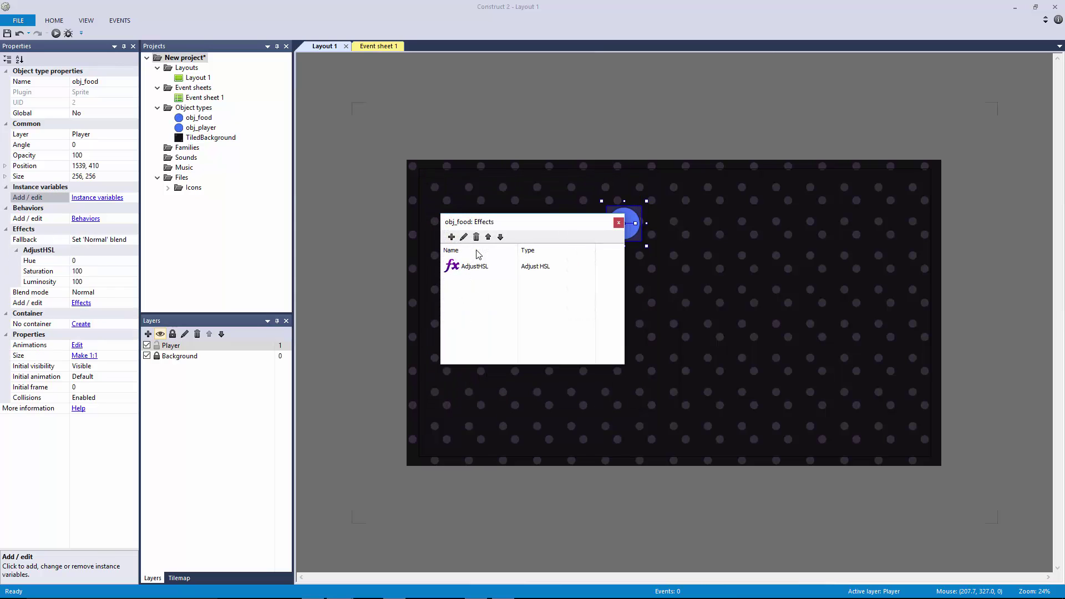
click(618, 222)
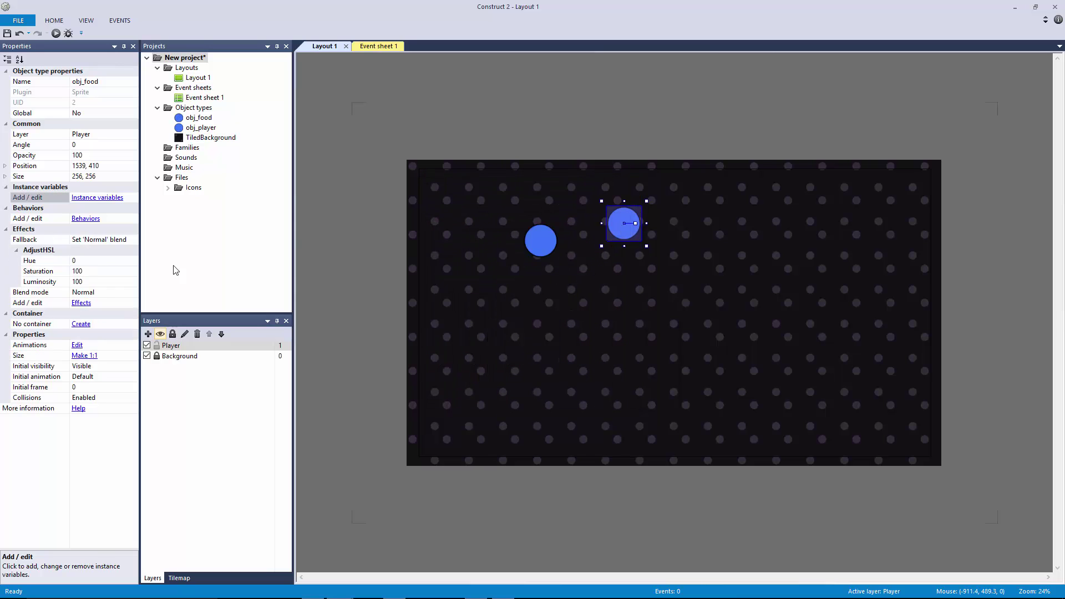
Step: Set obj_food's AdjustHSL effect to hue 100, saturation 75 and luminosity 75
click(109, 260)
text(100)
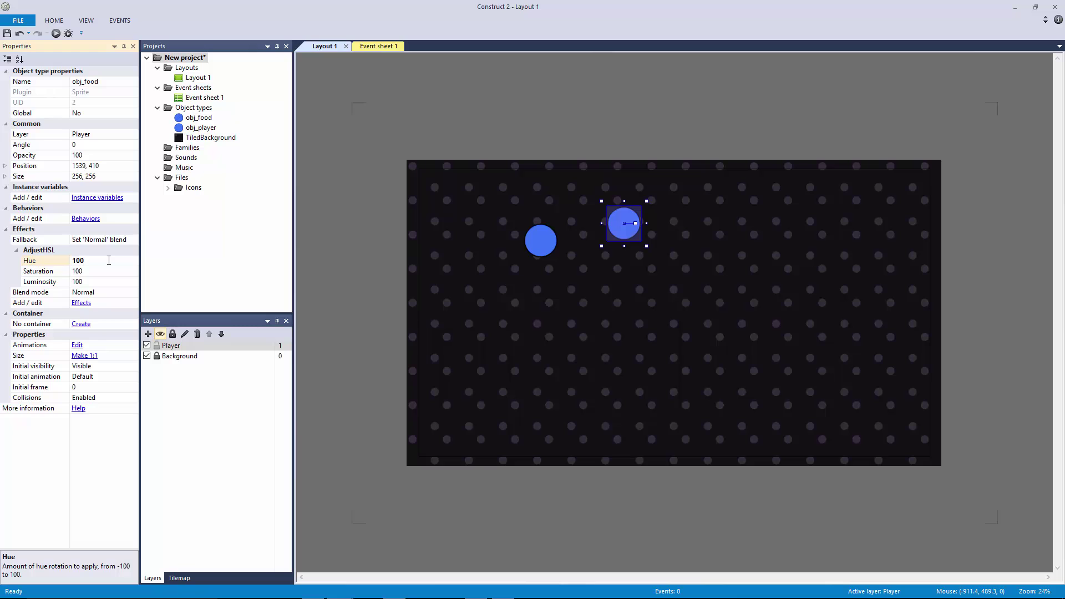
click(111, 271)
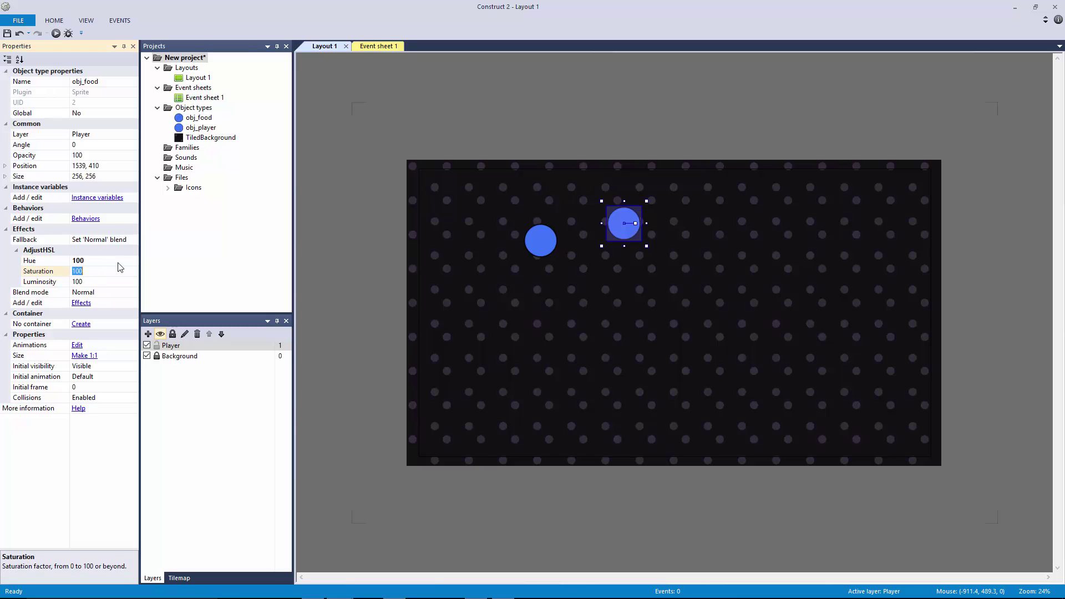
text(75)
key(Tab)
text(75)
key(Return)
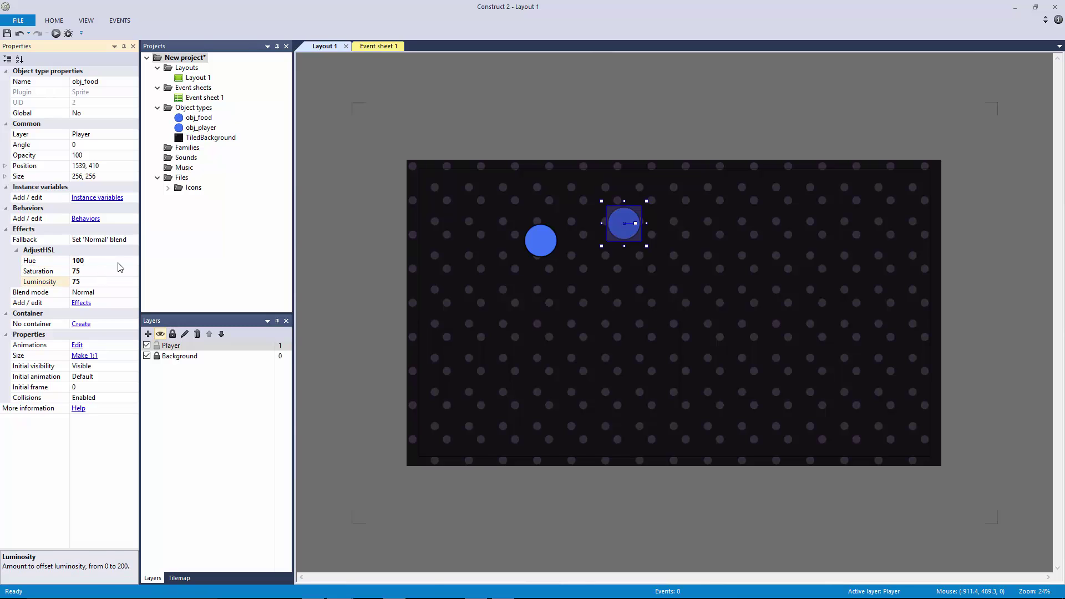
Step: Move obj_food closer to the player, to about 1289, 302, and set its size to 64 x 64
click(349, 232)
drag(622, 228, 588, 214)
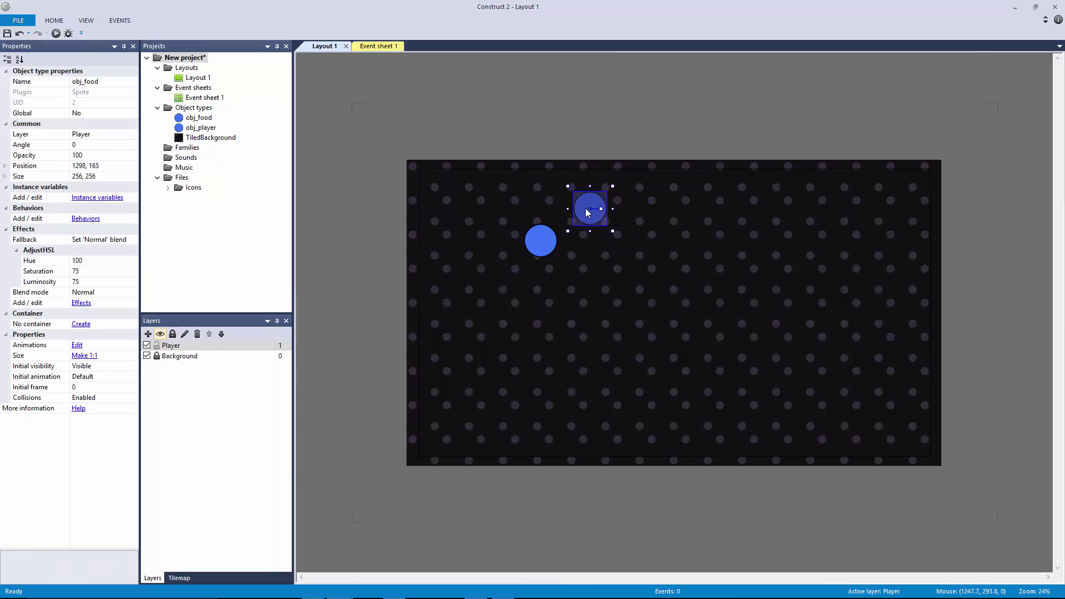
click(5, 176)
click(96, 188)
text(64)
key(Tab)
text(64)
key(Return)
Step: Try a size of 128 x 128 on obj_food and return it to 64 x 64
click(113, 188)
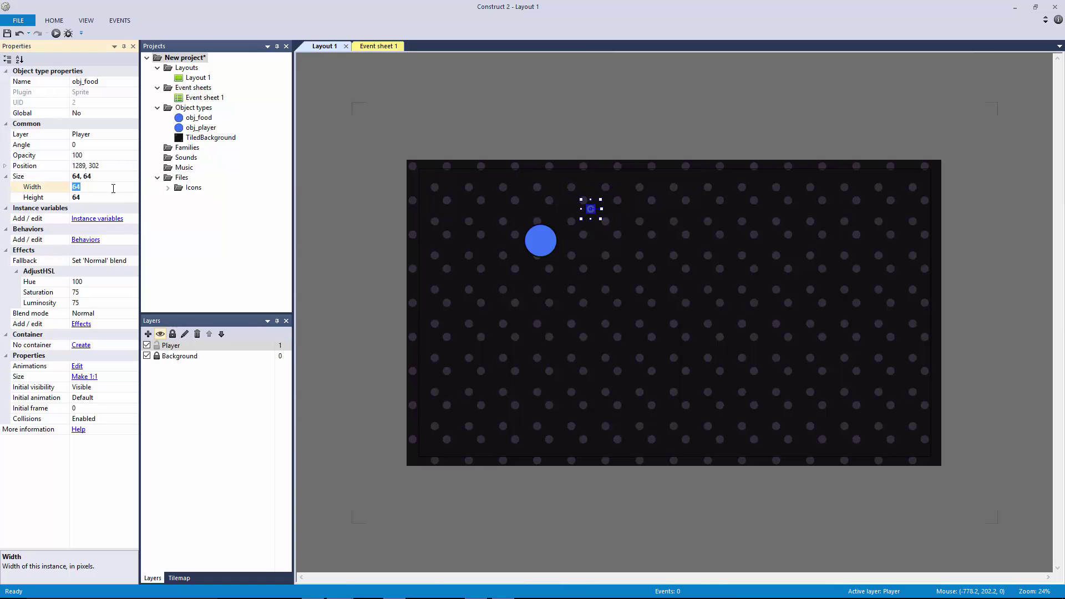
text(128)
key(Tab)
text(128)
click(106, 187)
text(64)
key(Tab)
text(64)
Step: Move obj_player slightly, to about 882, 510, and set its size to 96 x 96
click(543, 250)
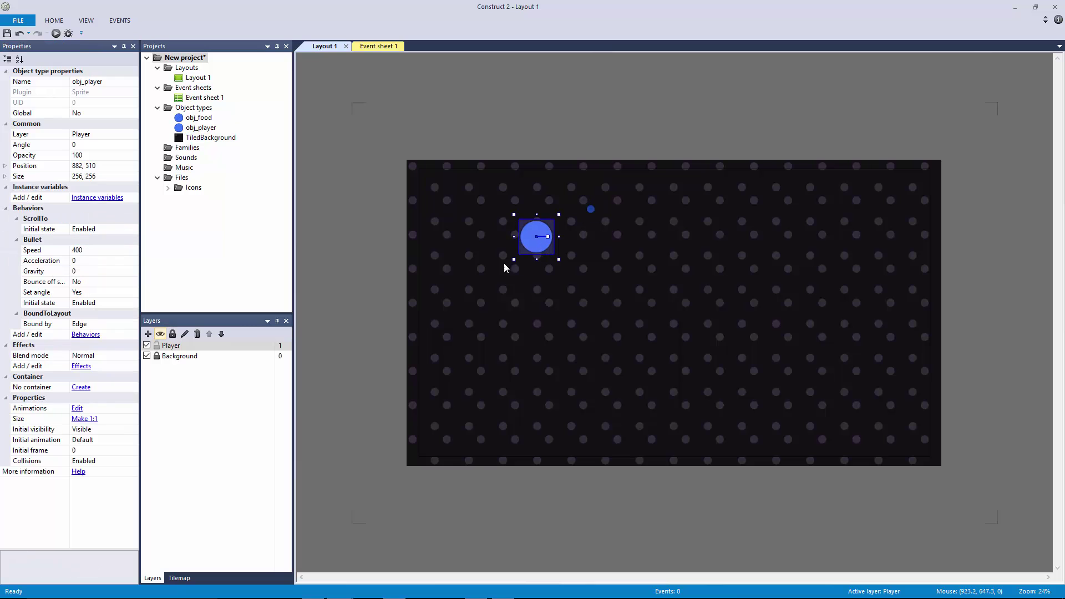
double_click(15, 176)
click(96, 188)
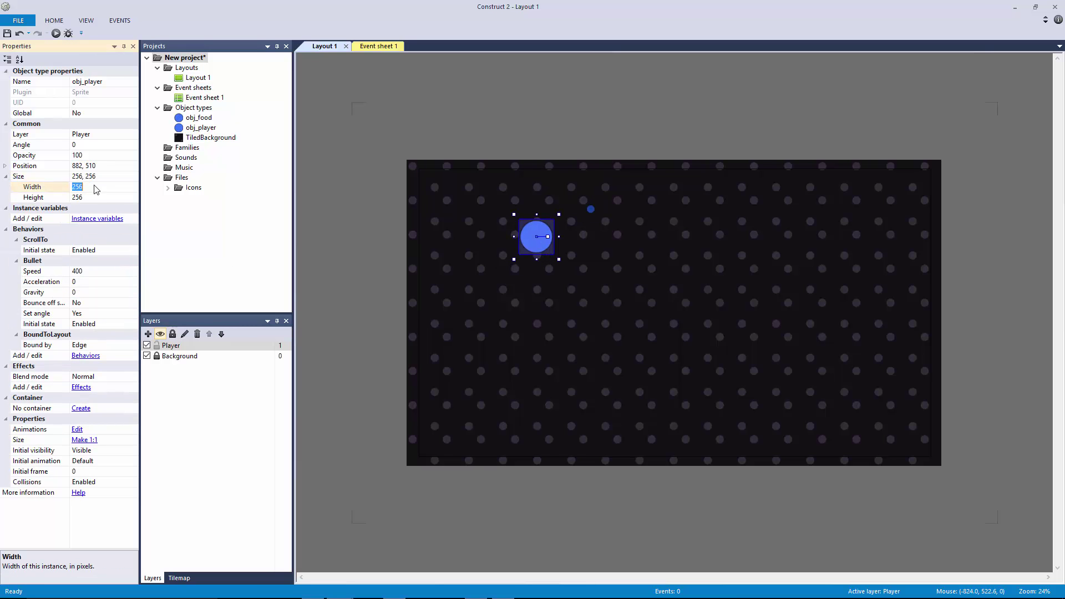
key(Tab)
text(96)
key(Return)
Step: Move obj_food right next to obj_player, just above it and slightly to its right
click(457, 164)
ctrl+scroll(457, 164, up, 1)
ctrl+scroll(458, 163, up, 5)
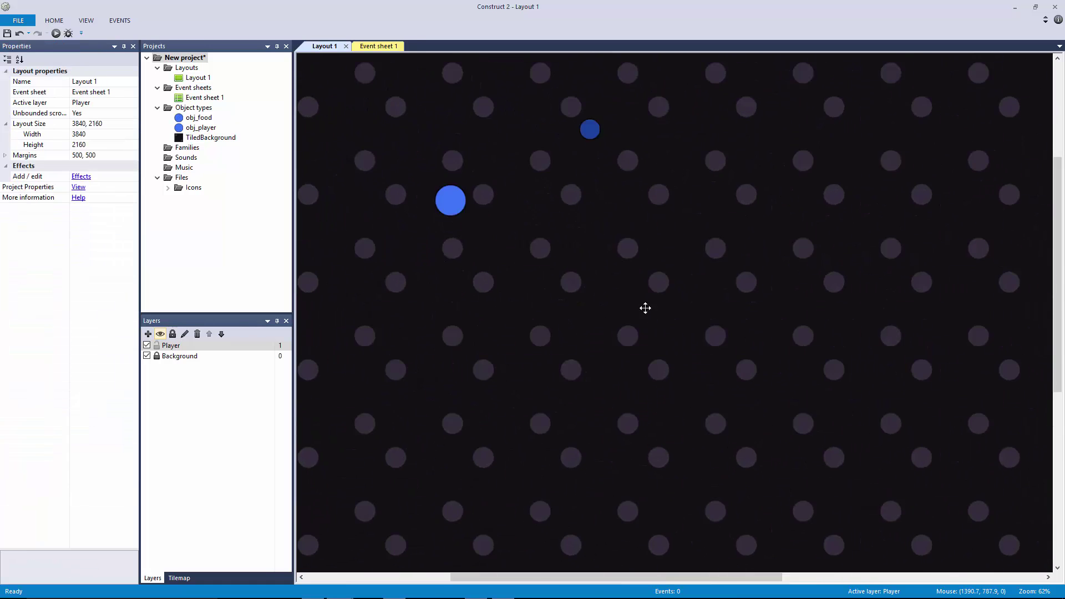
drag(622, 148, 515, 182)
Step: Set the speed of obj_player's Bullet behavior to 70
click(482, 222)
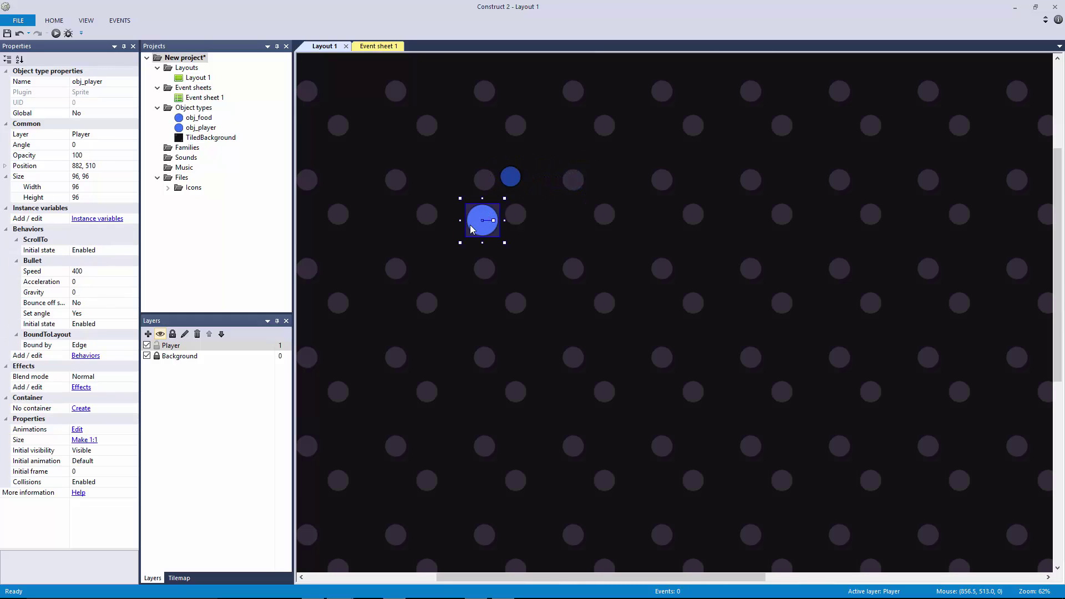
click(85, 271)
text(70)
key(Tab)
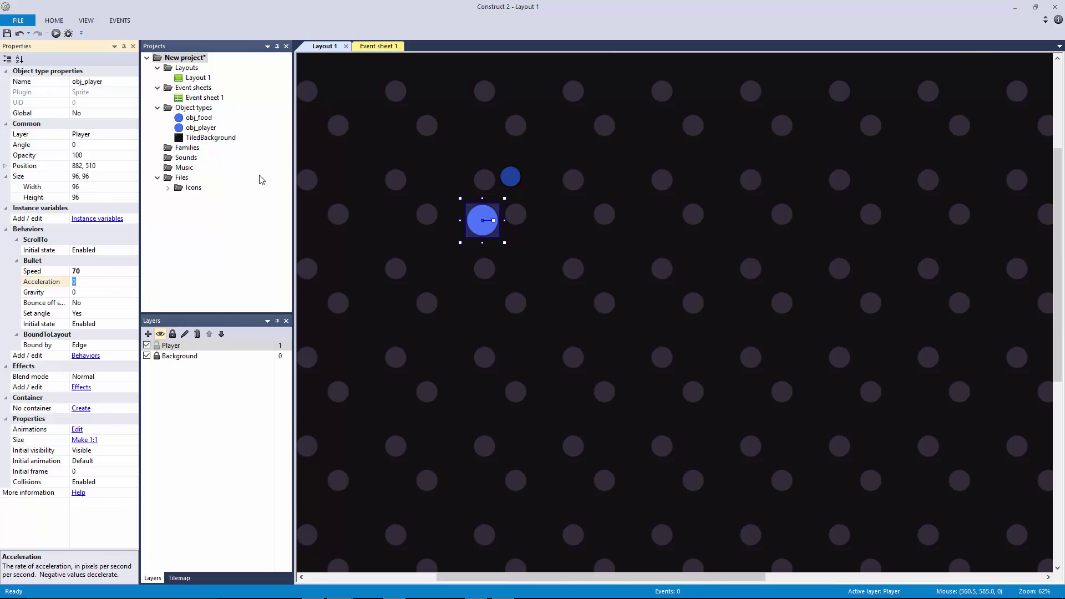
click(432, 310)
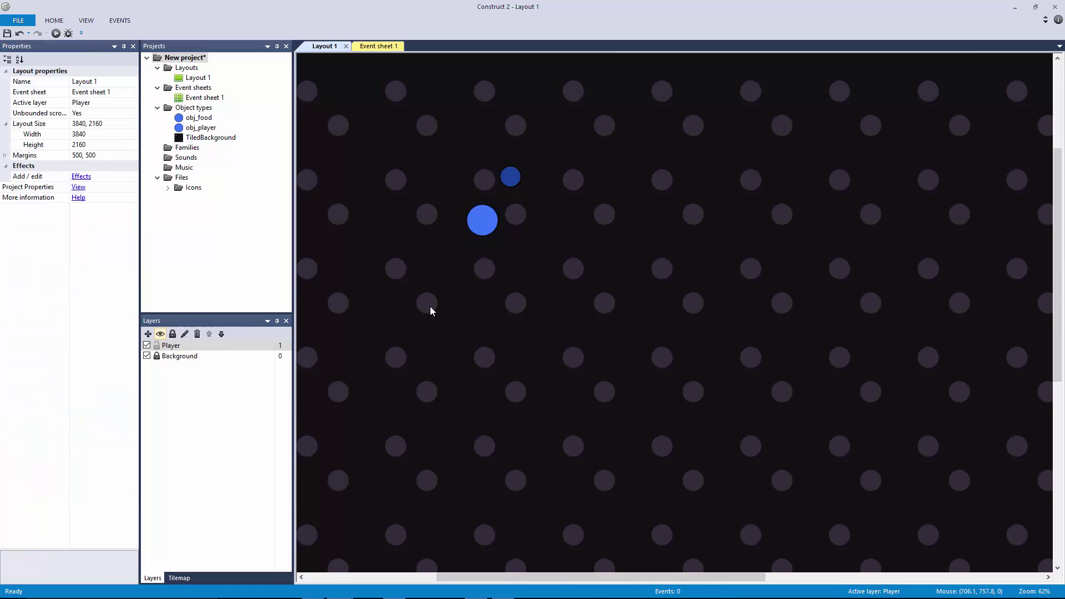
ctrl+scroll(498, 304, down, 4)
ctrl+scroll(505, 277, up, 1)
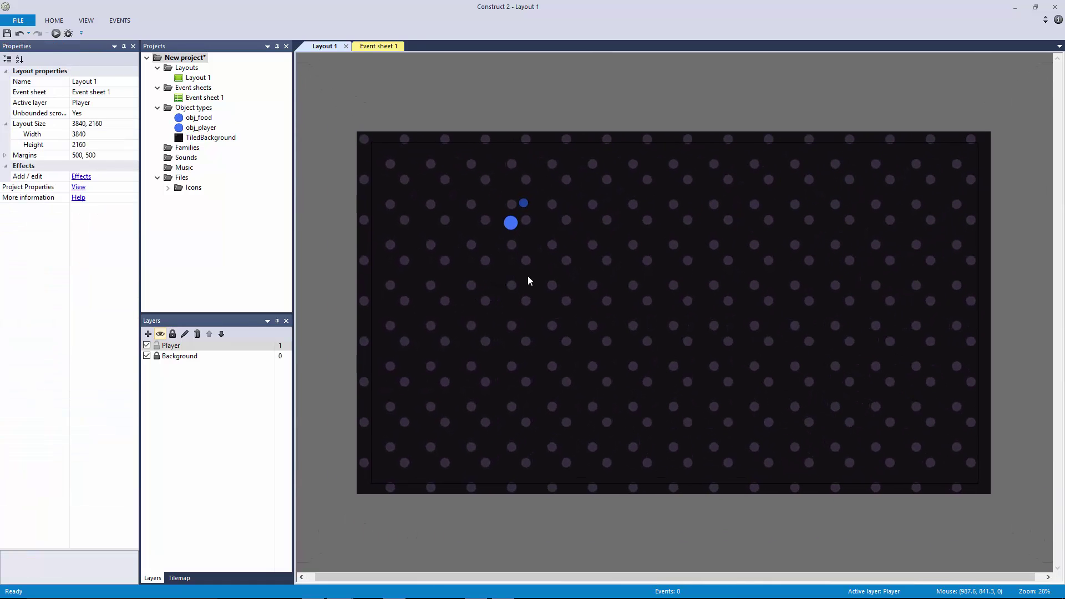
Step: Add a new layer above the Player layer and rename it HUD
click(147, 334)
right_click(204, 345)
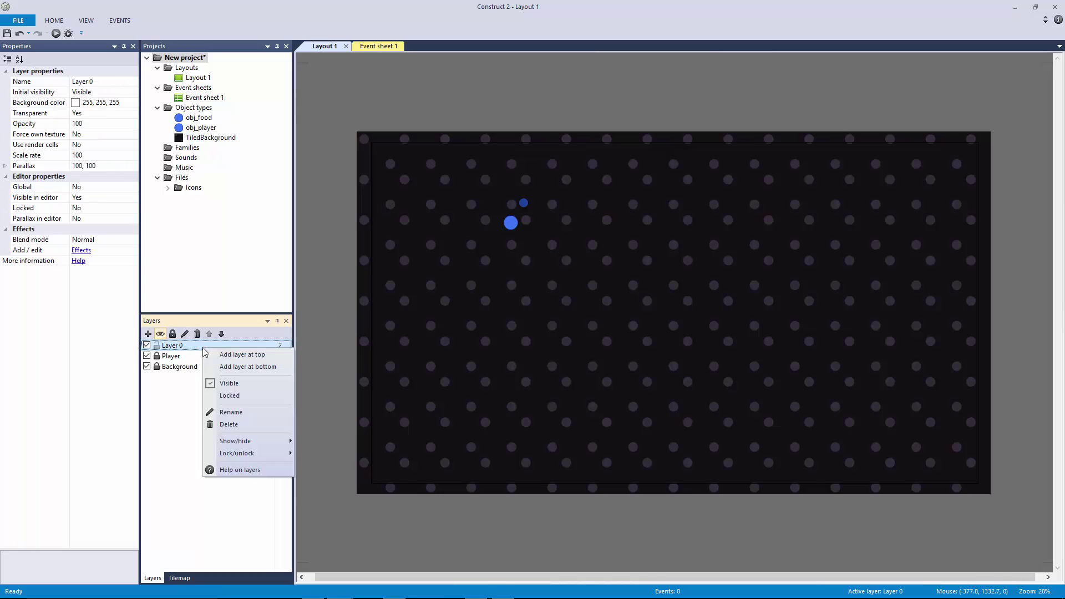
click(249, 414)
text(HUD)
key(Return)
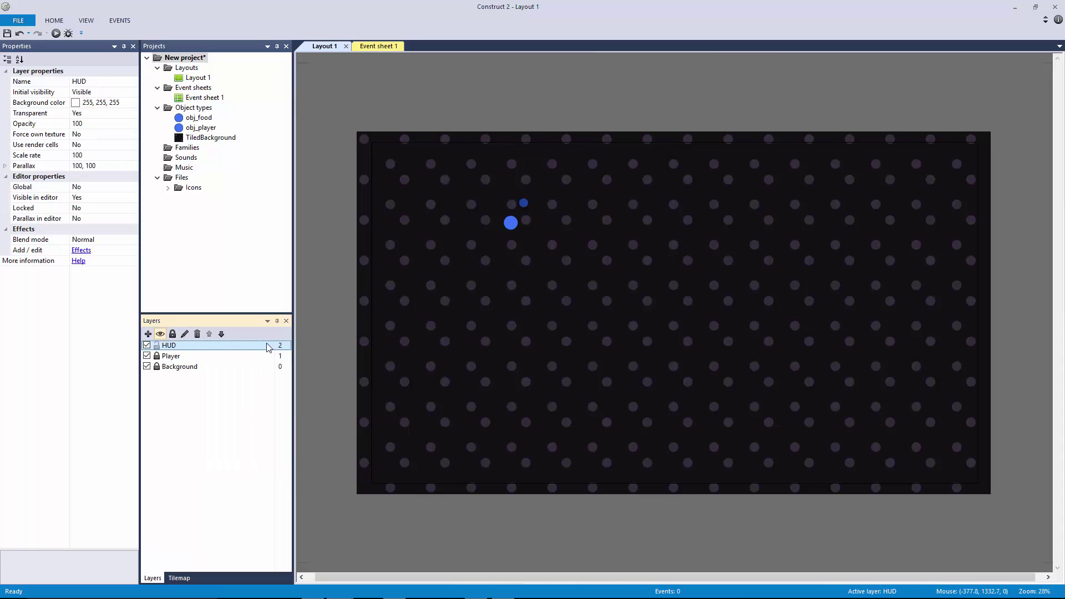
Step: Set the HUD layer's scale rate to 0 and its parallax to 0 in both X and Y
click(95, 156)
text(0)
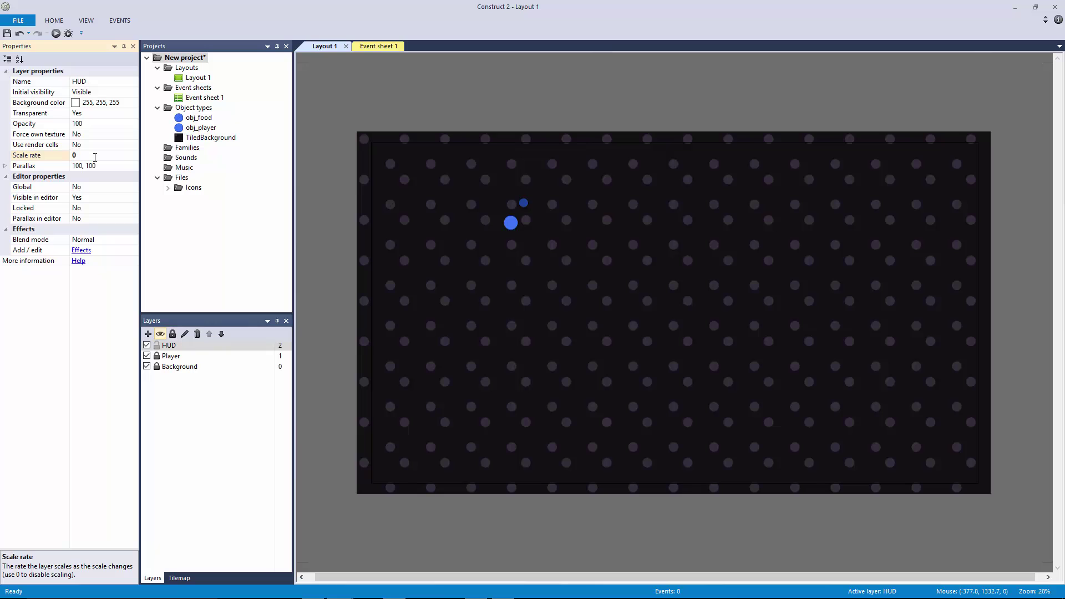
click(6, 166)
click(94, 177)
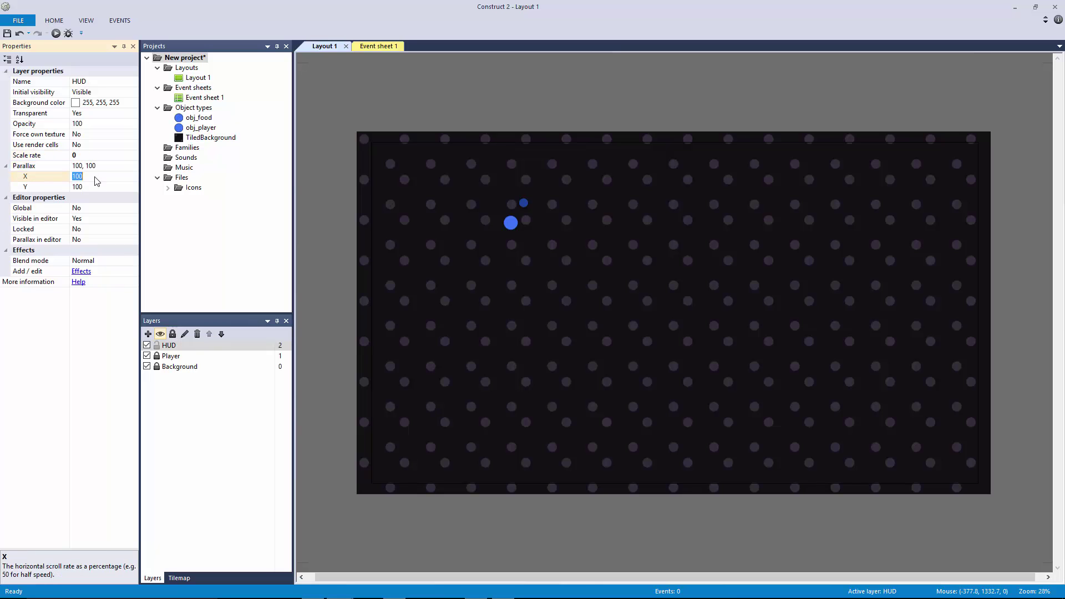
text(0)
key(Tab)
text(0)
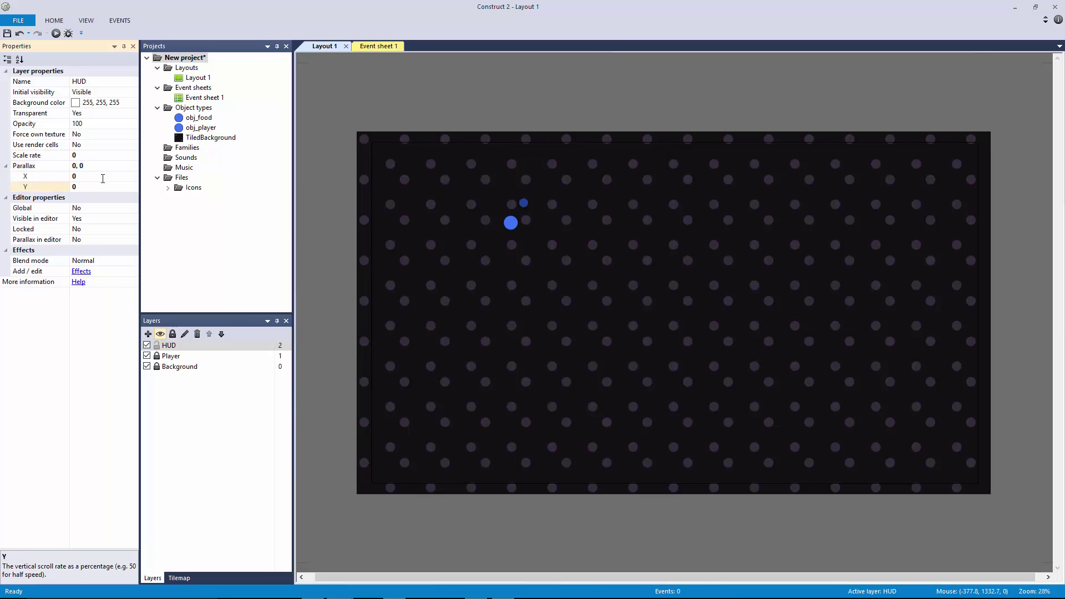
click(343, 276)
Step: Insert a Text object on the HUD layer, placed near the layout's lower-left area at about 254, 1736
click(253, 345)
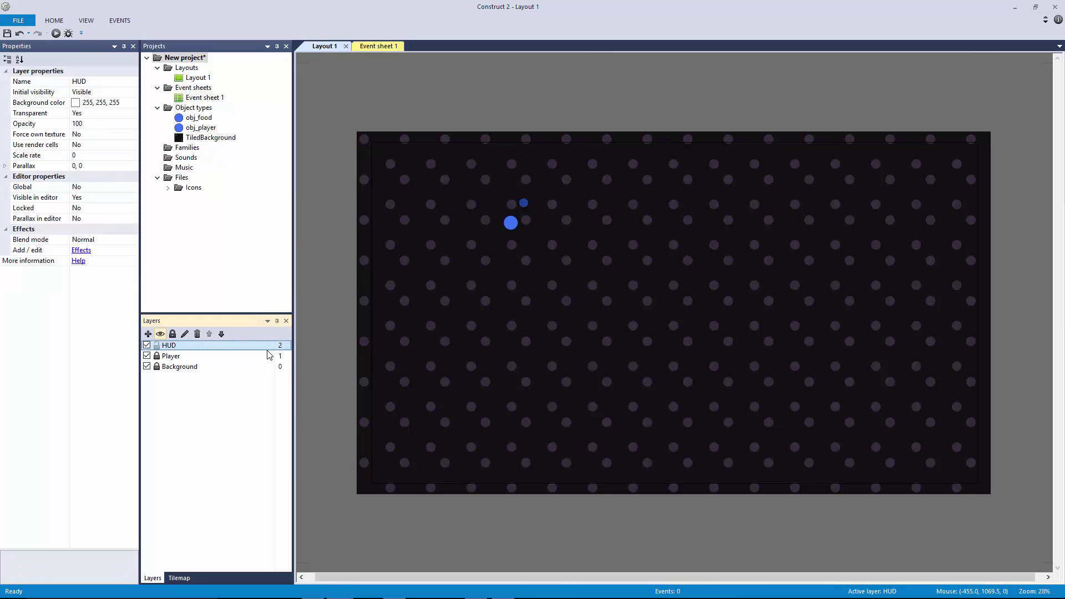
double_click(471, 366)
double_click(442, 239)
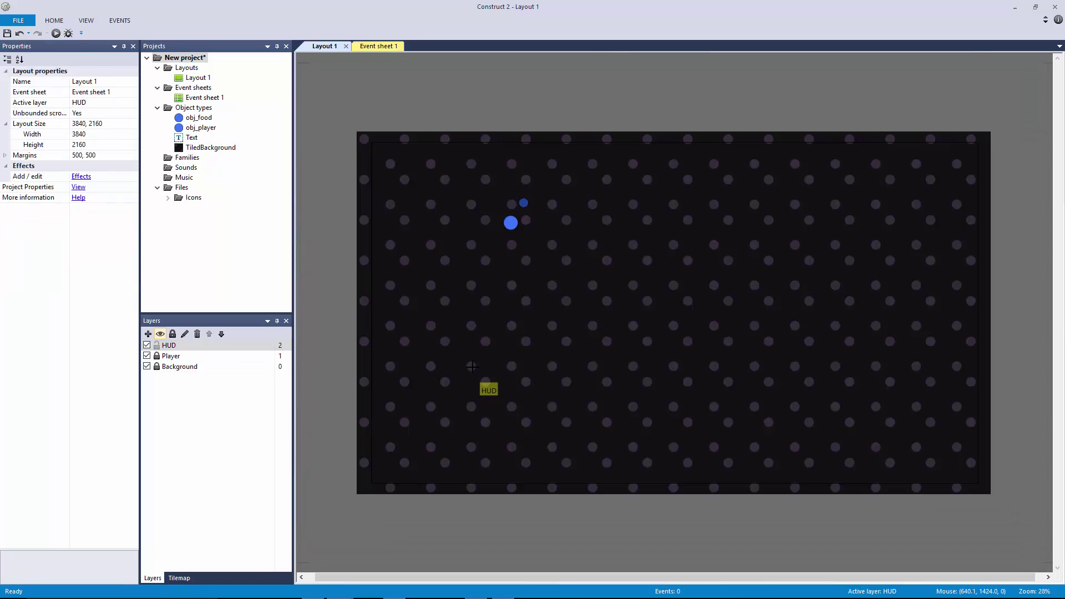
click(412, 415)
Step: Color the Text object white (255, 255, 255) and set its Arial font to size 18
click(119, 324)
click(132, 324)
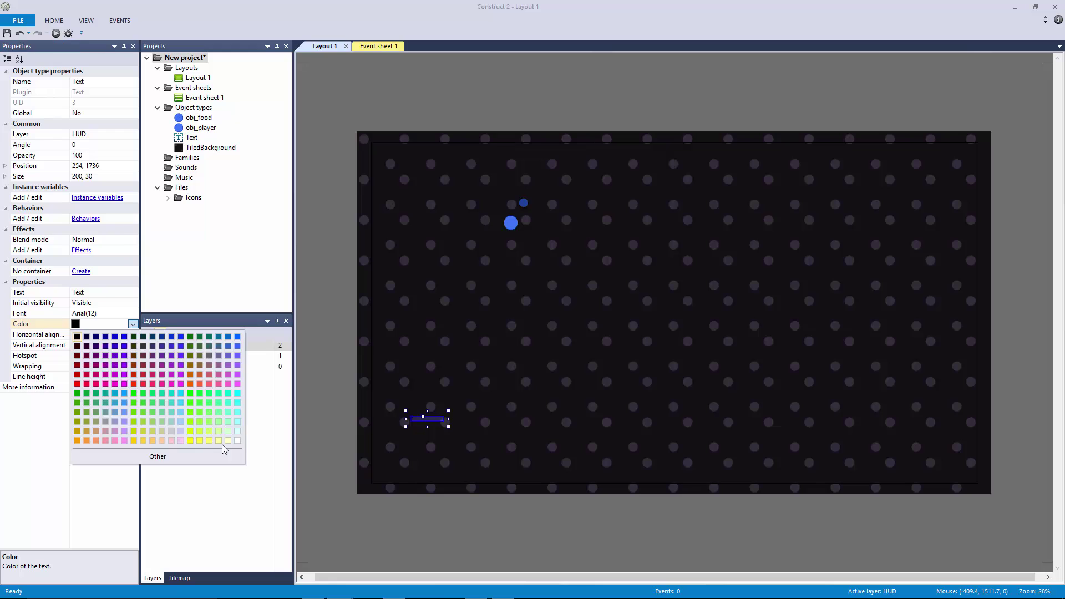
click(239, 441)
click(115, 314)
click(133, 313)
scroll(582, 267, down, 2)
click(577, 269)
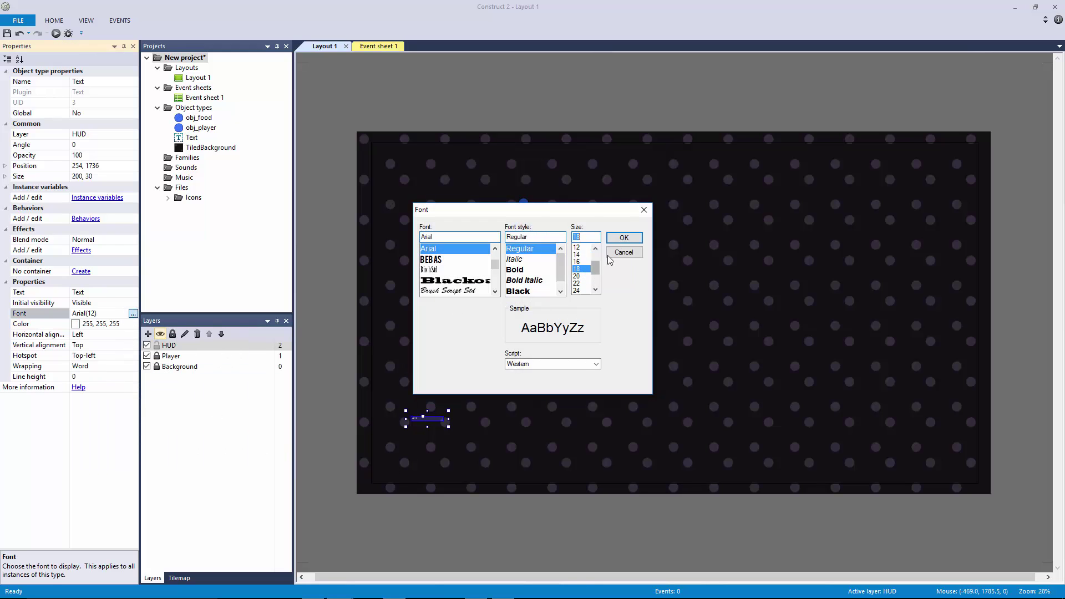
click(623, 238)
click(454, 425)
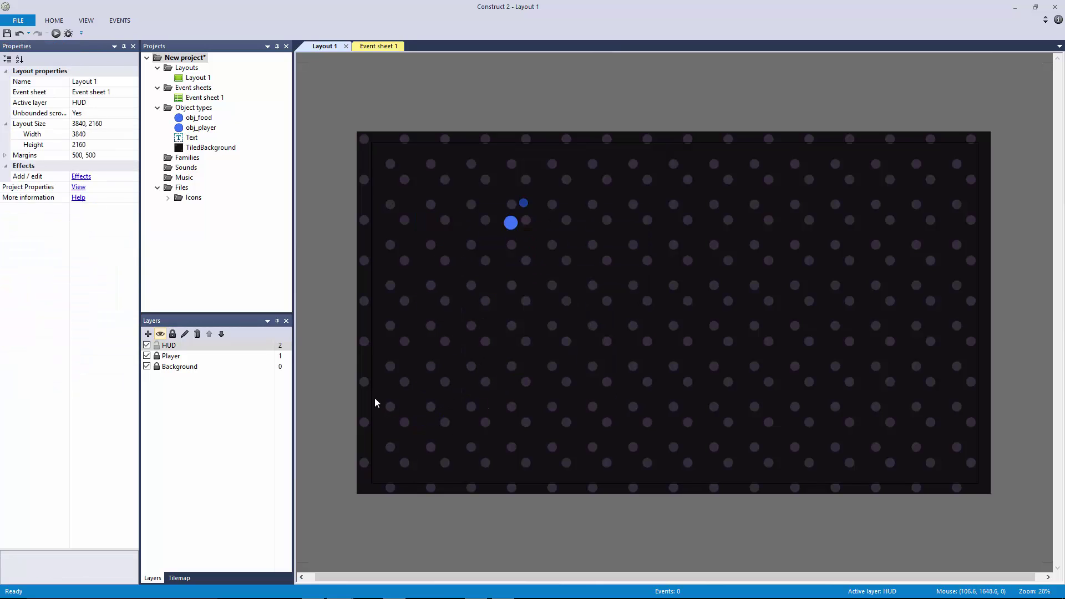
Step: Enlarge the text box to about 716 x 149 and set its font size to 22
click(432, 423)
drag(451, 427, 529, 446)
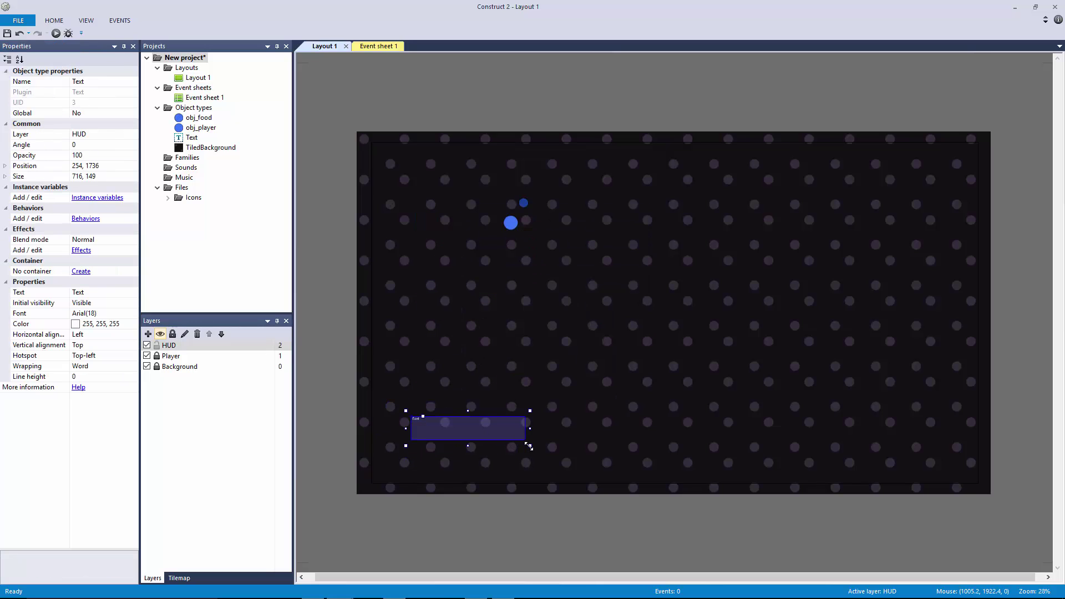
click(115, 314)
click(132, 313)
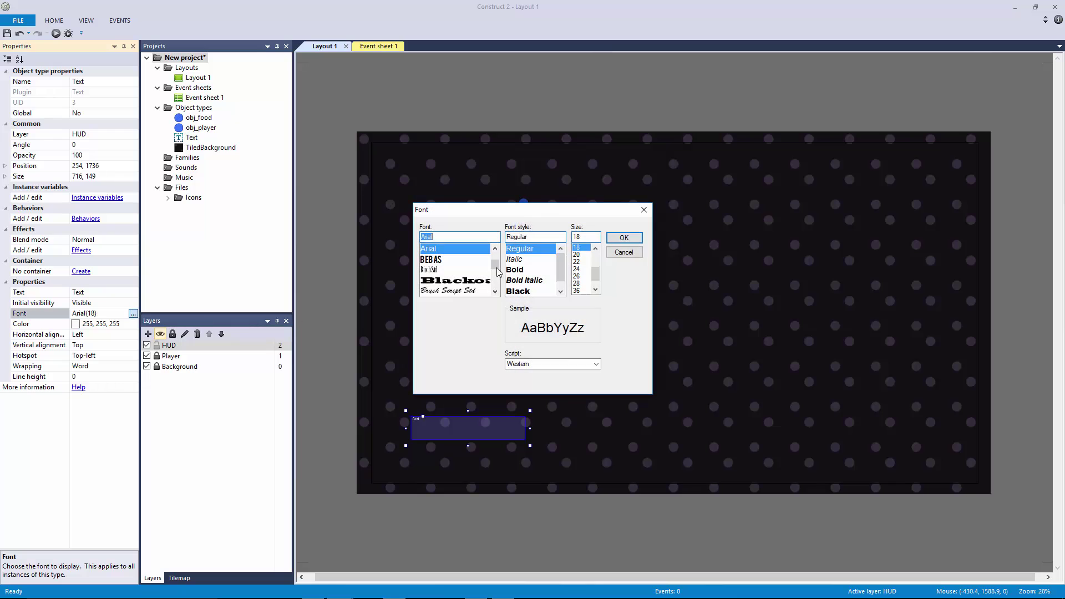
click(577, 262)
click(624, 237)
Step: With the Background layer hidden, place the text box at the layout's left edge at about 8, 796, sized about 379 x 68
drag(476, 431, 392, 269)
click(147, 367)
Step: Rename the Text object as text_speed
click(122, 81)
text(text_speed)
key(Return)
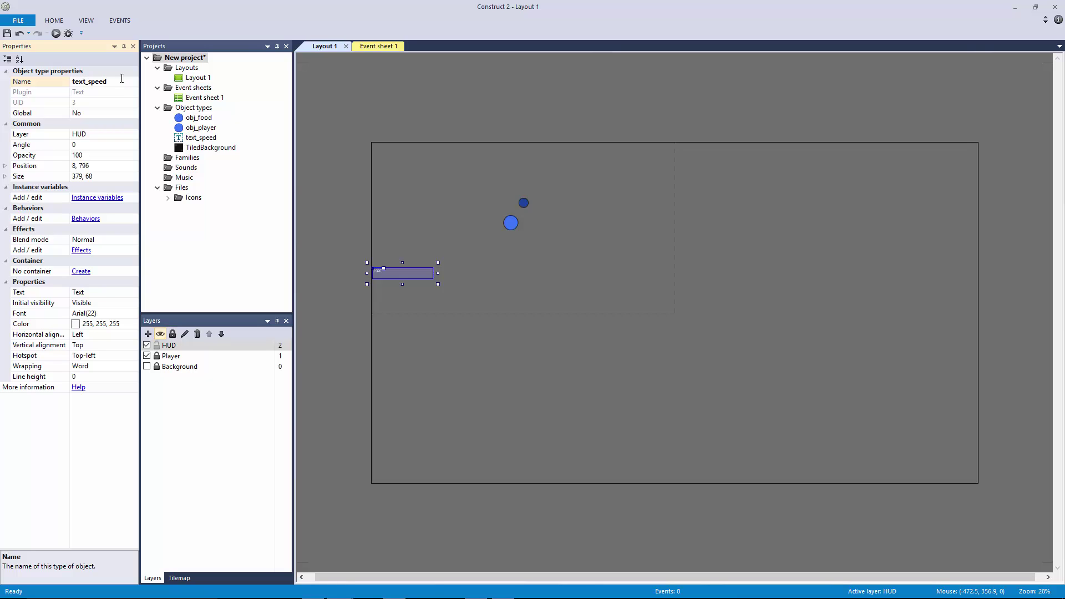
click(459, 311)
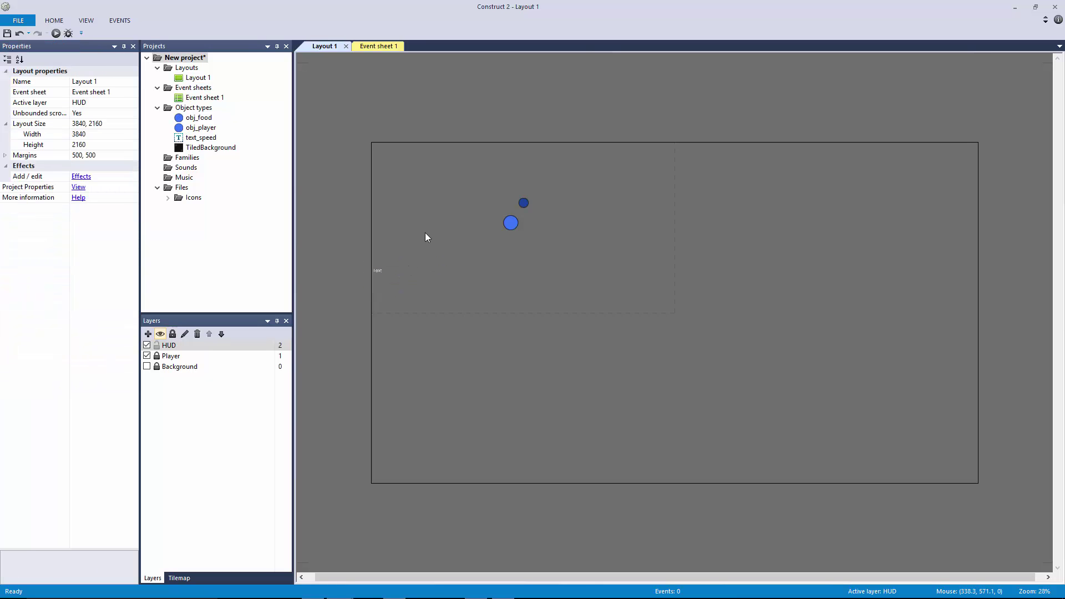
Step: Show the Background layer again, lock the HUD layer and make Player the unlocked, active layer
click(170, 345)
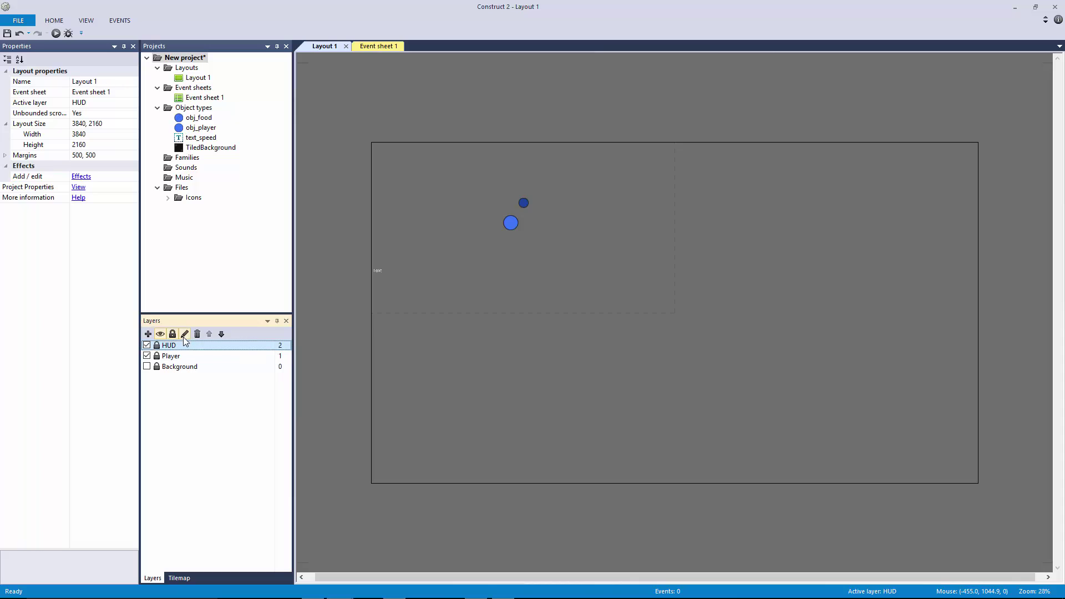
click(428, 237)
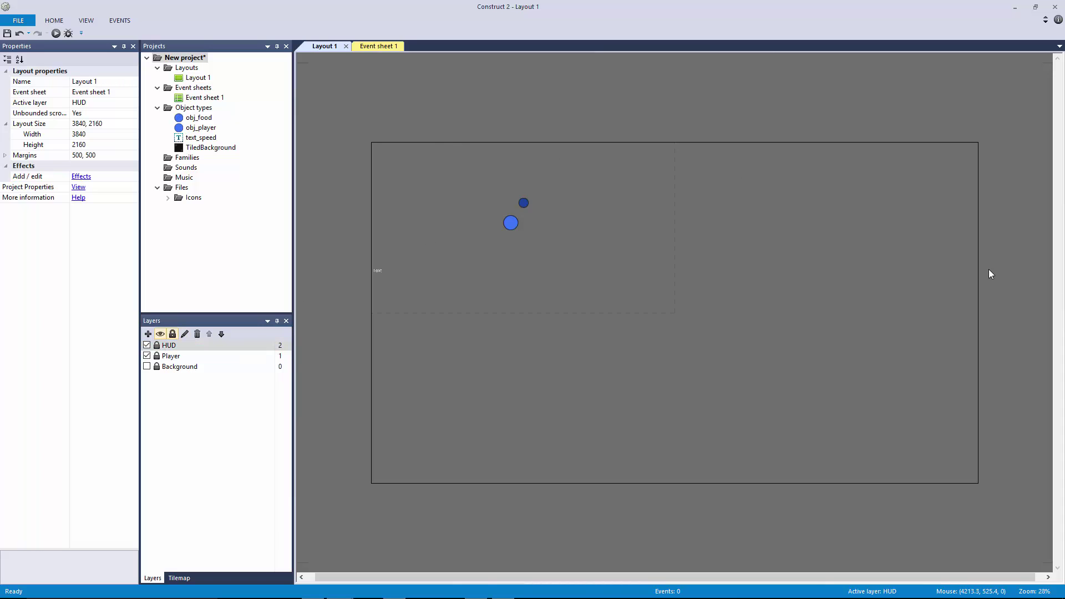
click(147, 366)
click(505, 99)
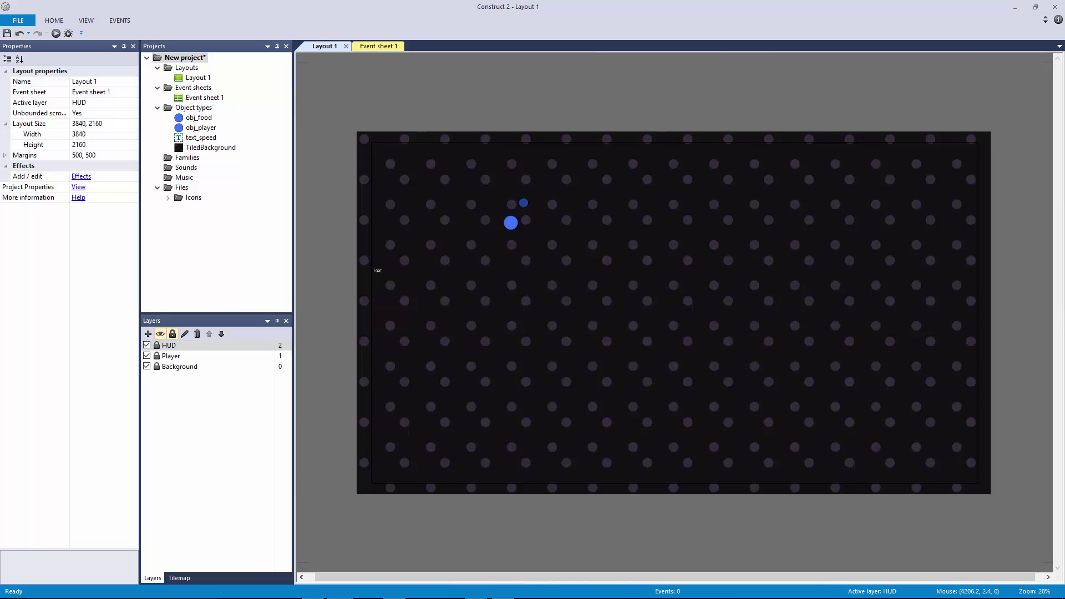
click(171, 356)
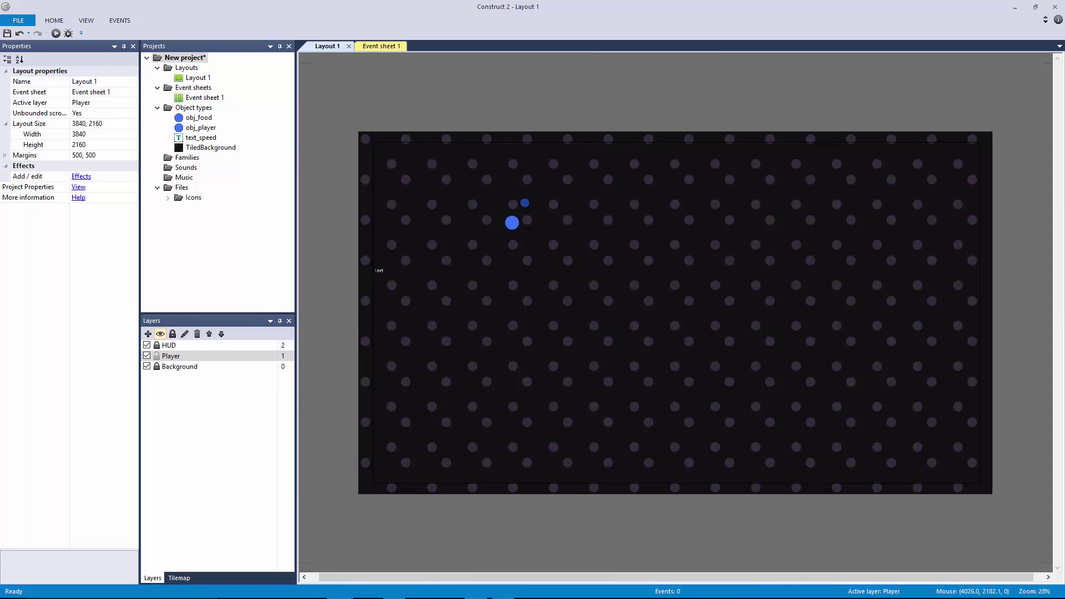
Step: Add a global number variable named scale_rate with initial value 2 to Event sheet 1
click(381, 47)
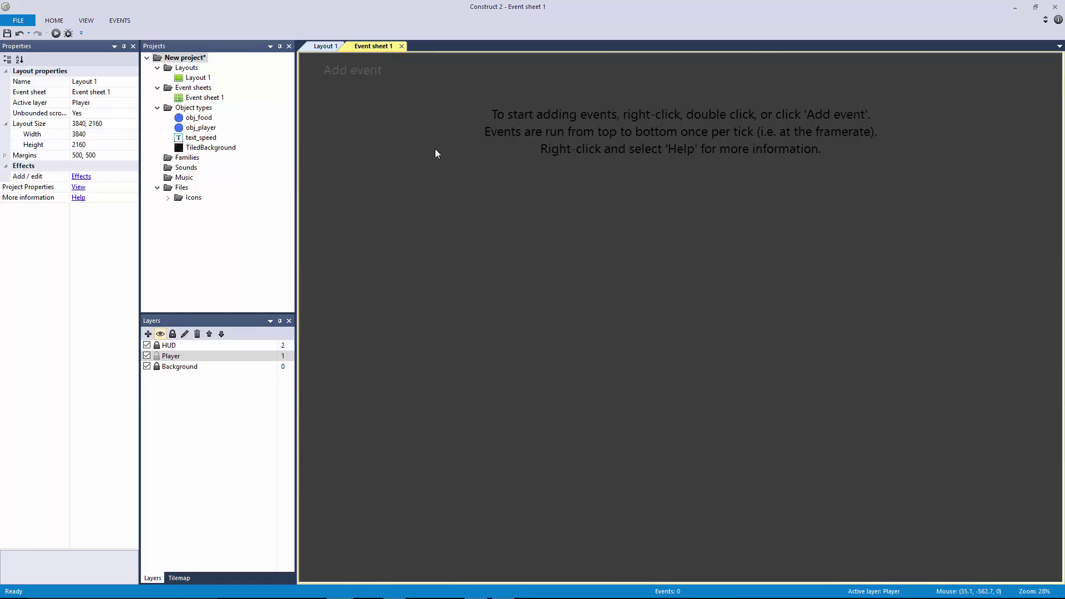
key(v)
text(scale_rate)
key(Tab)
key(Tab)
text(2)
key(Return)
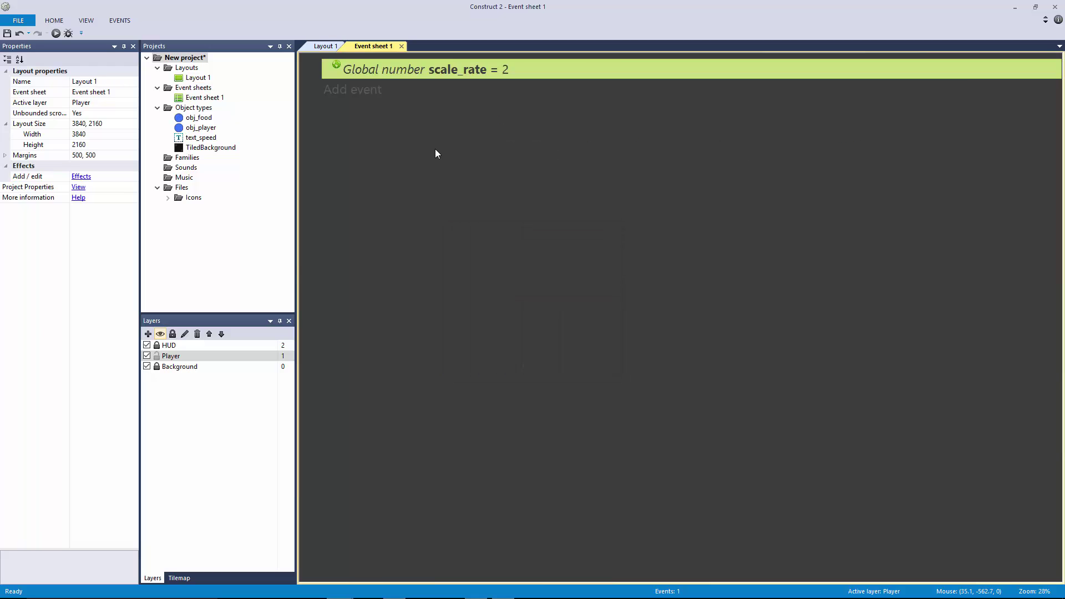
Step: Add a second global number variable named player_mass with initial value 96
key(v)
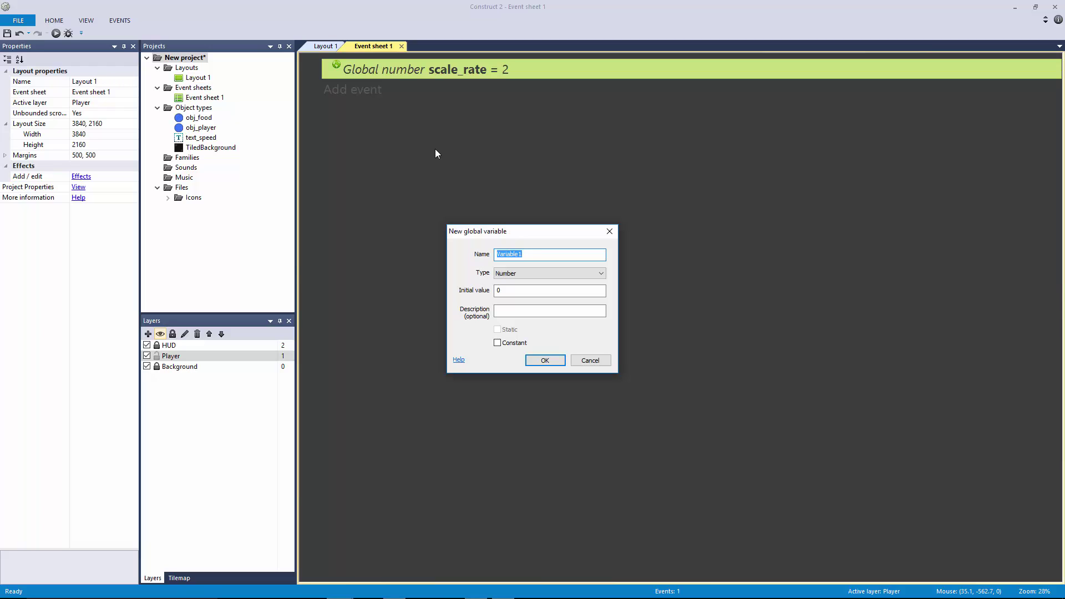
text(player_mass)
key(Tab)
key(Tab)
text(96)
key(Return)
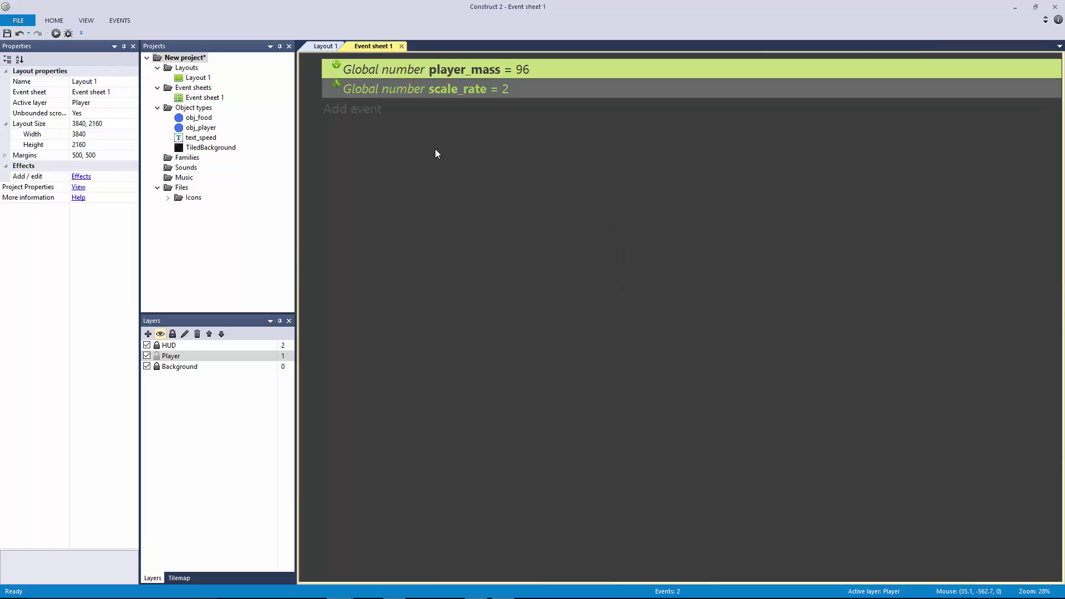
Step: Add a System Every tick event below the global variables
click(201, 127)
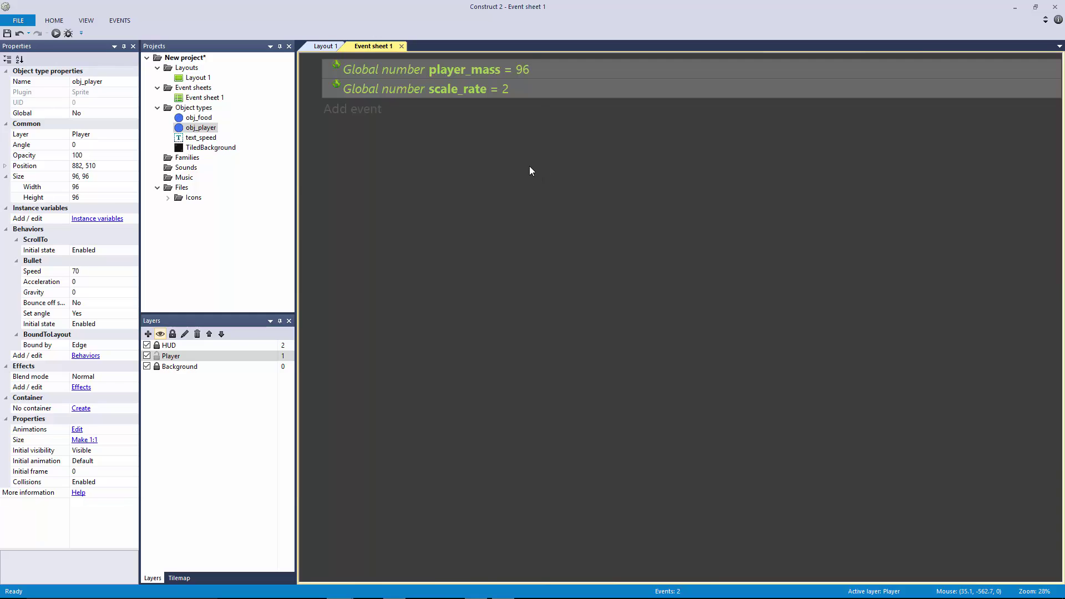
double_click(535, 201)
text(every)
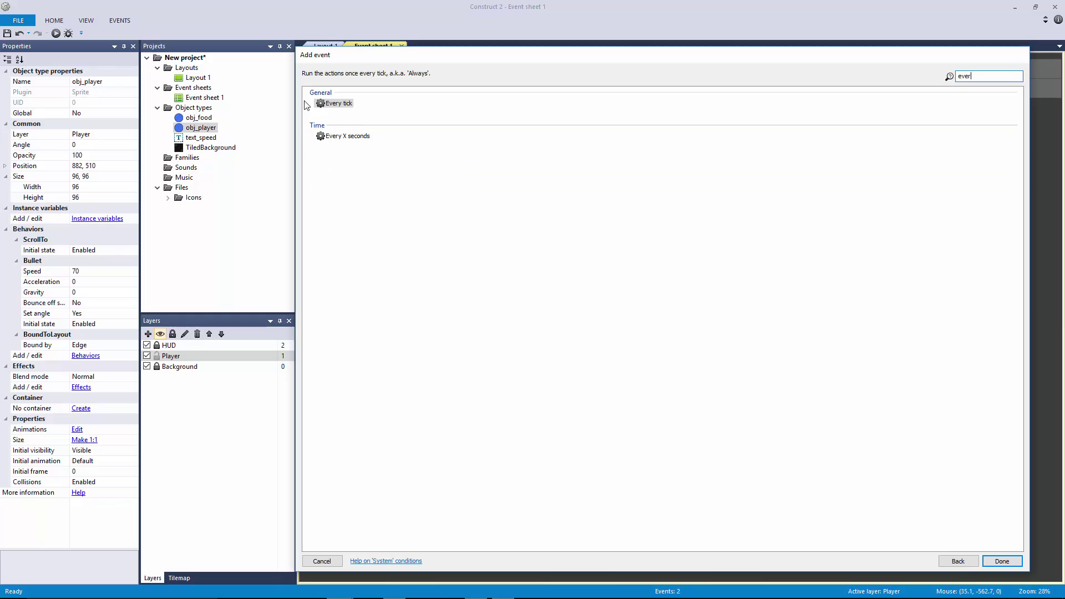
key(Return)
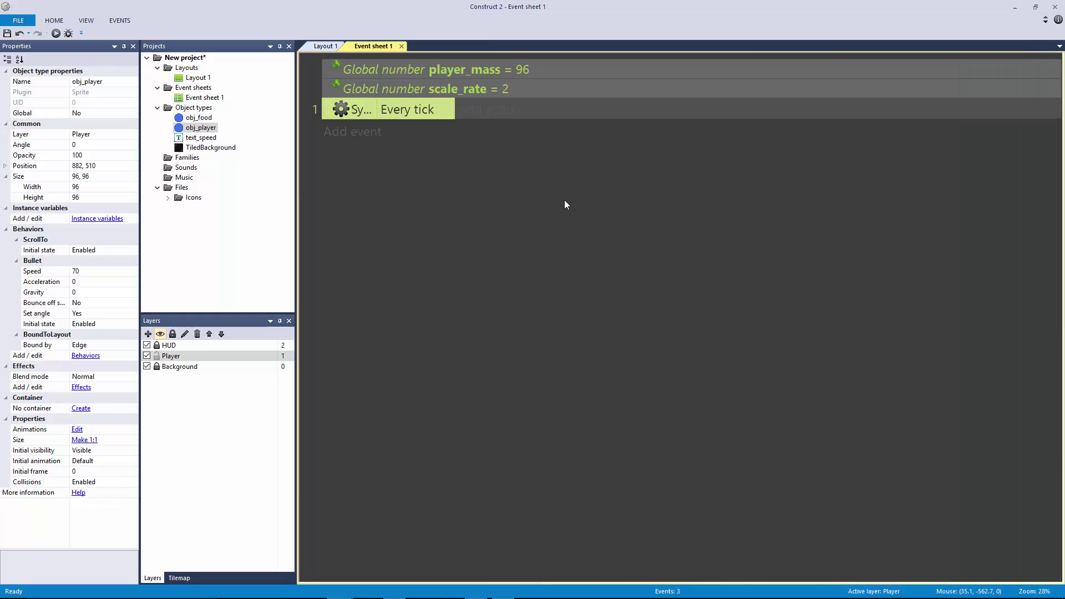
click(491, 110)
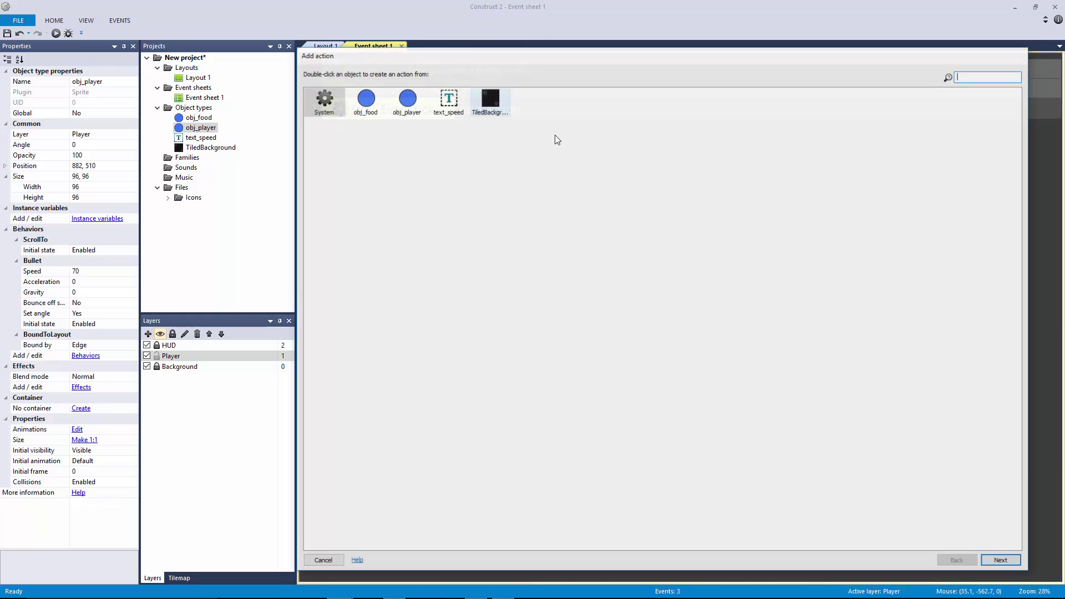
double_click(407, 99)
text(set)
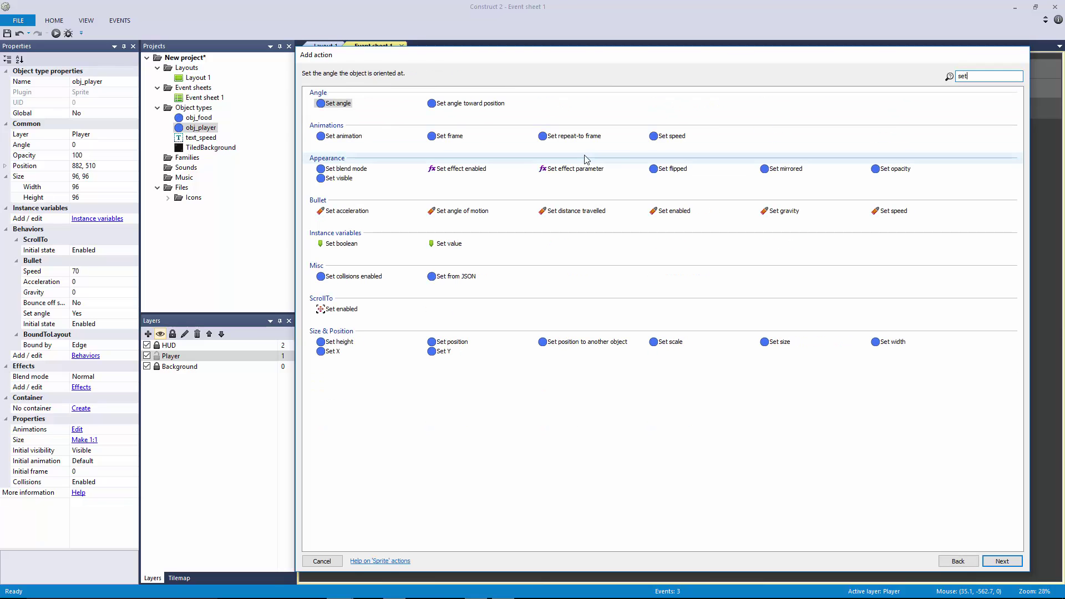
click(476, 105)
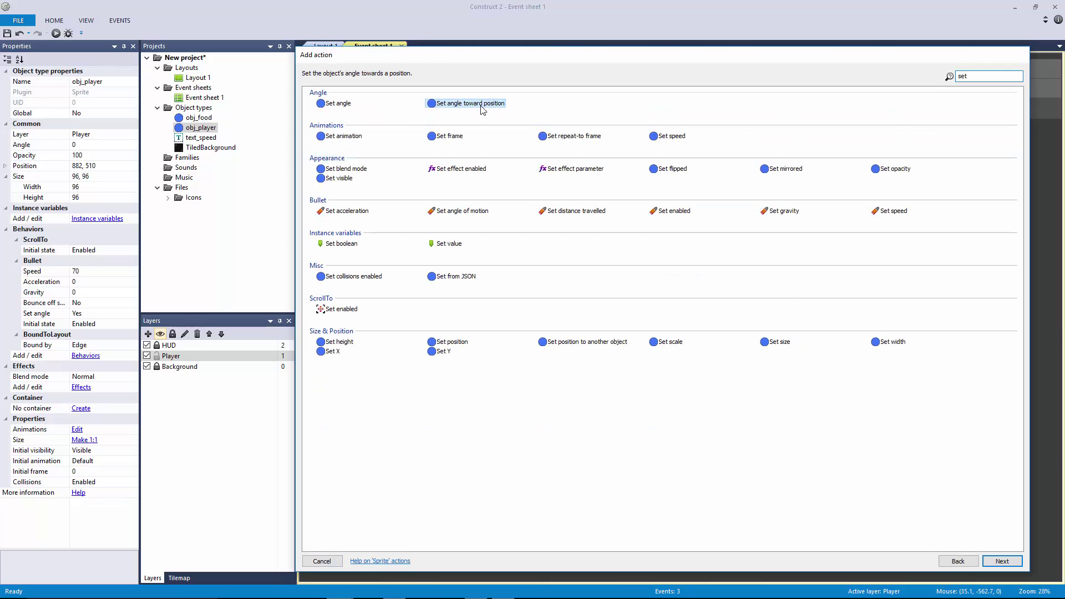
click(320, 561)
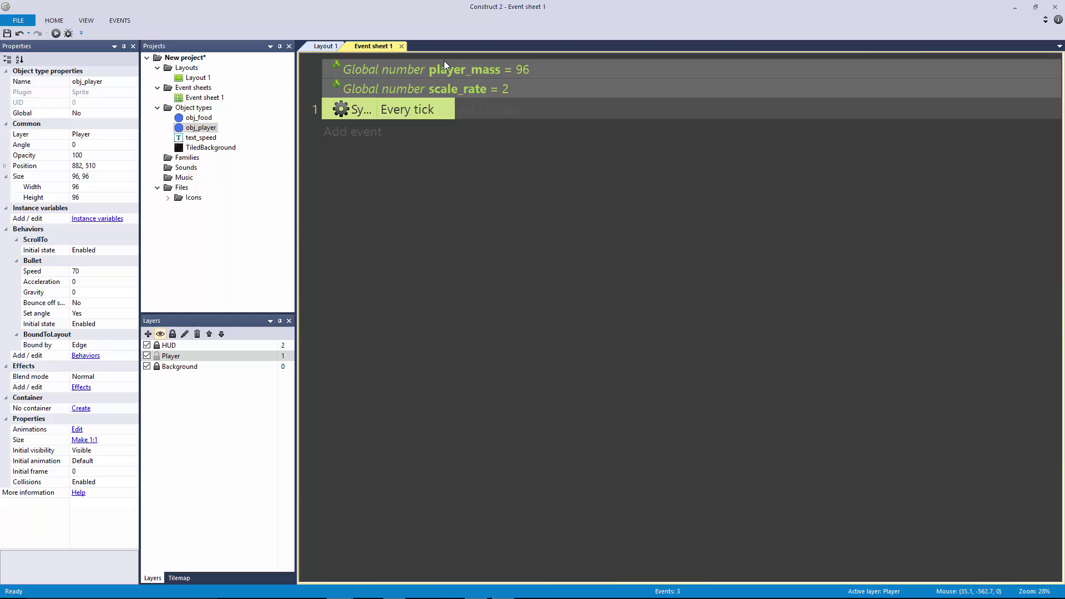
Step: Insert a Mouse object into the project from Layout 1
click(326, 47)
double_click(527, 85)
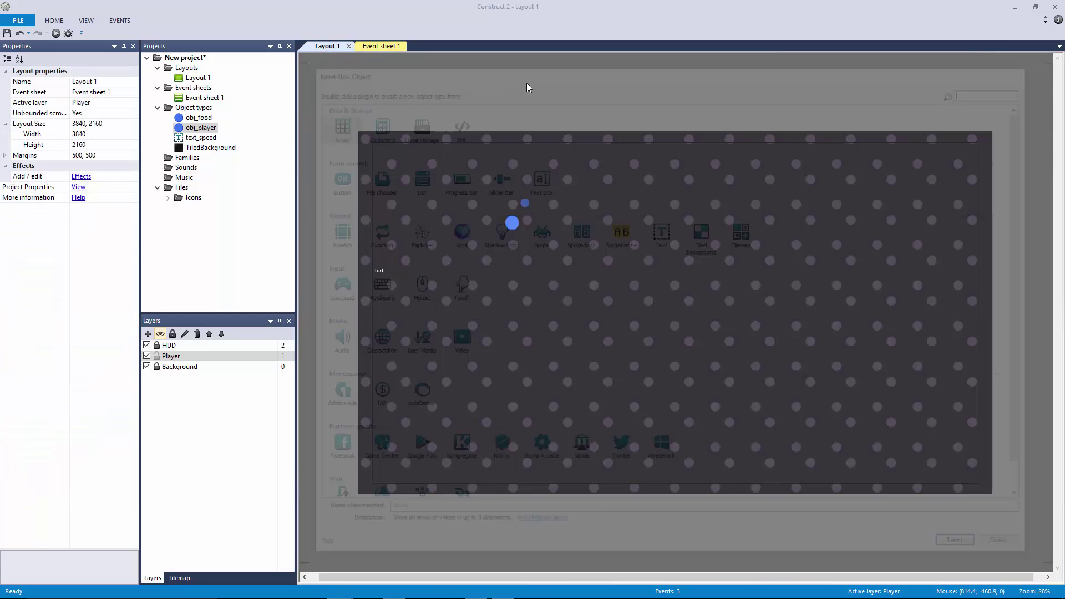
text(mouse)
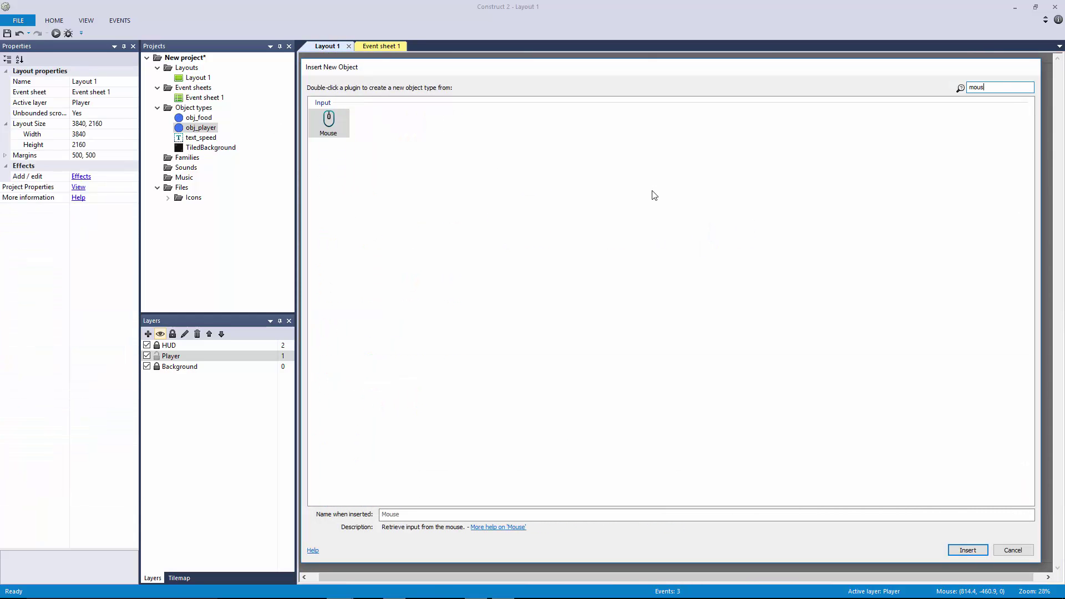
key(Return)
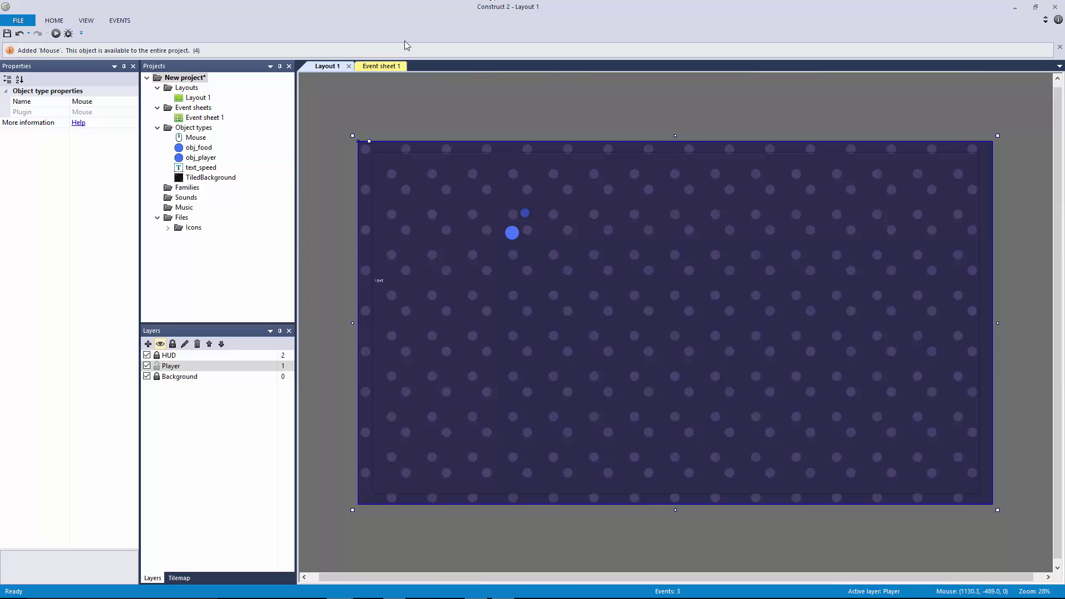
Step: Add an obj_player Set angle toward position action to the Every tick event, with X Mouse.X and Y Mouse.Y
click(379, 66)
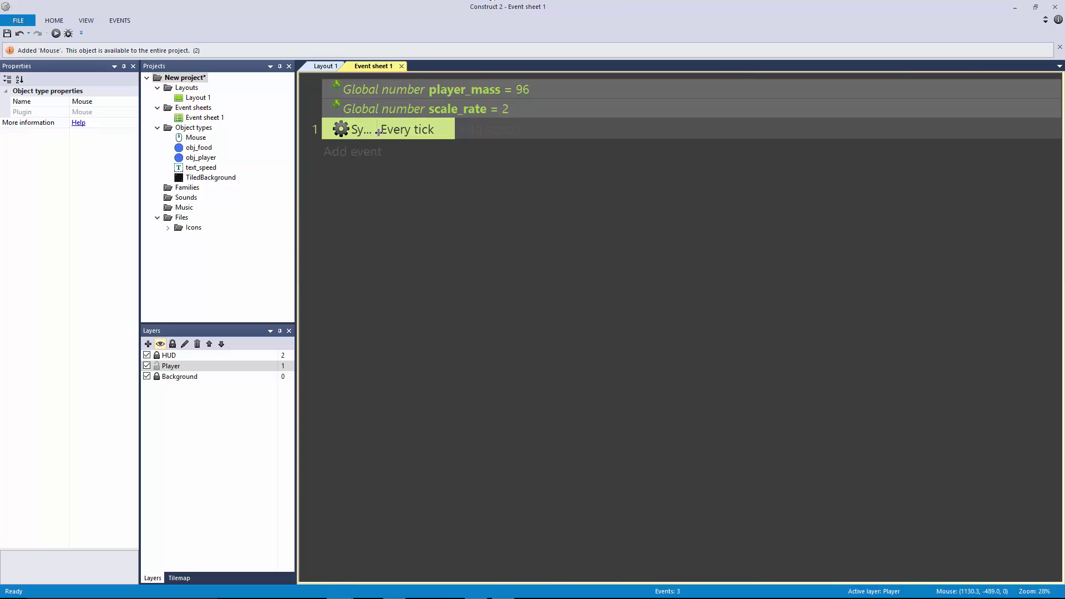
drag(379, 132, 416, 132)
click(481, 129)
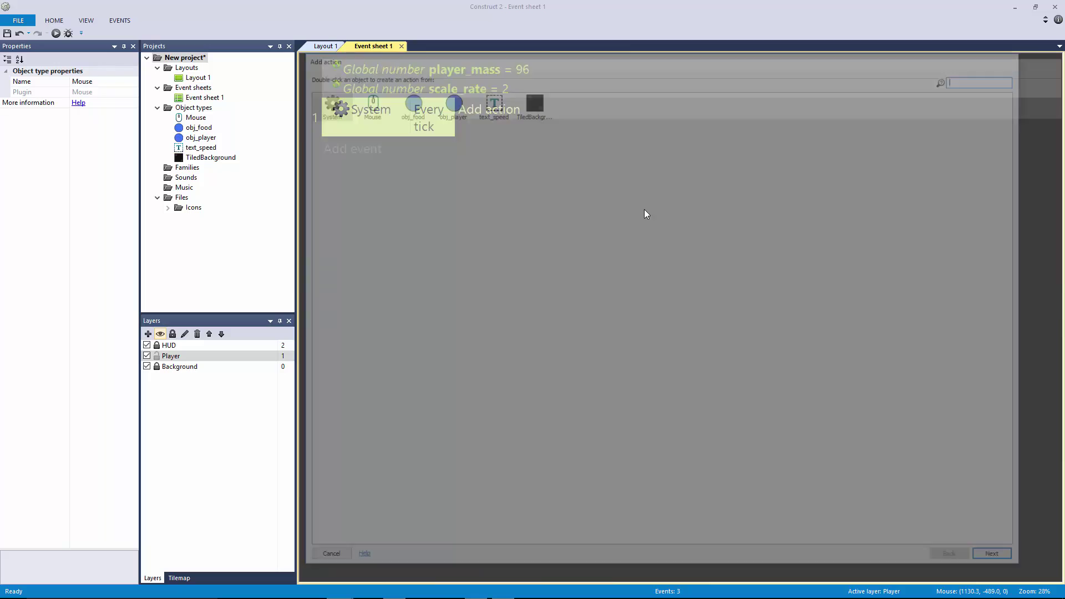
double_click(448, 111)
text(se)
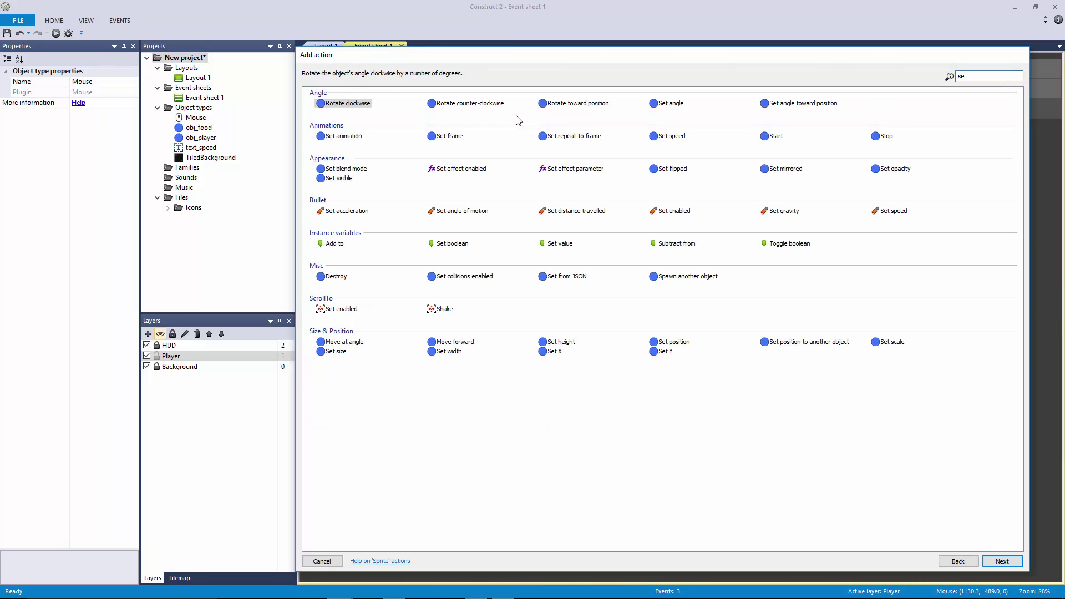
text(t ang)
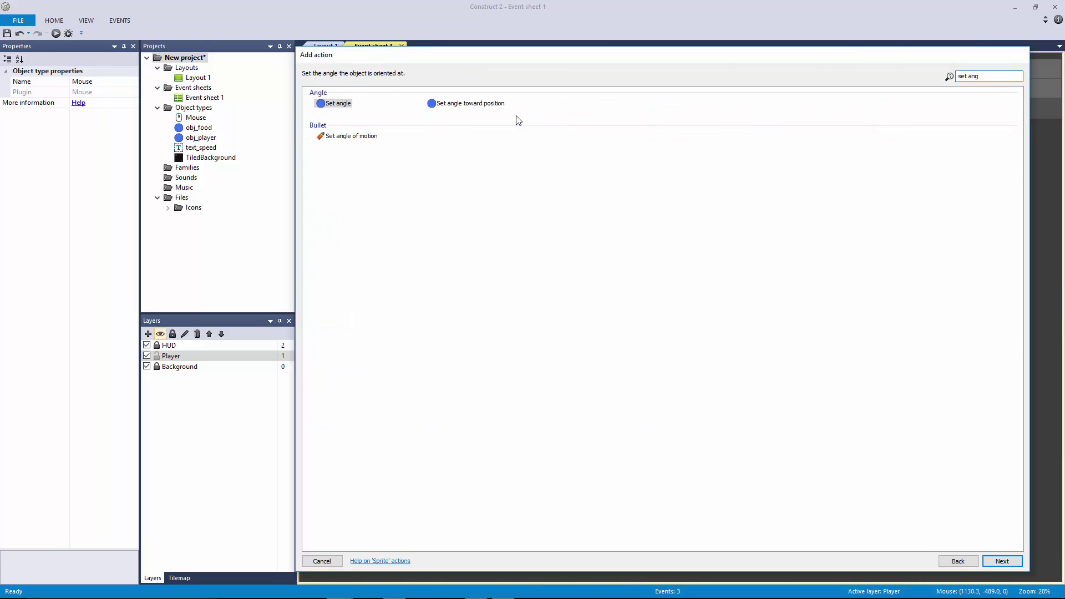
double_click(467, 104)
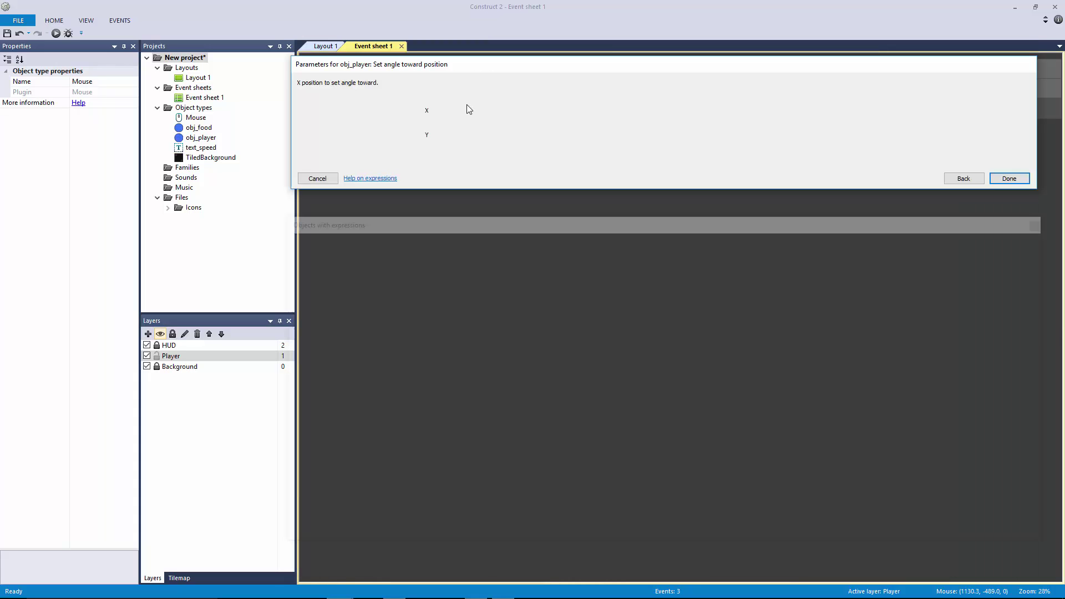
text(Mouse.X)
key(Tab)
text(Mouse.Y)
key(Return)
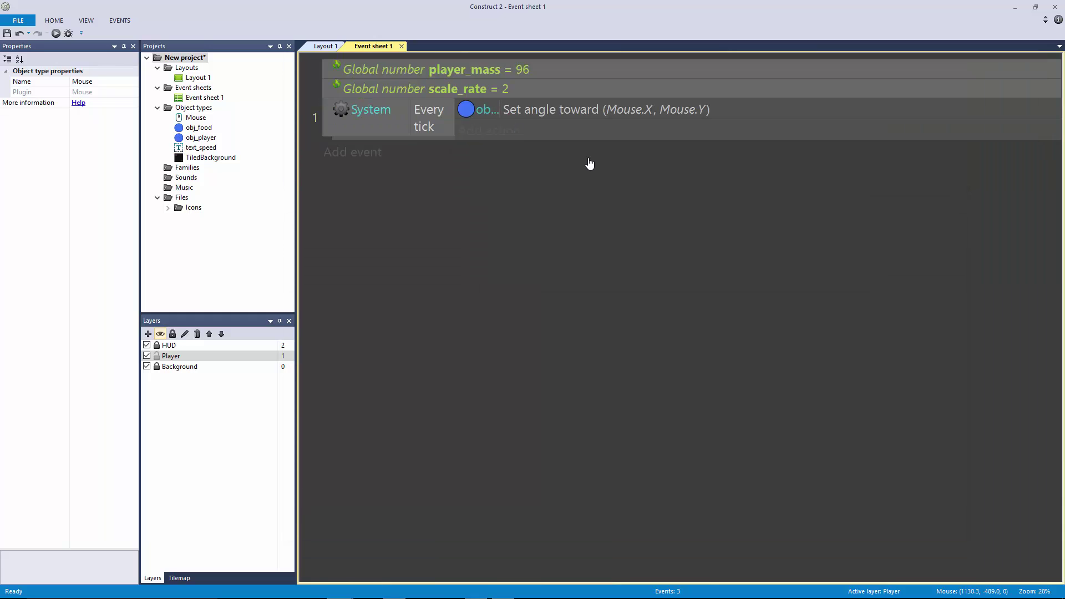
Step: Add an obj_player Set size action to the Every tick event, using player_mass for both width and height
click(438, 73)
click(487, 132)
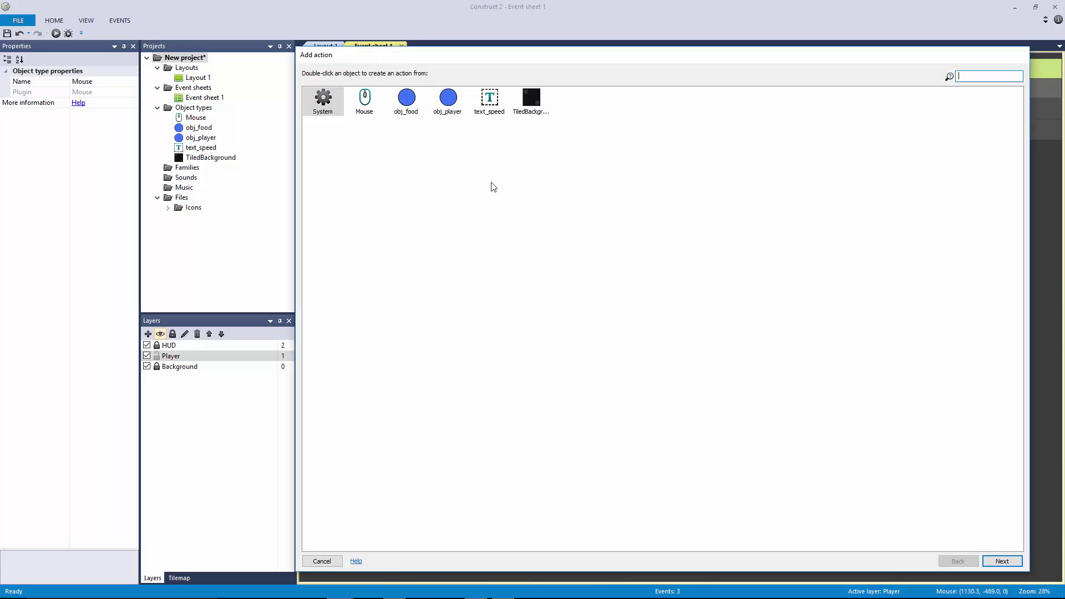
key(Return)
text(set s)
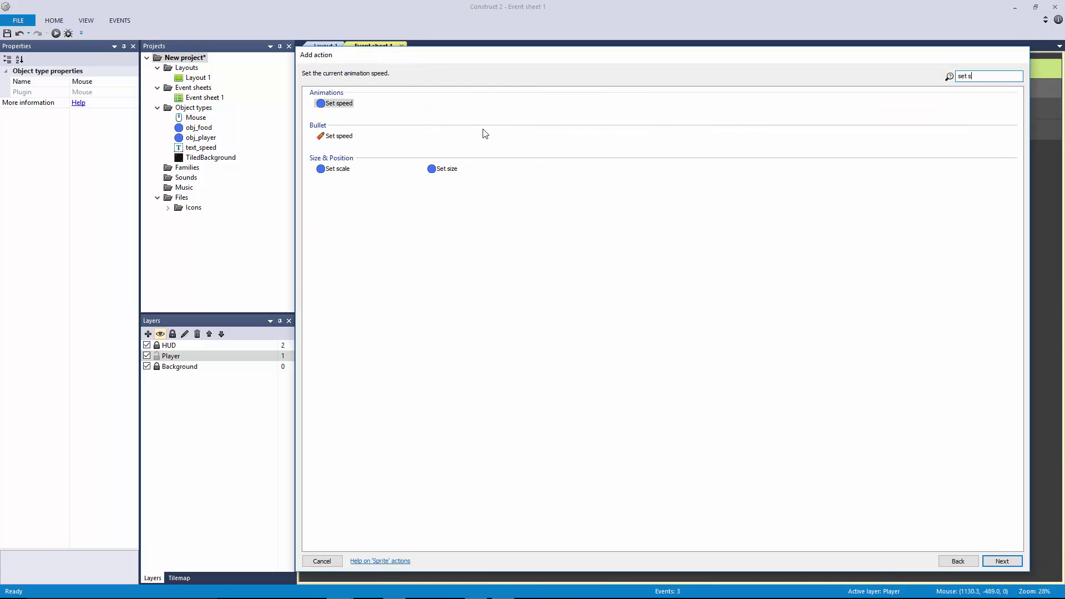
double_click(447, 169)
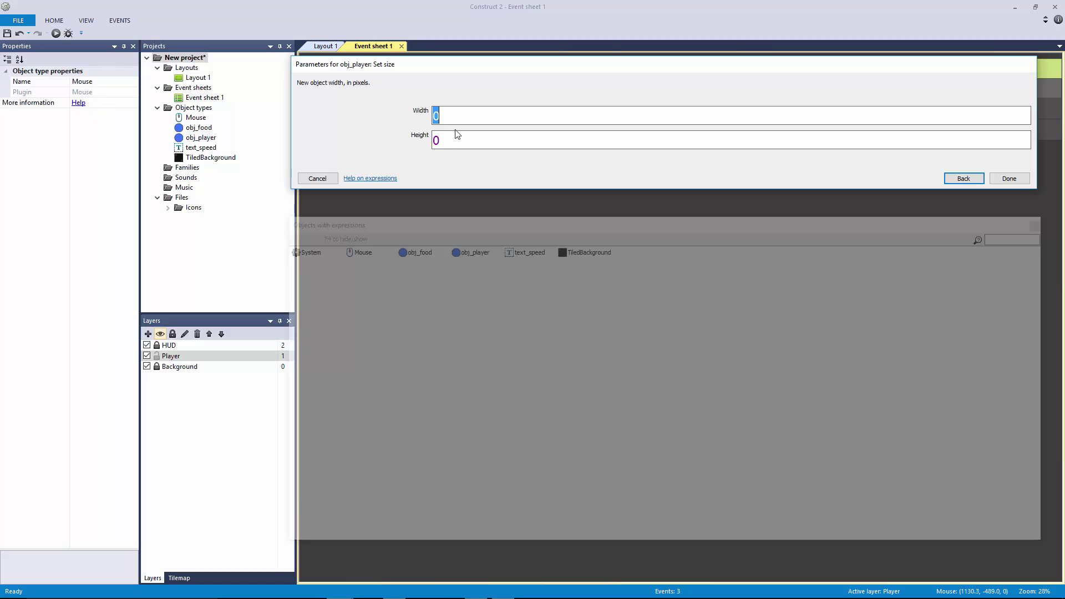
text(pla)
key(Return)
key(Tab)
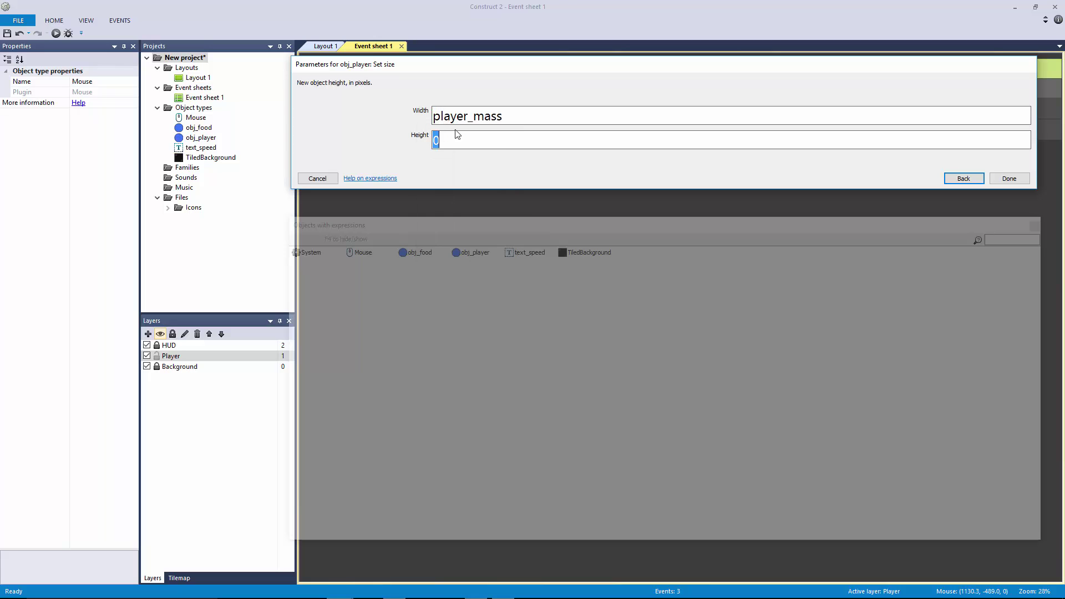
text(player)
key(Return)
key(Return)
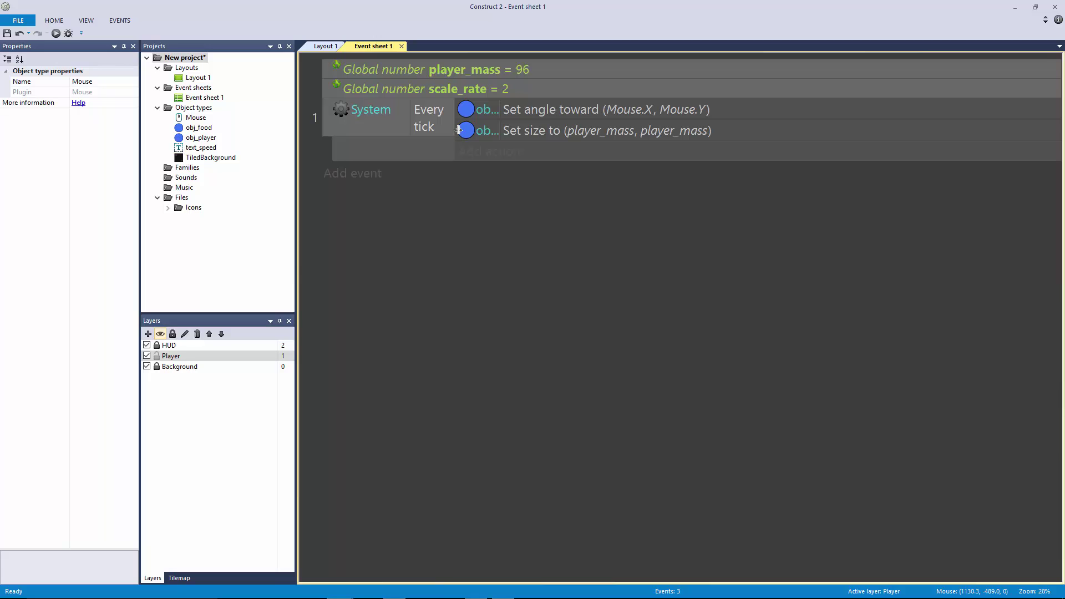
Step: Add a System Set layout scale action to the Every tick event, with the scale set to scale_rate
click(500, 147)
key(Return)
text(set layo)
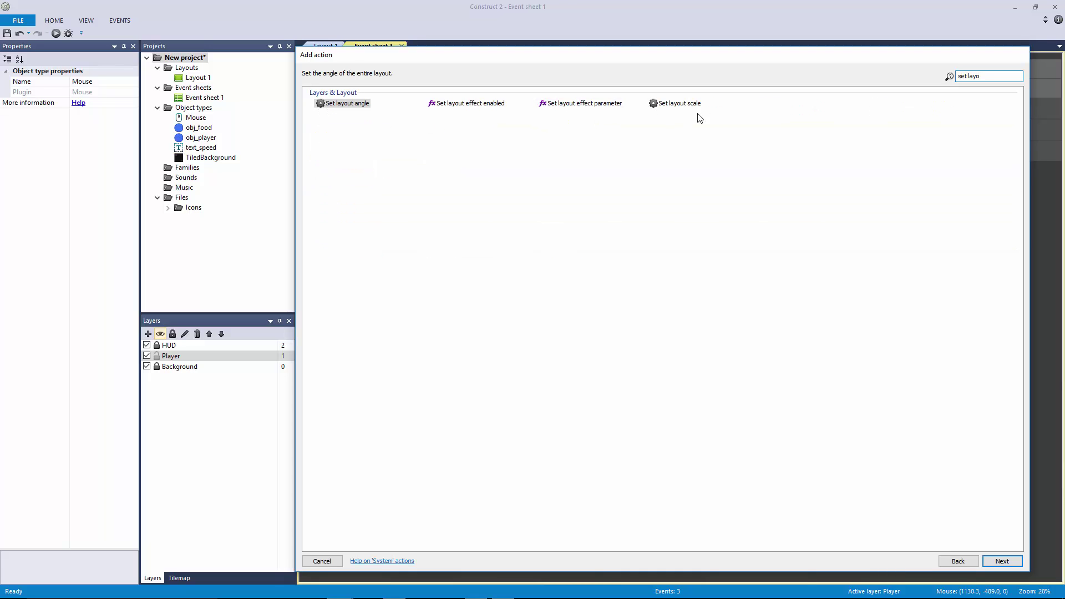
double_click(682, 103)
text(scale_rate)
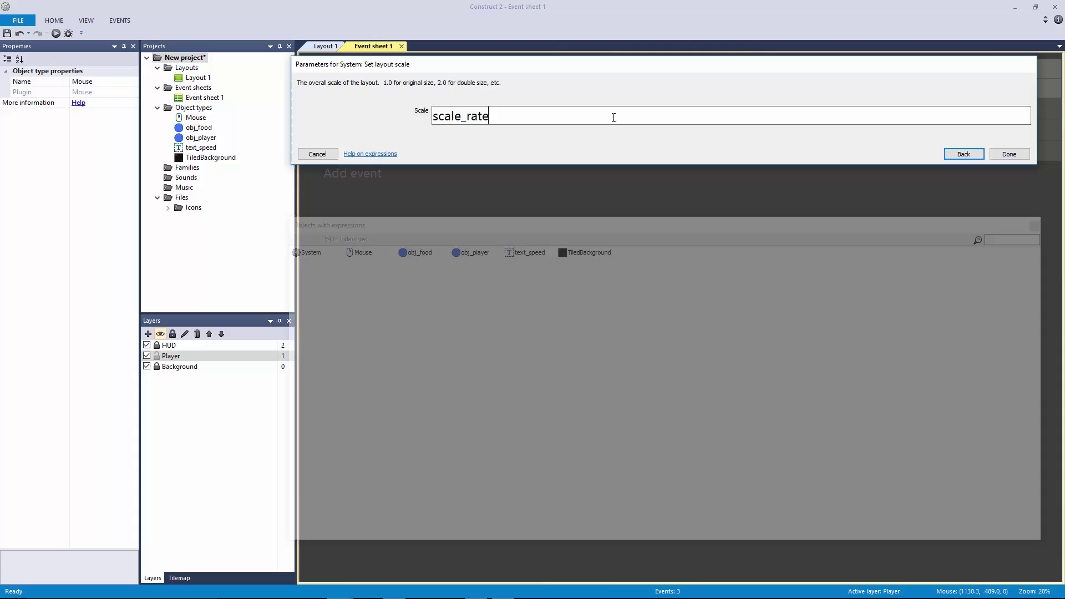
key(Return)
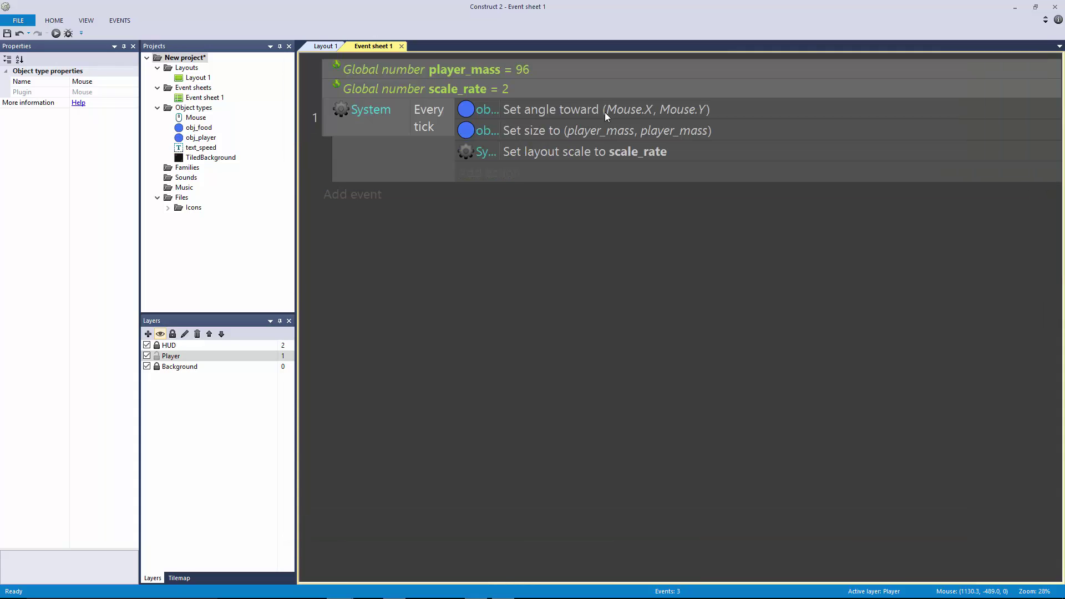
Step: Unlock the HUD layer in Layout 1 and select the text_speed object
click(325, 46)
click(384, 274)
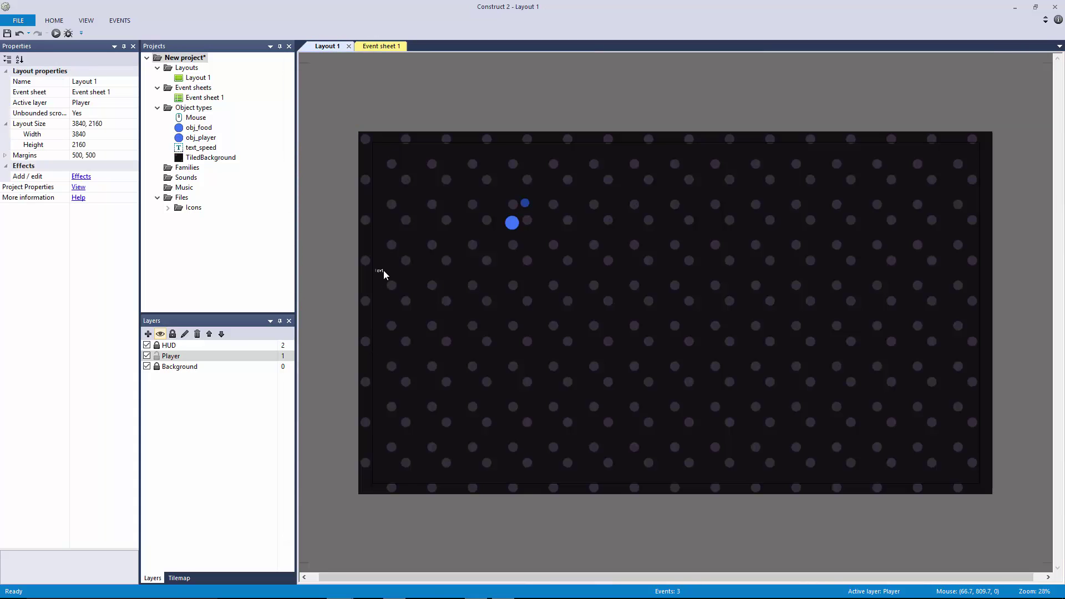
click(156, 345)
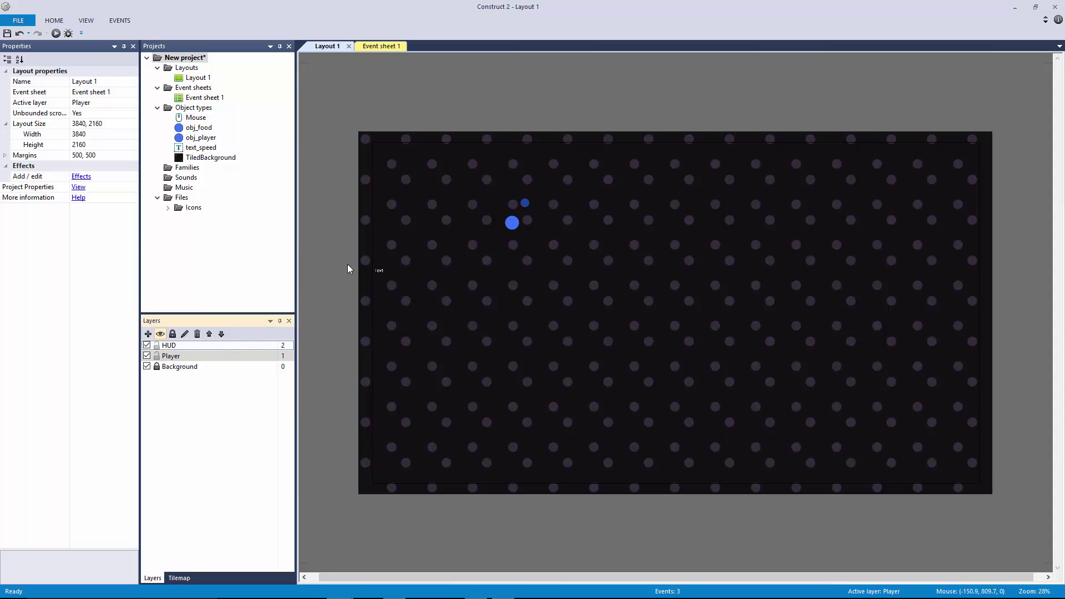
click(382, 272)
Step: Add a text_speed Set text action to the Every tick event in Event sheet 1, with the text obj_player.Bullet.Speed
click(391, 46)
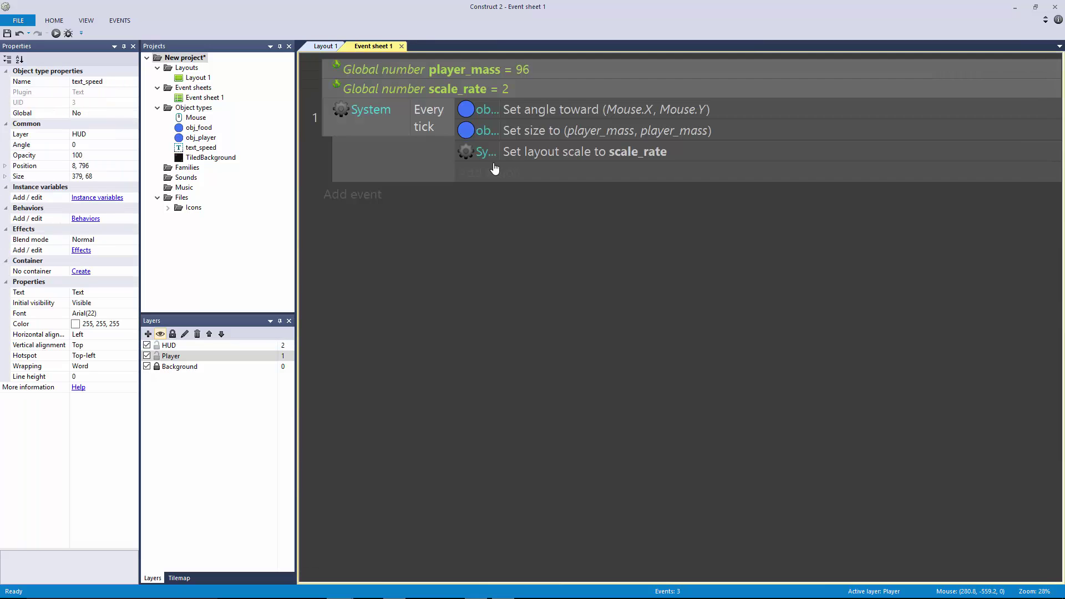
click(482, 172)
double_click(488, 99)
text(set te)
double_click(344, 104)
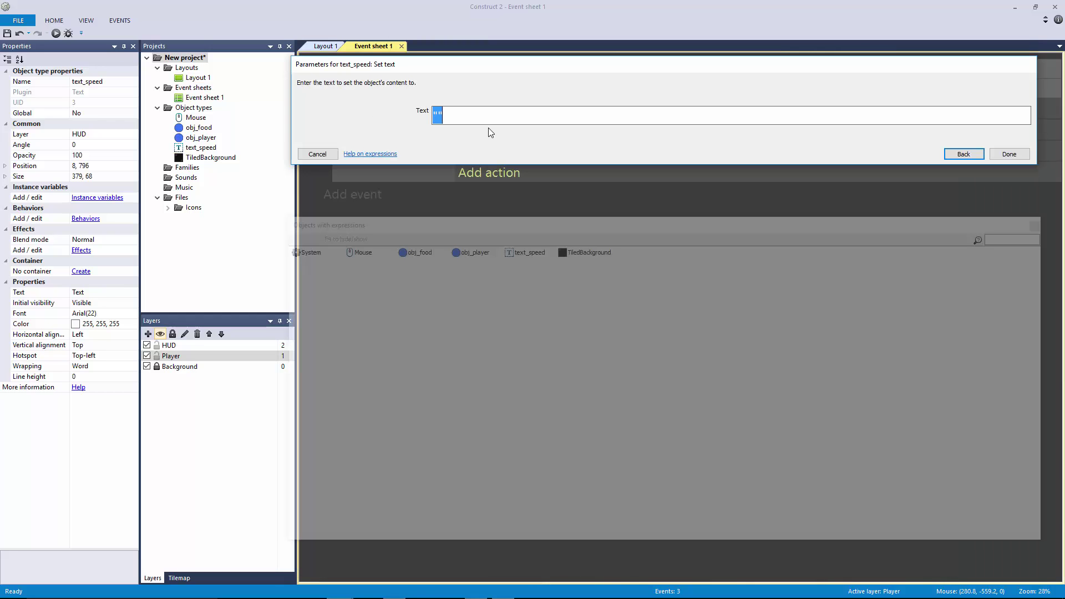
text(b)
key(BackSpace)
text(obj_)
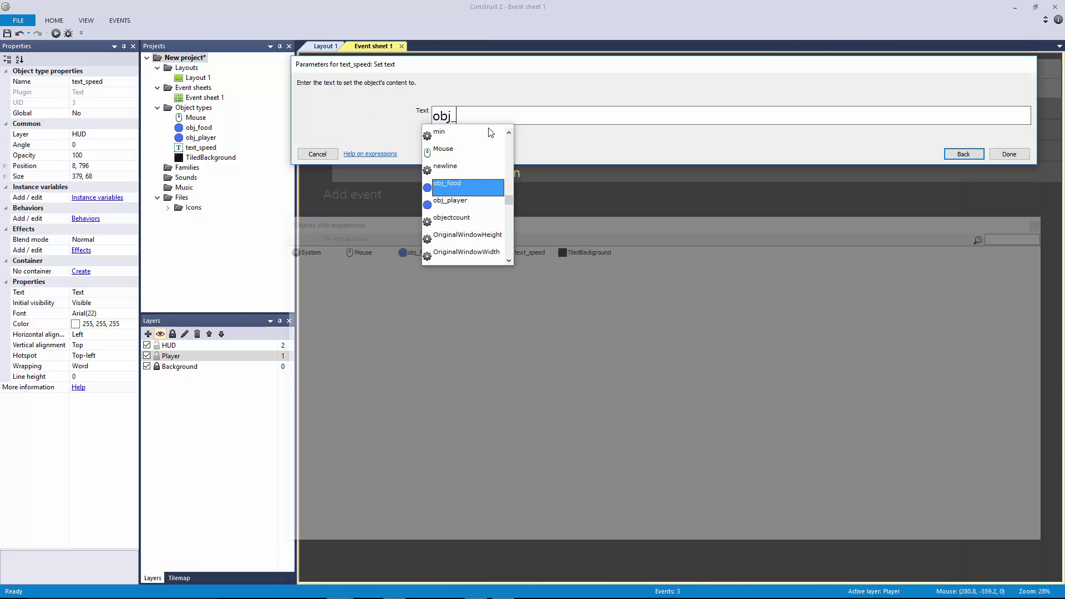
text(player.Bul)
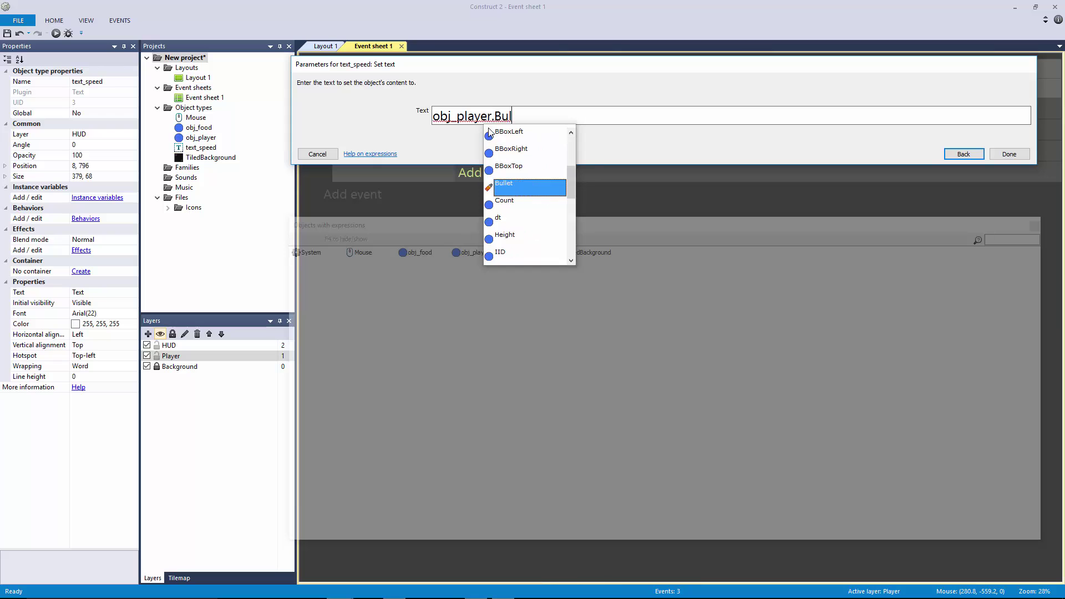
text(let.Speed)
key(Return)
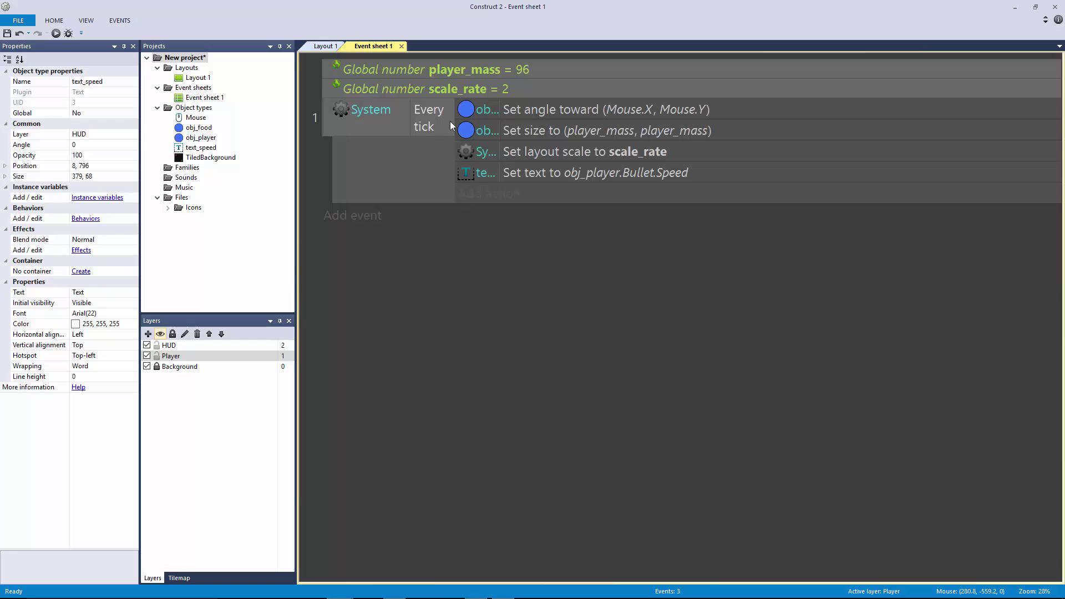
Step: Widen the object-name column of the Every tick event's actions
click(546, 111)
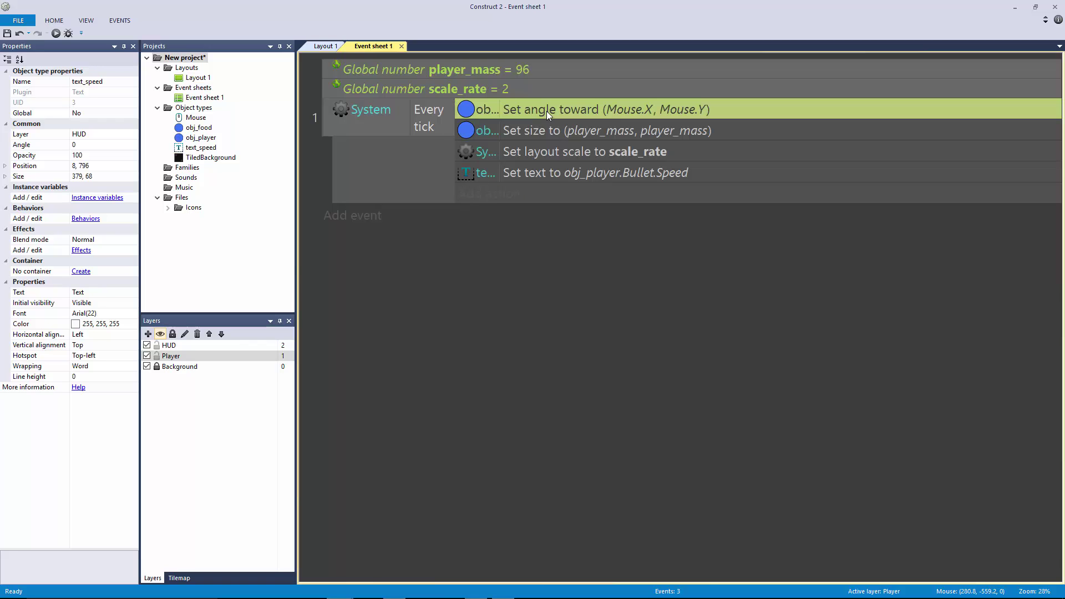
click(596, 265)
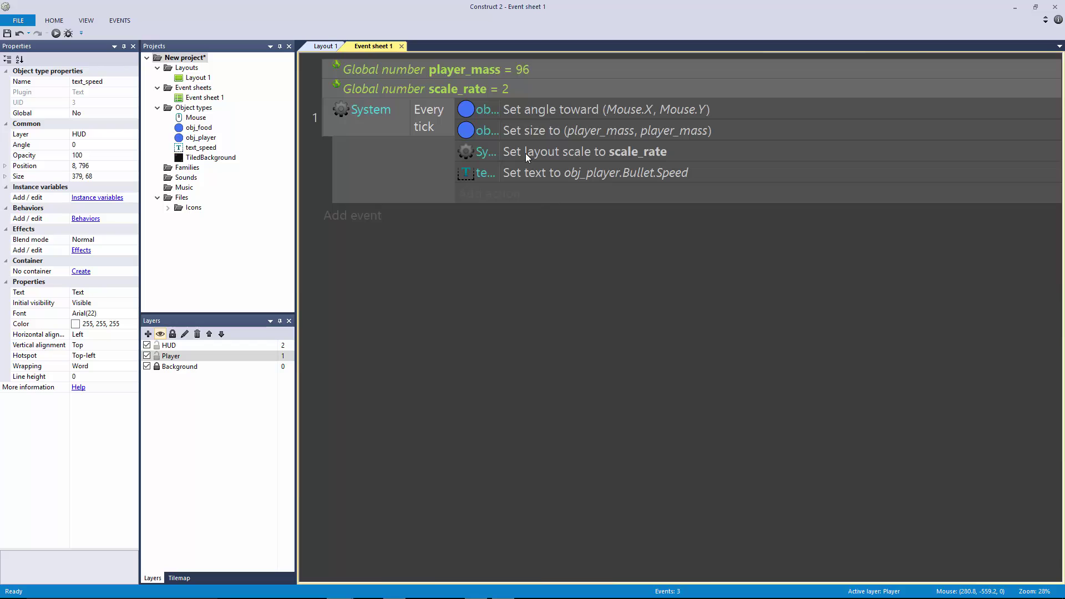
drag(520, 132, 562, 132)
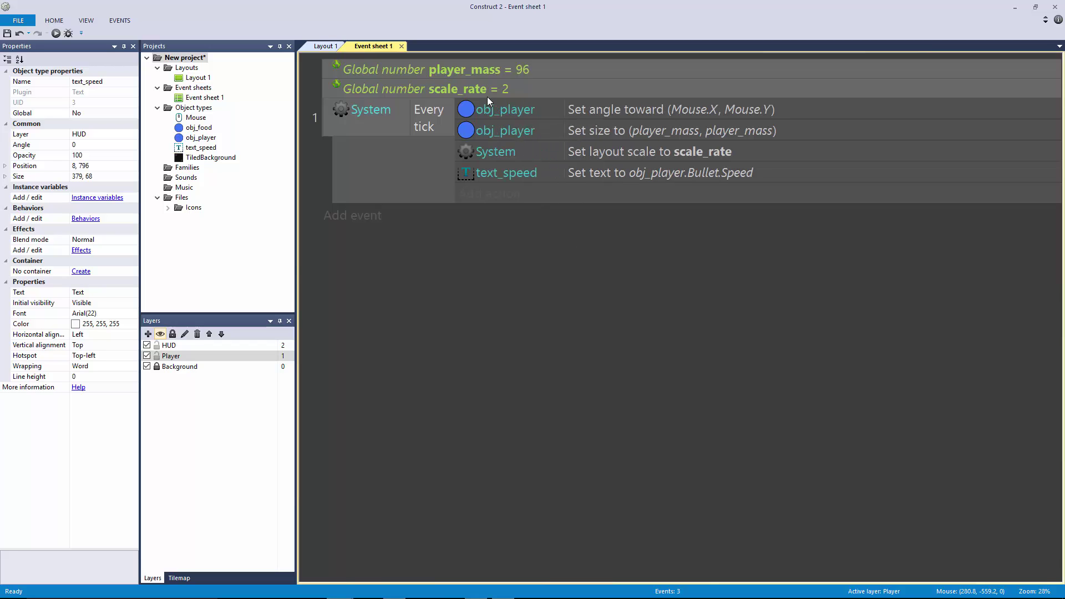
Step: Review the player_mass variable and the obj_player actions, and inspect obj_player's size and Bullet properties in Layout 1
click(537, 70)
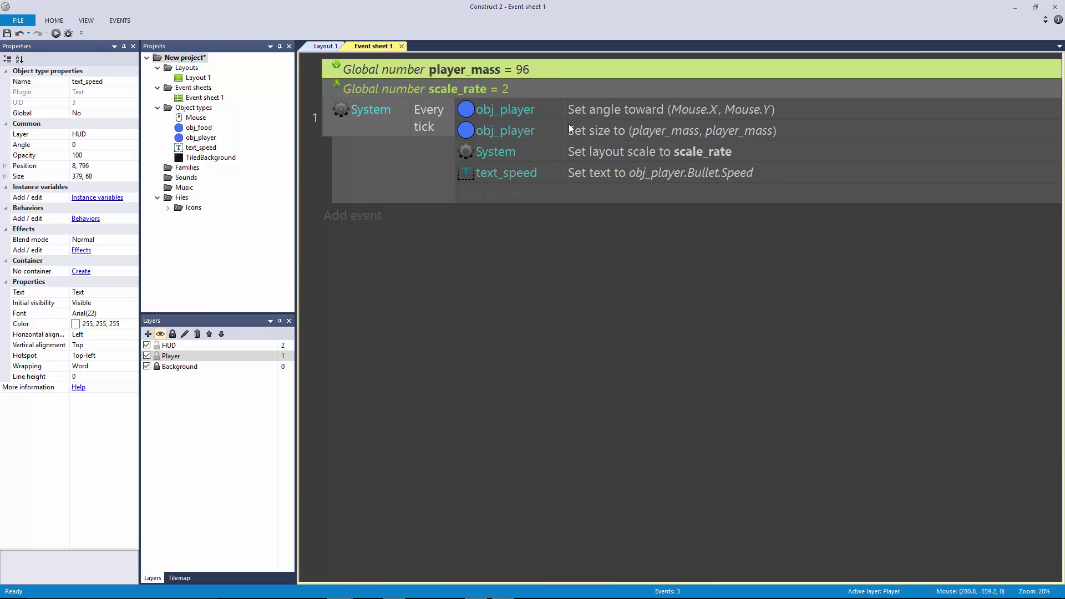
click(545, 132)
click(458, 71)
click(530, 112)
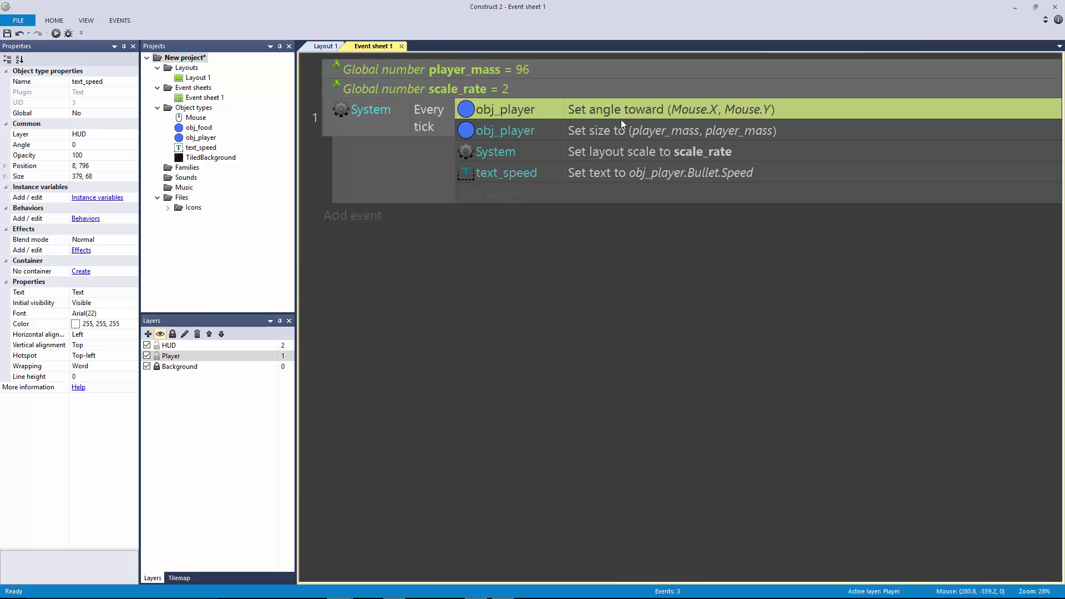
click(319, 46)
click(510, 226)
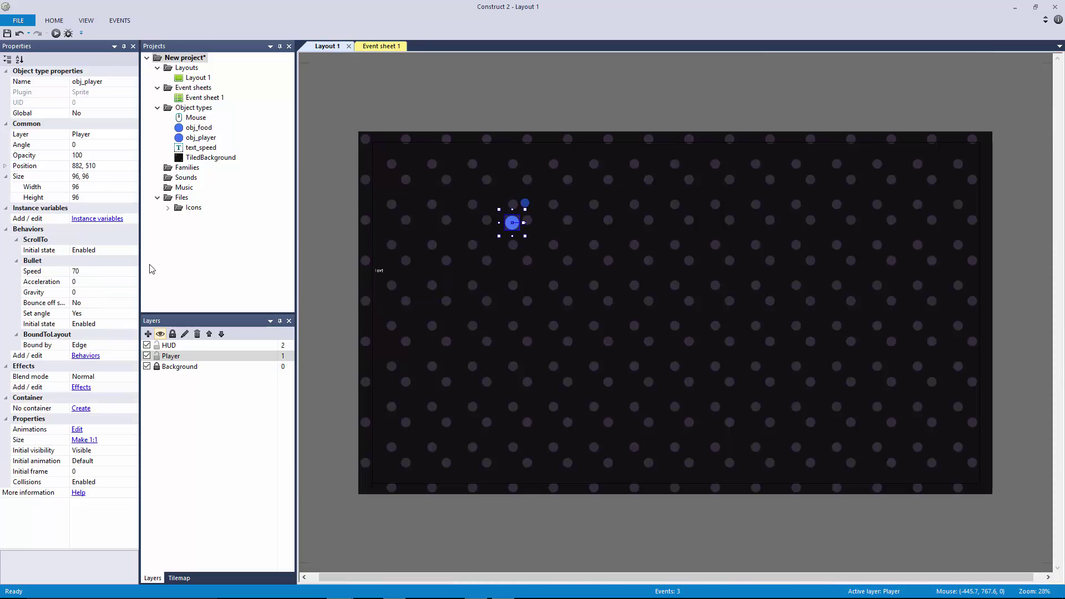
click(415, 89)
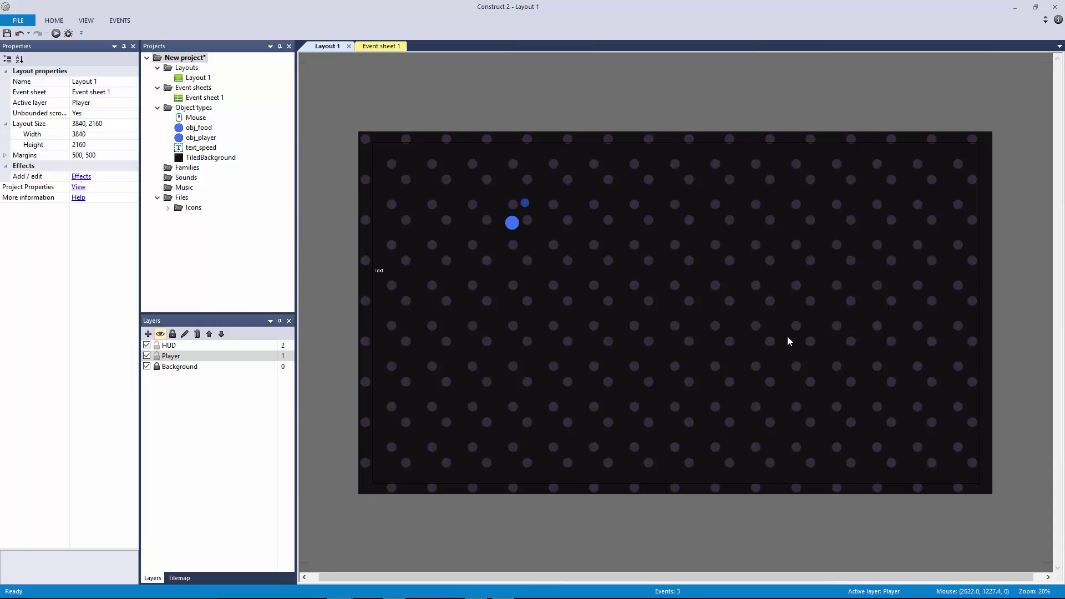
Step: Set the preview browser to NW.js in the project's configuration settings
click(79, 188)
click(40, 232)
click(133, 229)
click(87, 290)
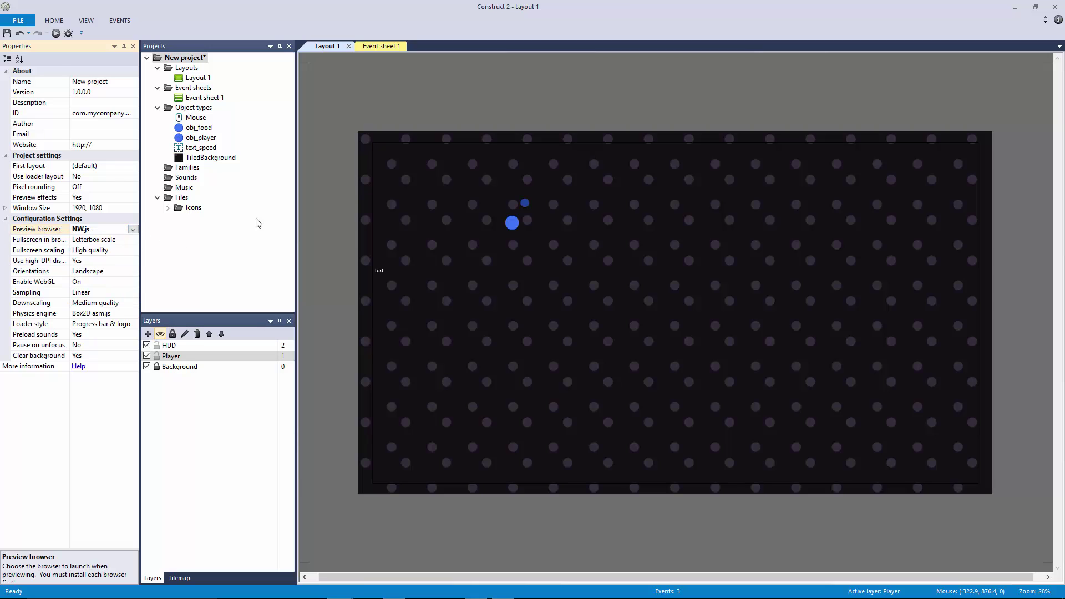
click(406, 105)
Step: Run a preview of the game from Event sheet 1 to test the player's movement, and close it
click(383, 47)
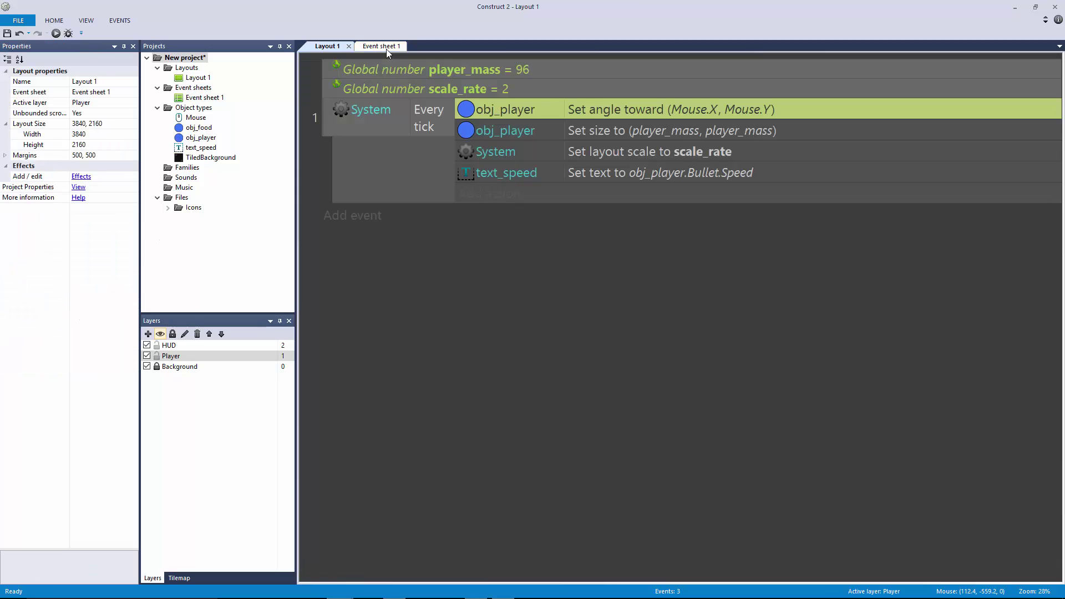
click(495, 324)
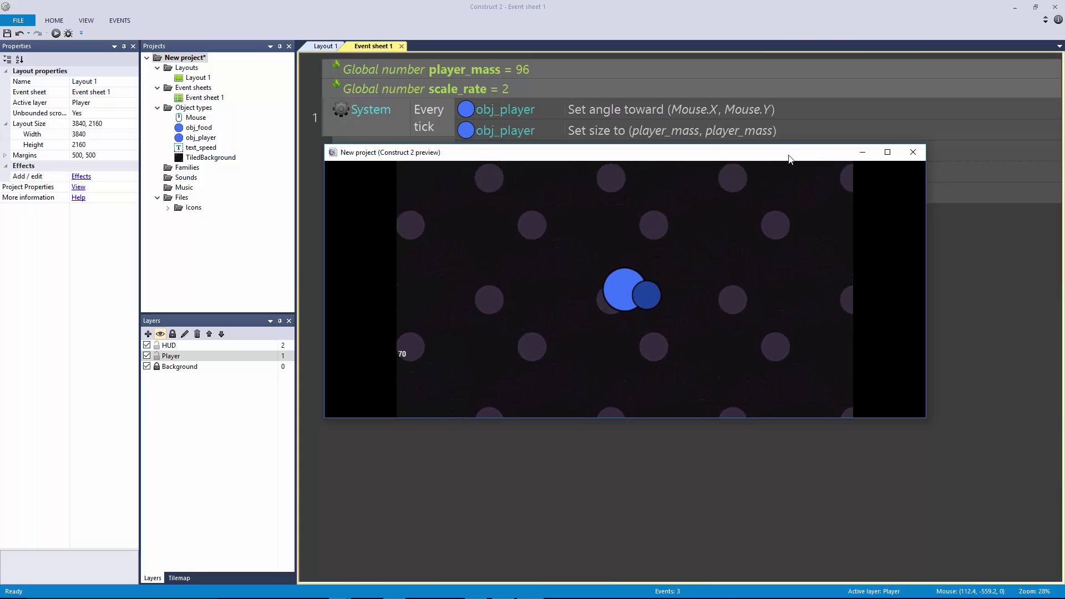
key(alt+F4)
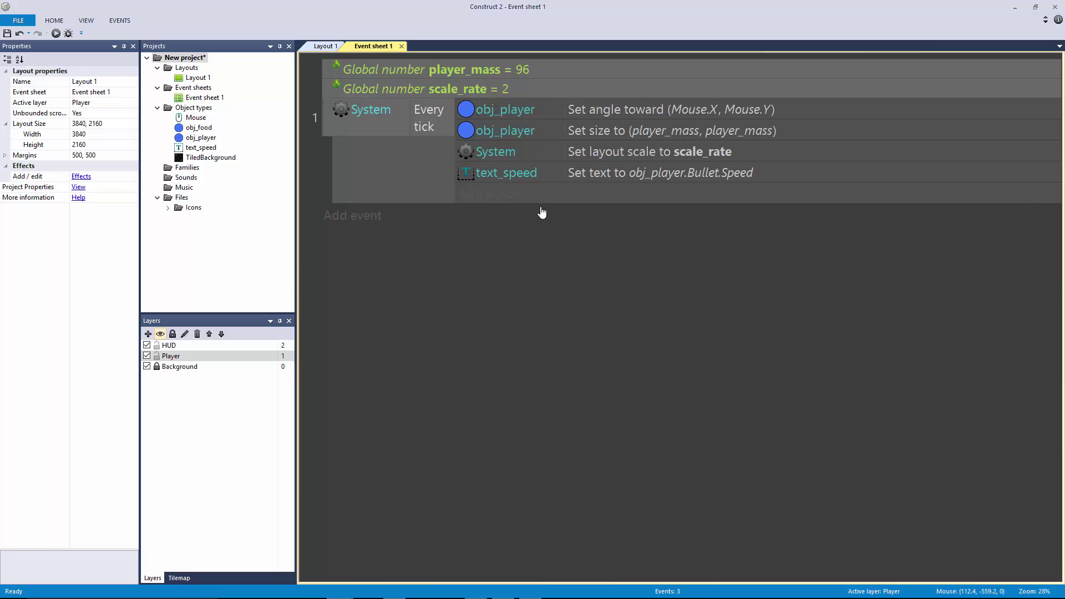
Step: Unlock the Background layer in Layout 1 and set its Transparent property to No
click(321, 46)
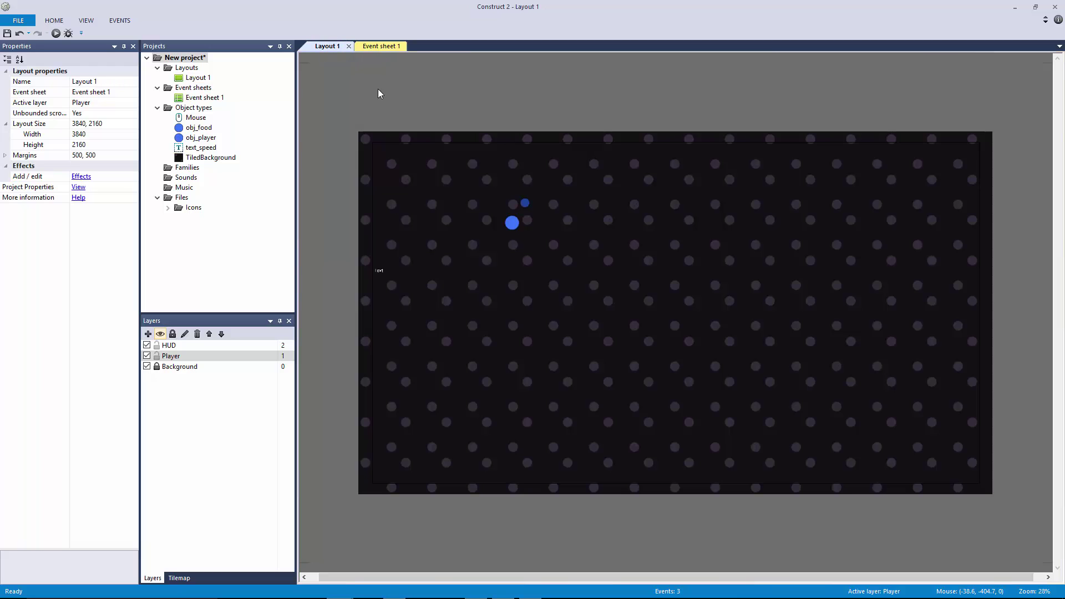
click(239, 366)
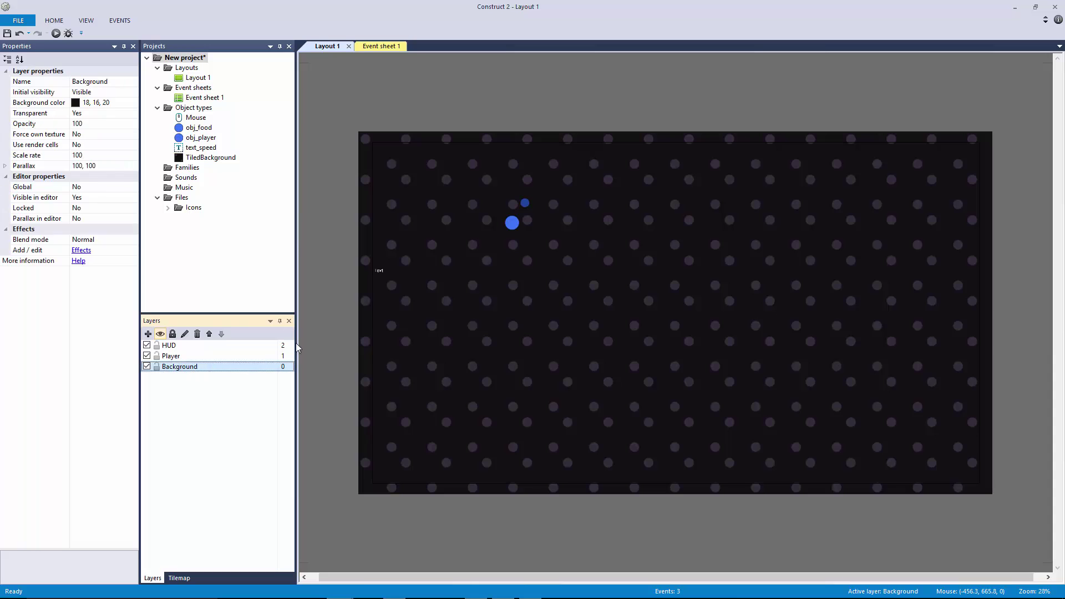
click(58, 114)
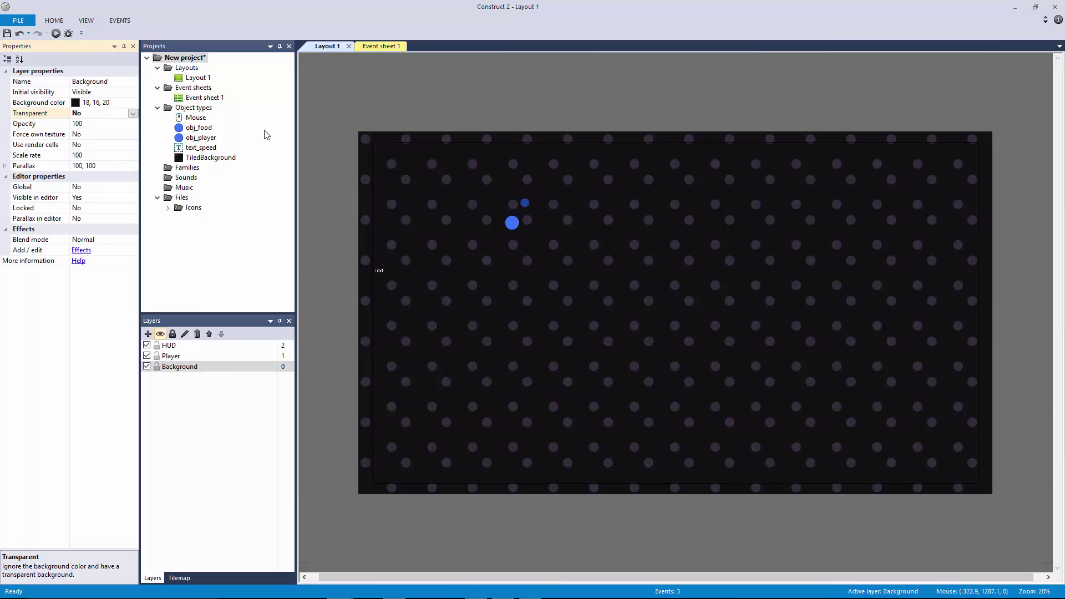
Step: Run a preview of Layout 1 to test the opaque background while the player moves, and close it
click(798, 98)
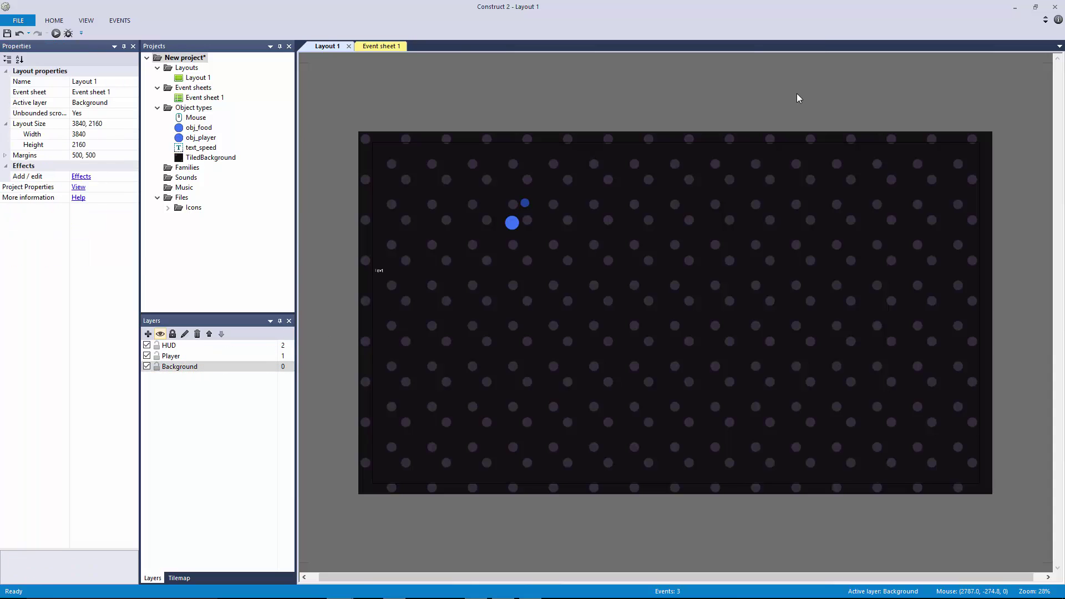
click(58, 39)
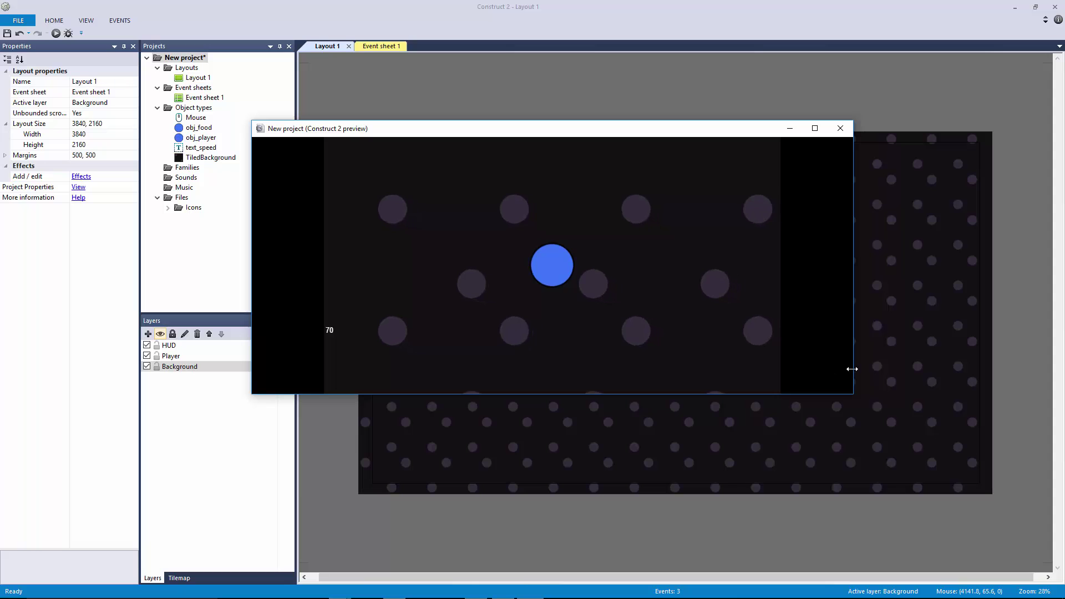
click(838, 128)
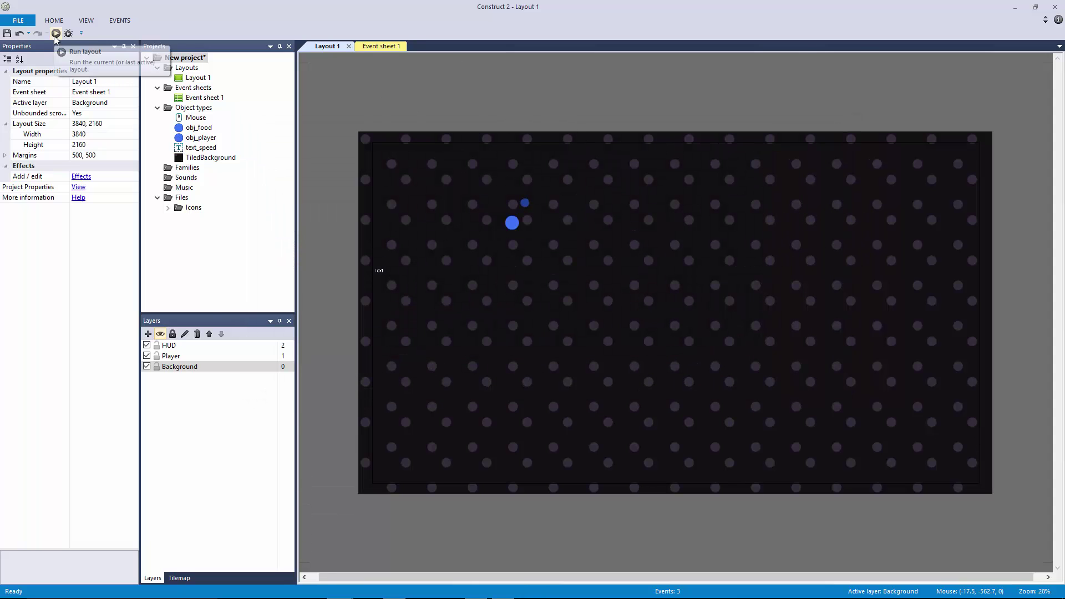
Step: Add a System event to Event sheet 1 that runs every 0.5 seconds
click(377, 47)
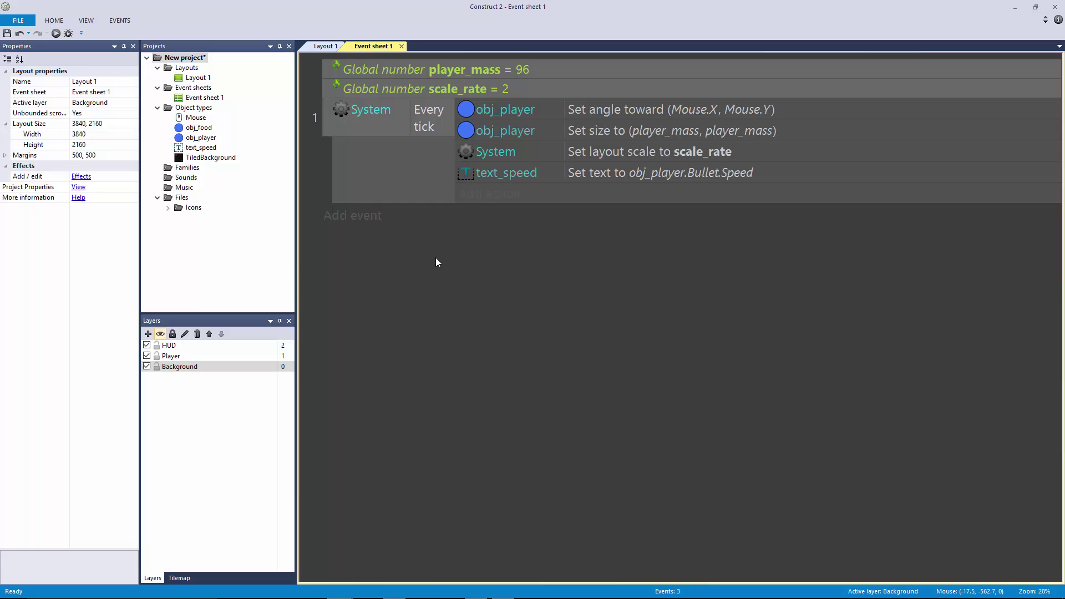
click(367, 217)
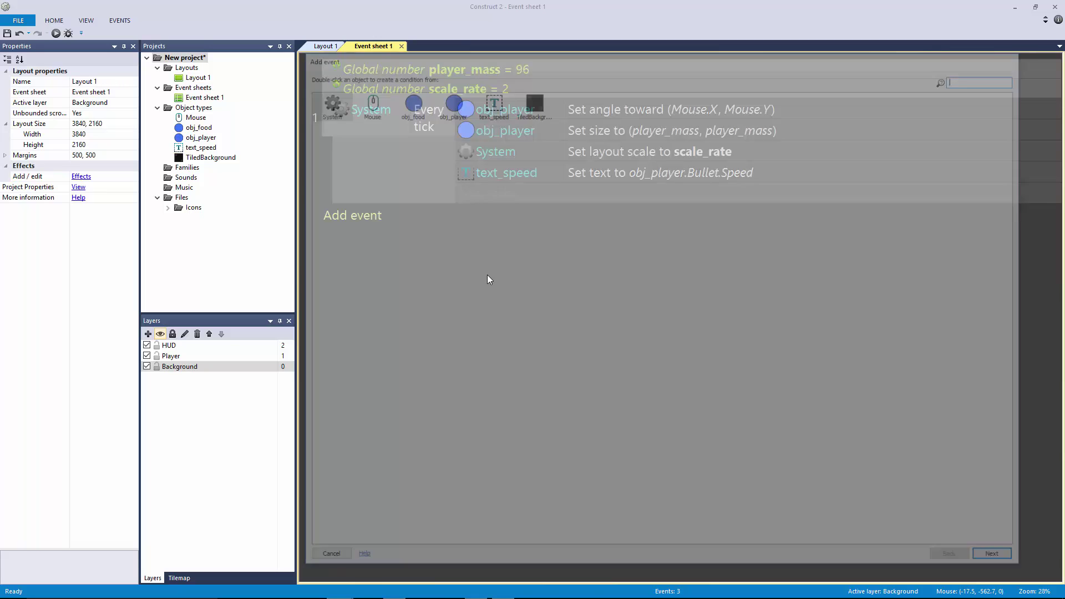
double_click(333, 108)
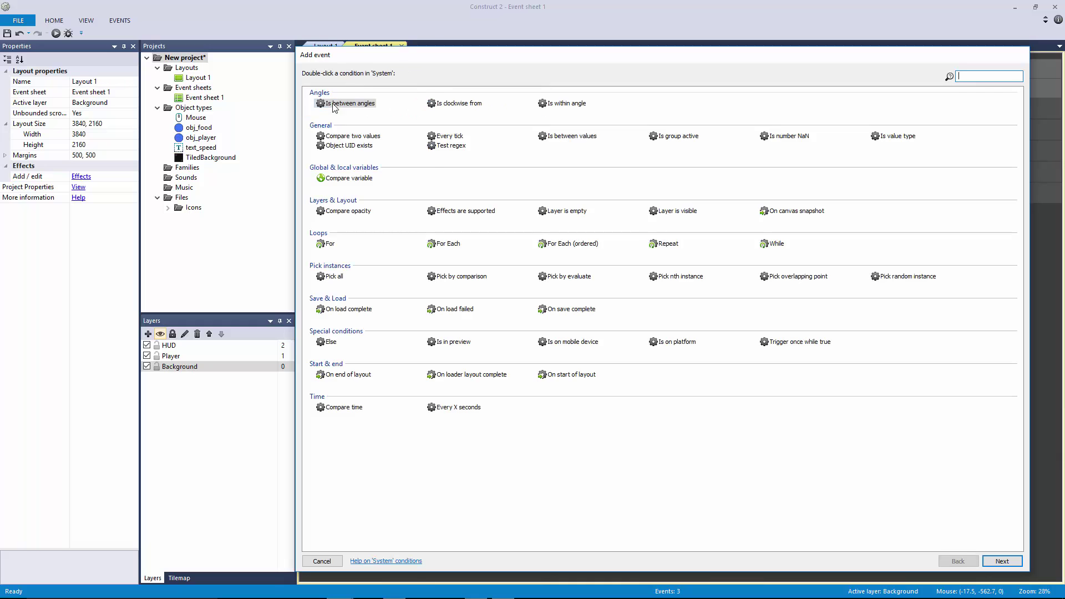
text(ever)
click(356, 140)
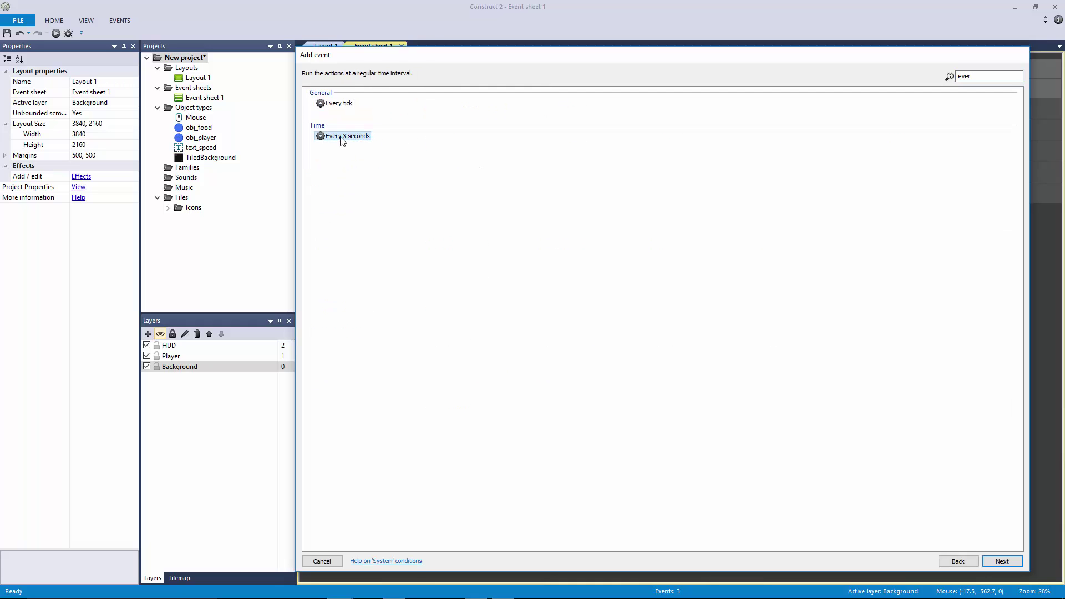
double_click(342, 136)
text(0.5)
key(Return)
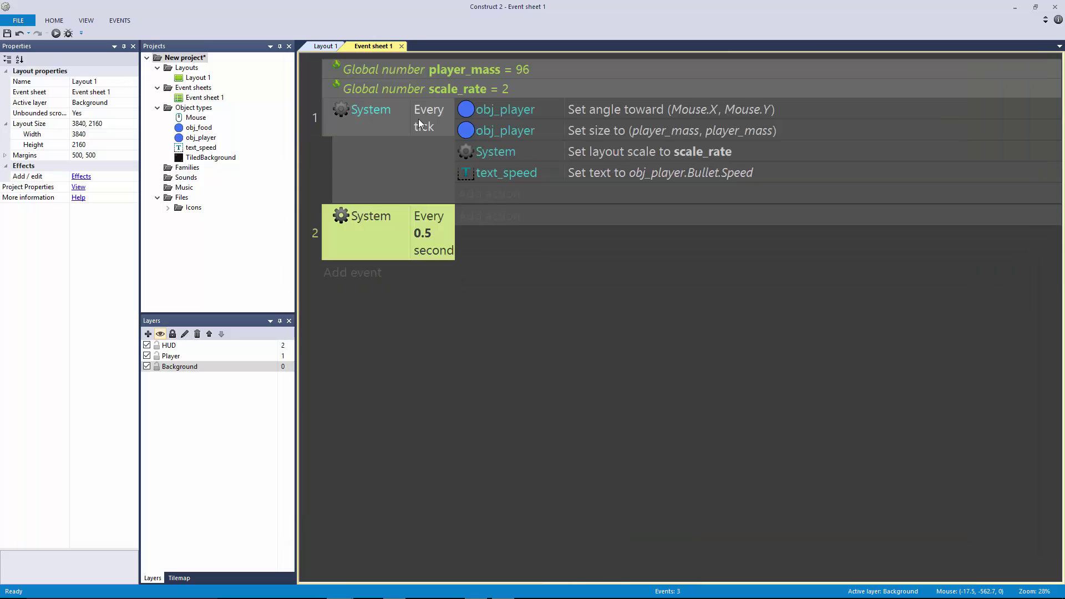
Step: Add an obj_player Is on-screen condition to the 0.5-second event
key(c)
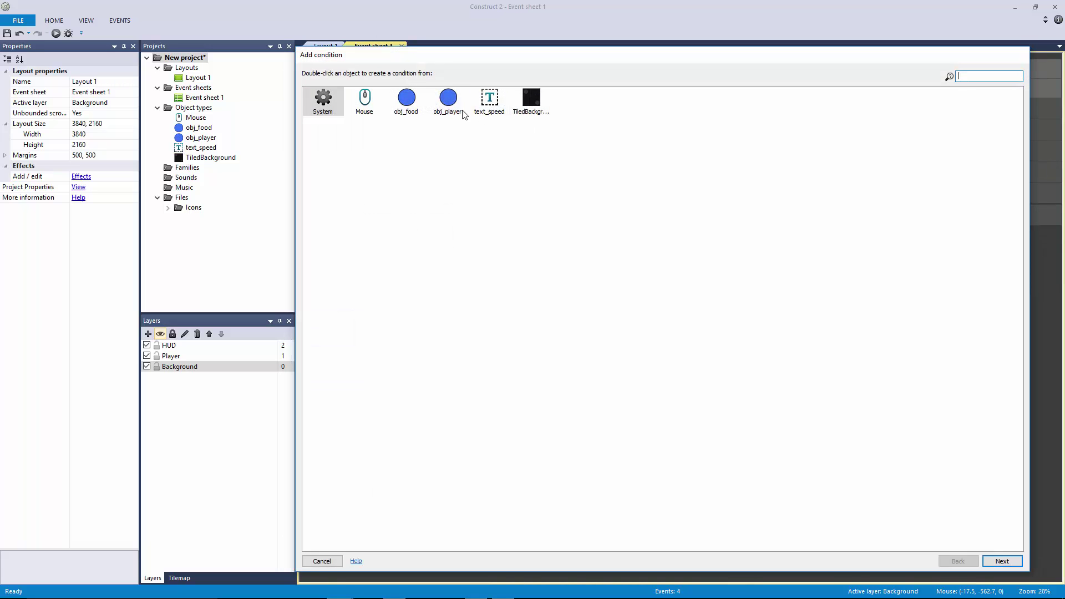
double_click(448, 99)
text(scre)
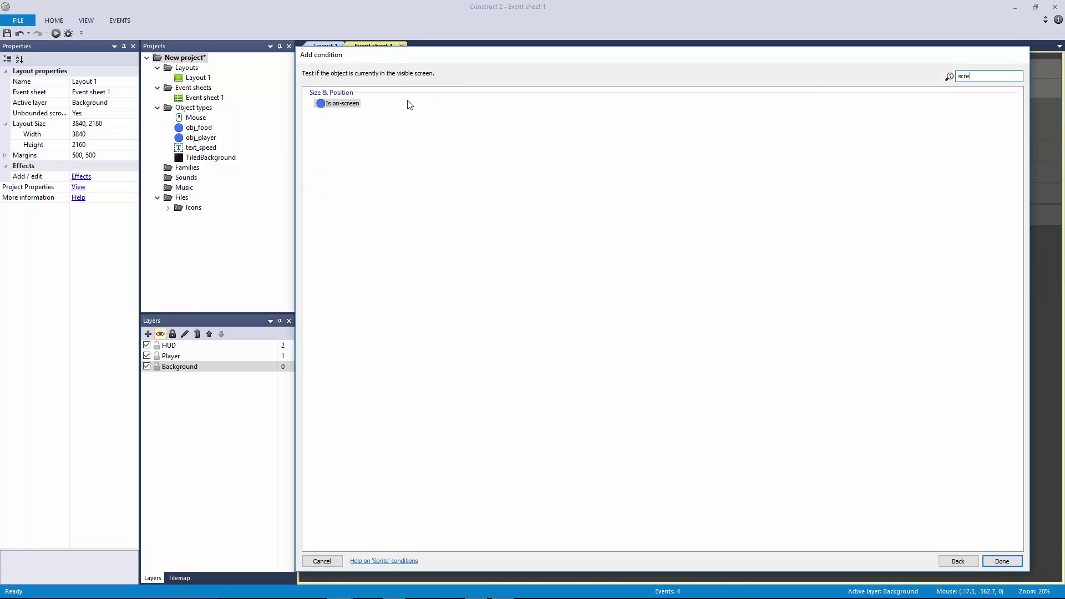
double_click(345, 104)
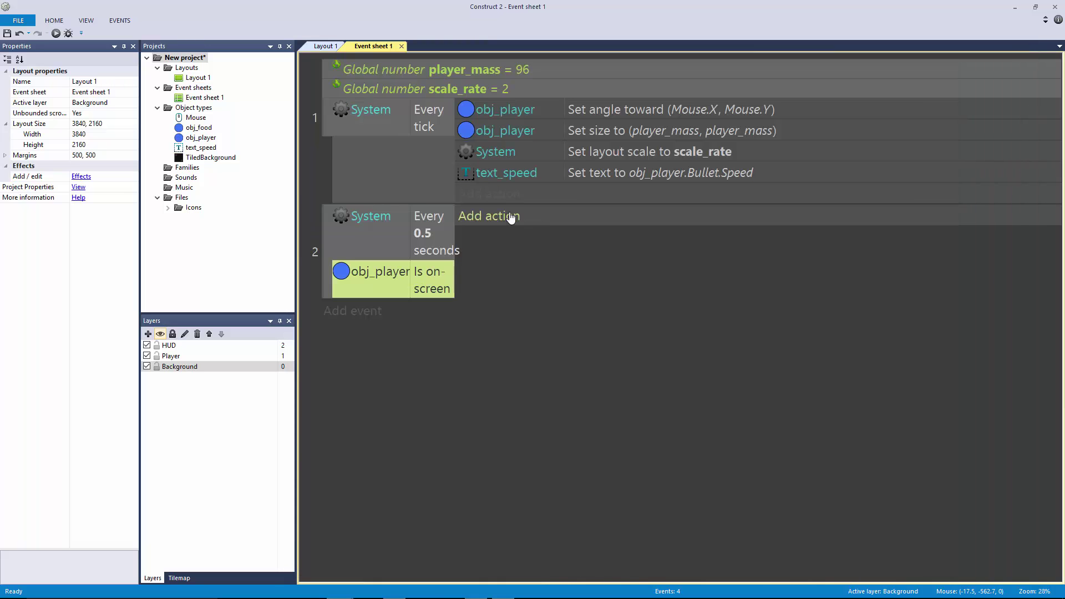
Step: Add a System Create object action to the 0.5-second event and choose obj_food as the object to create
click(529, 218)
double_click(325, 103)
text(create)
double_click(335, 105)
click(486, 114)
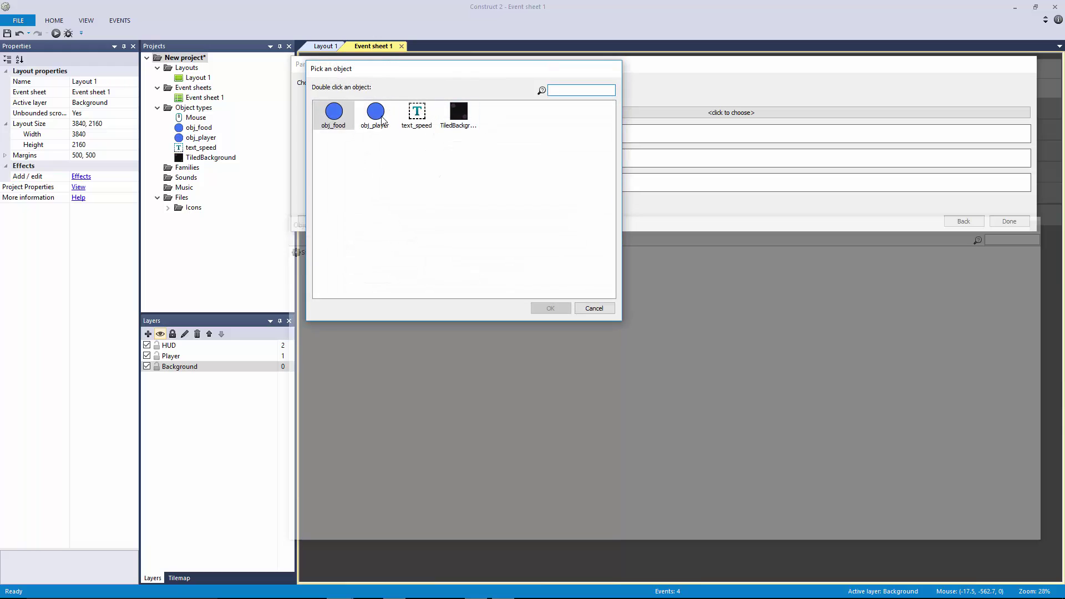
double_click(335, 114)
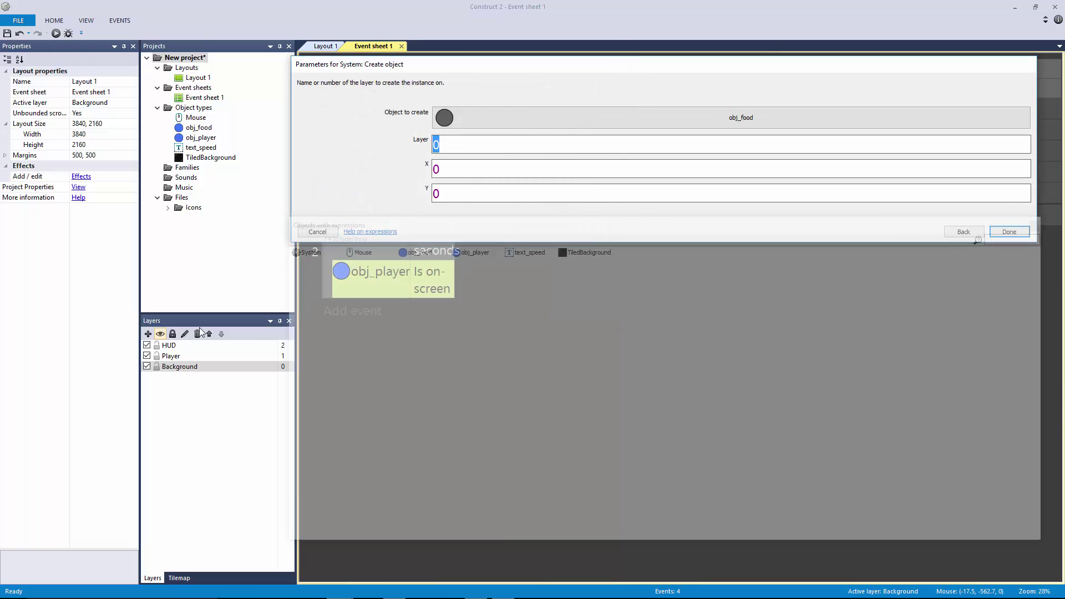
Step: Set the Create object action's layer to 1, X to 1920 and Y to 1080, and save the action
text("1)
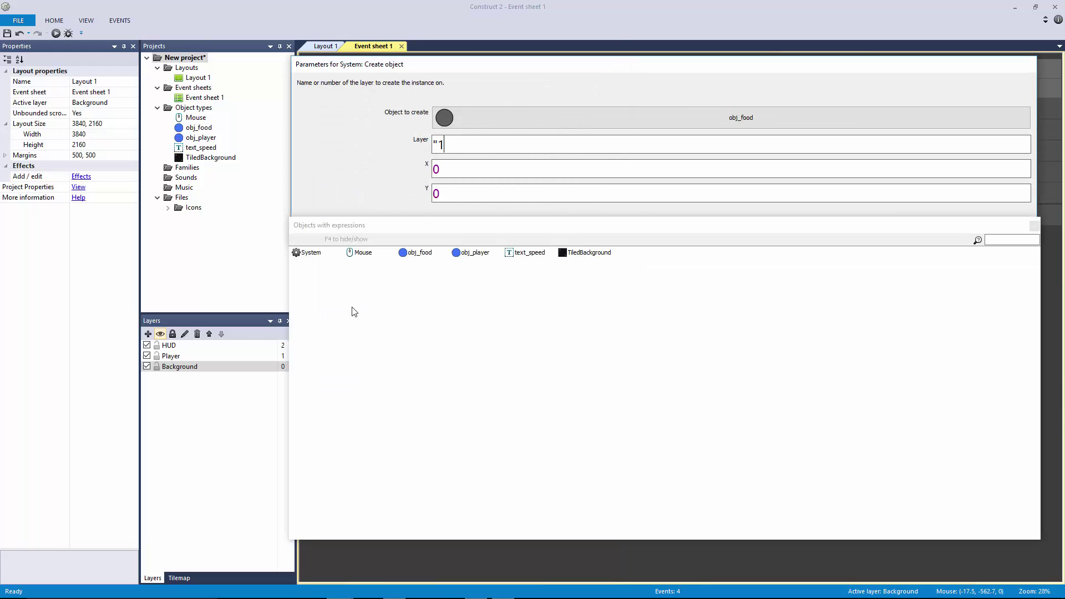
key(Tab)
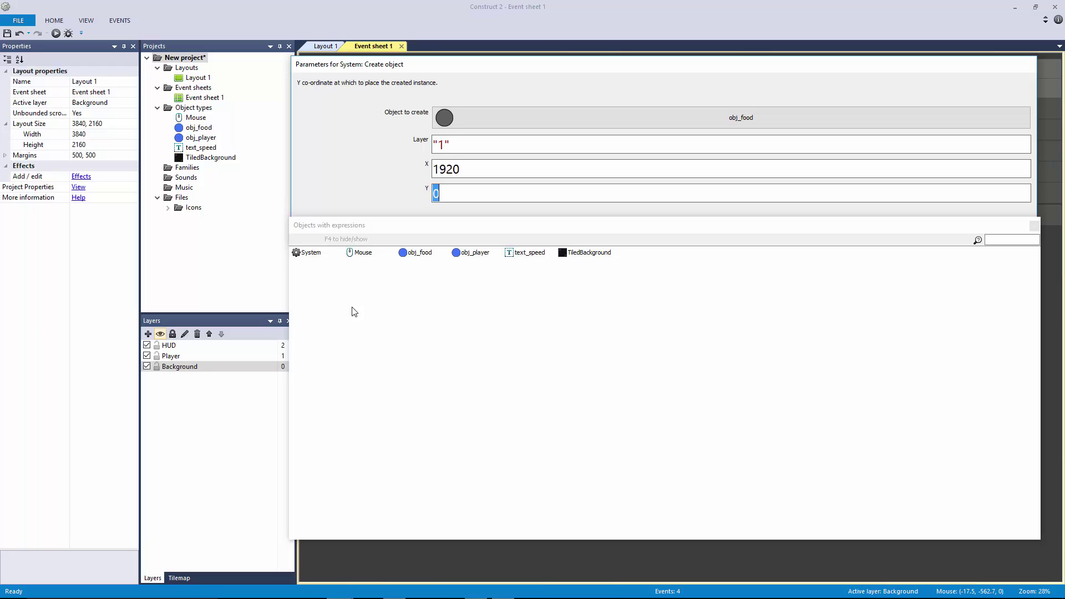
key(Return)
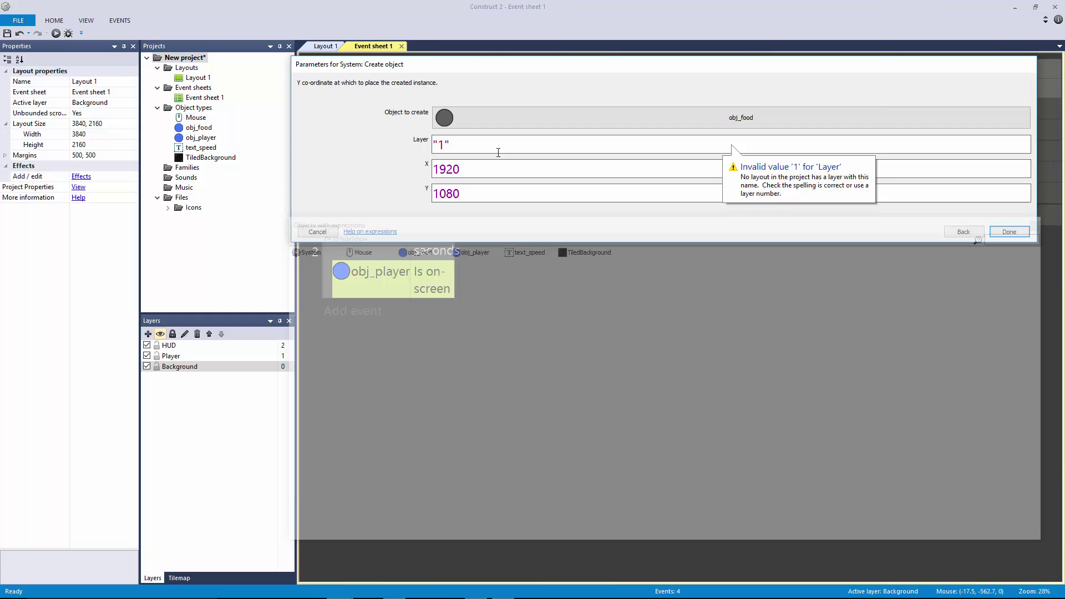
key(shift+Tab)
key(shift+Tab)
text(1)
click(943, 169)
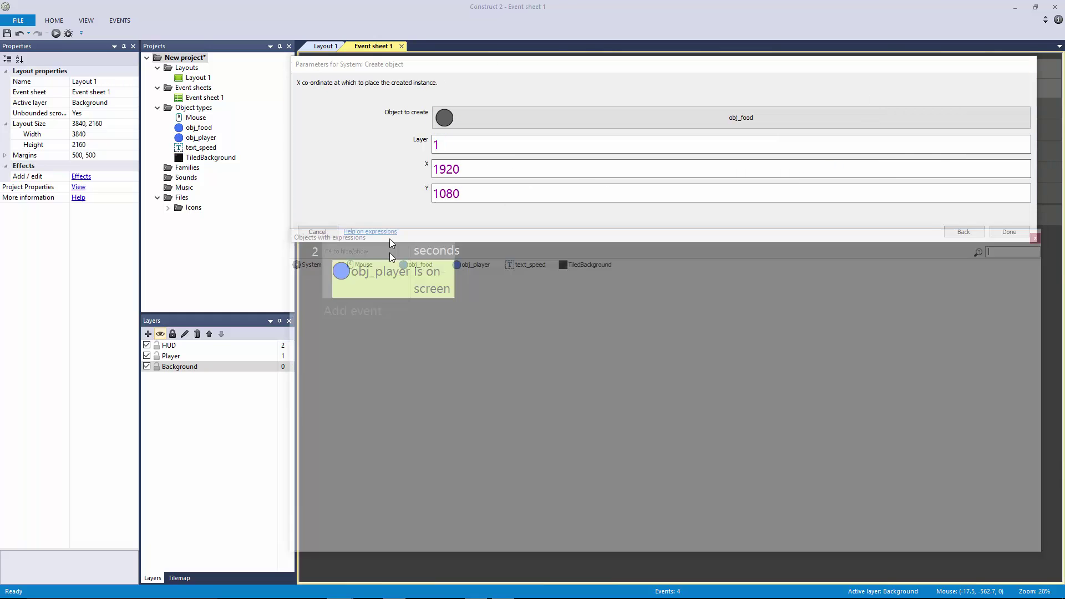
click(1008, 232)
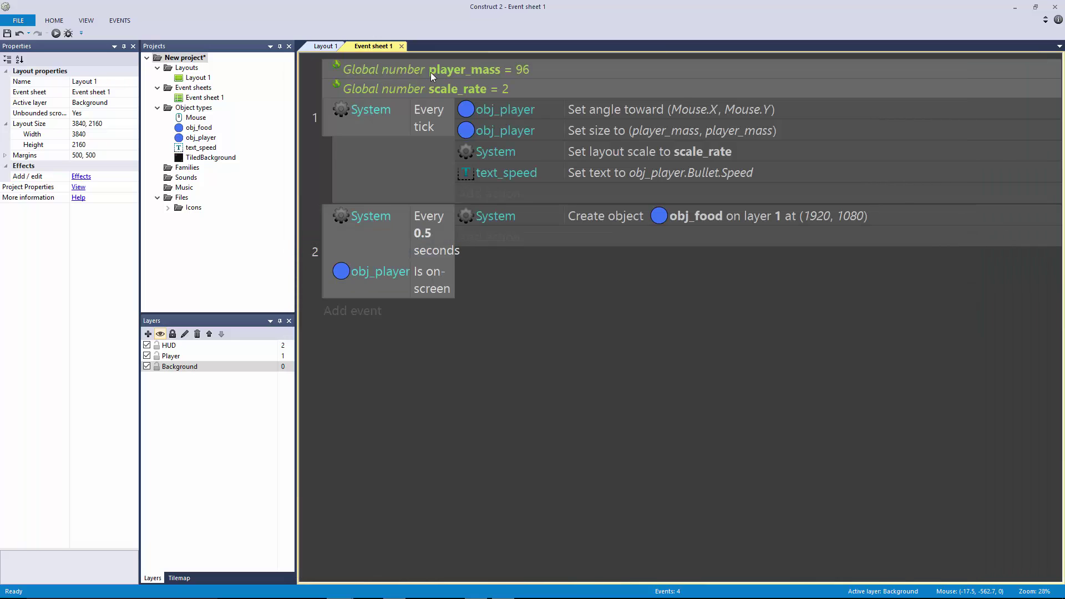
click(324, 47)
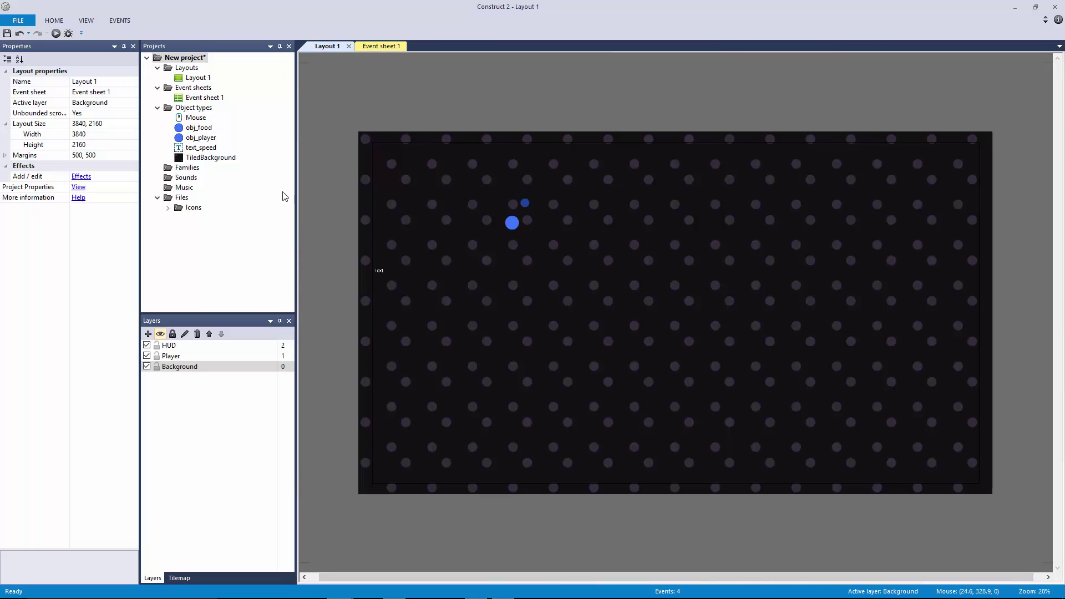
drag(350, 137, 774, 371)
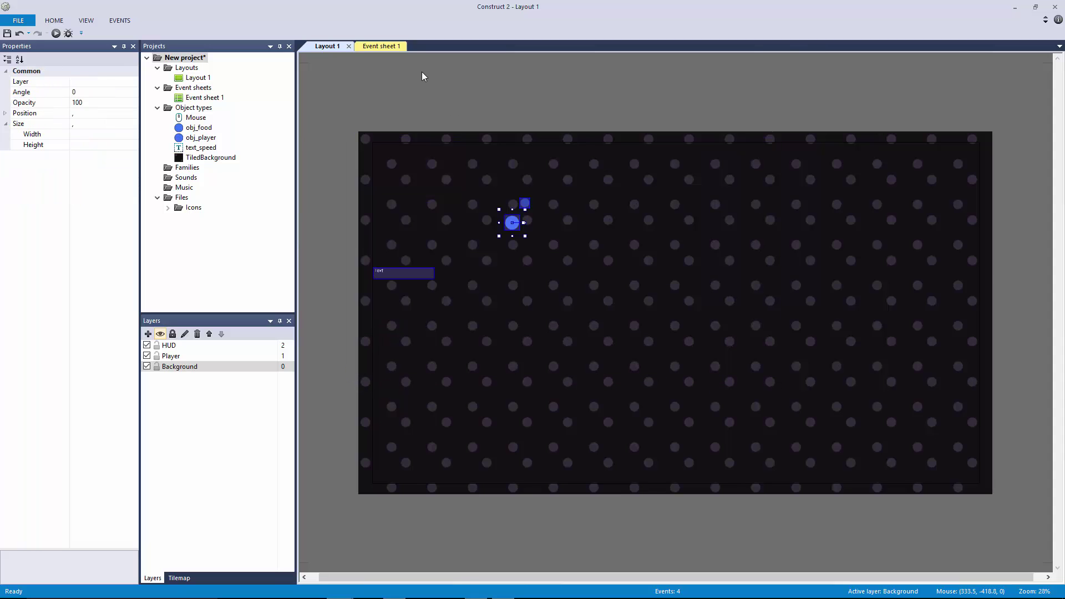
click(372, 48)
double_click(695, 215)
click(554, 173)
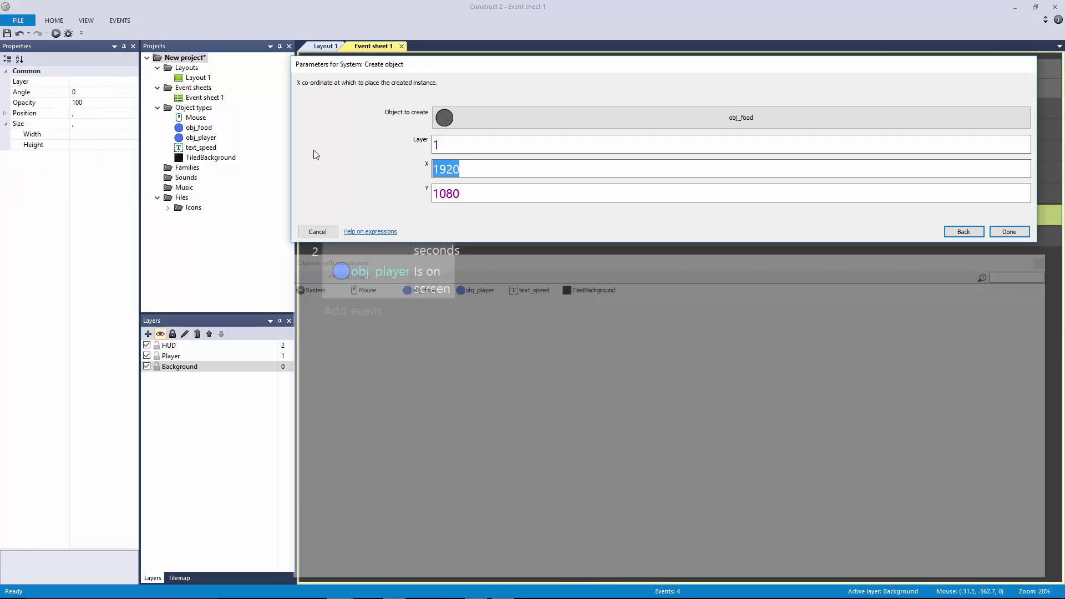
text(random()
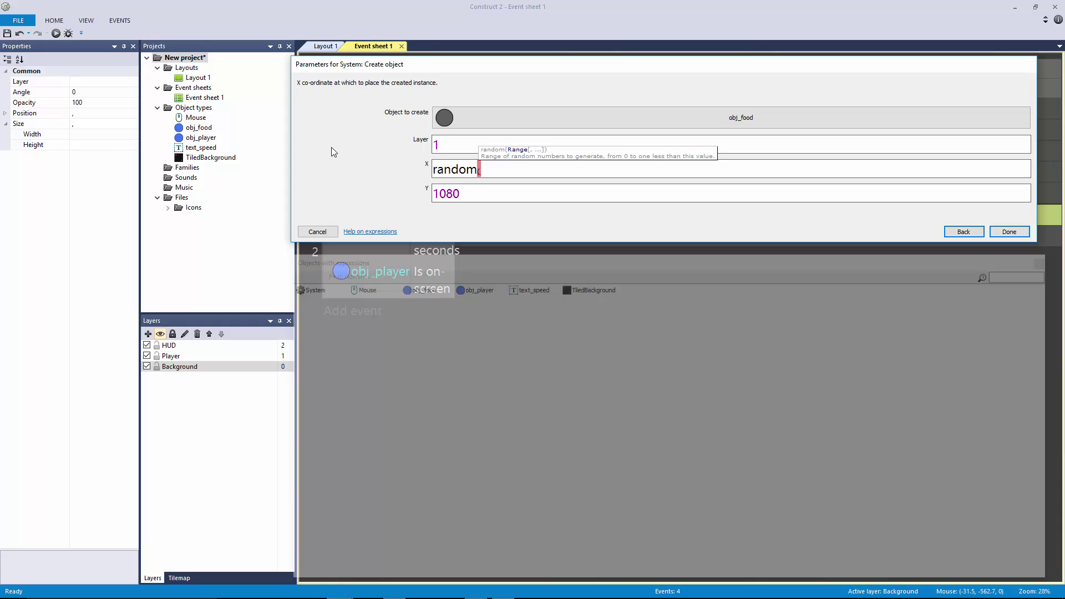
key(Escape)
Step: Check the layout size in Layout 1's properties and return to Event sheet 1
click(327, 46)
click(397, 105)
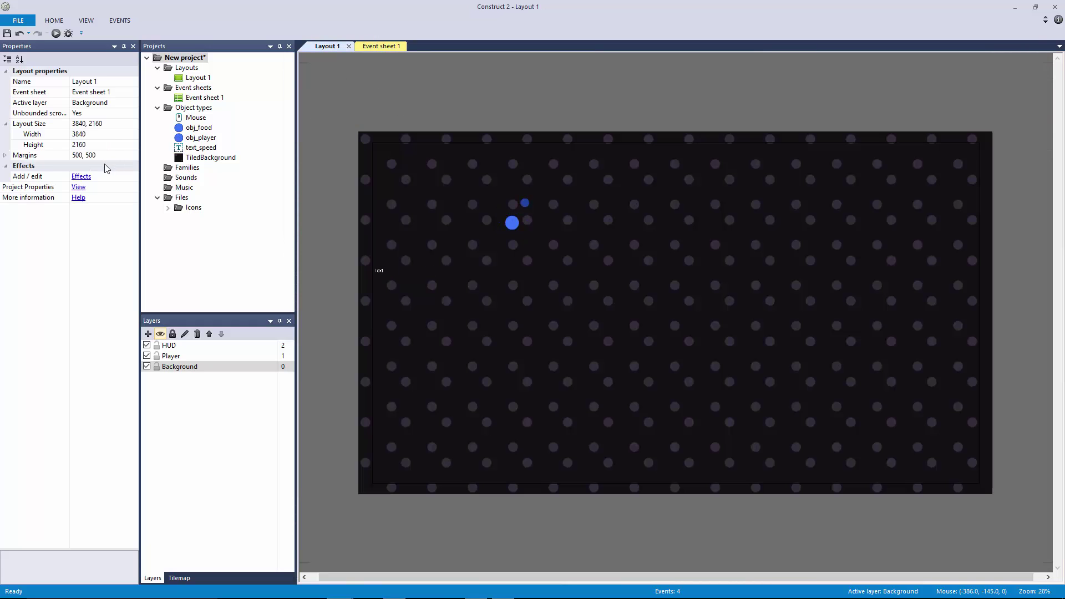
click(381, 46)
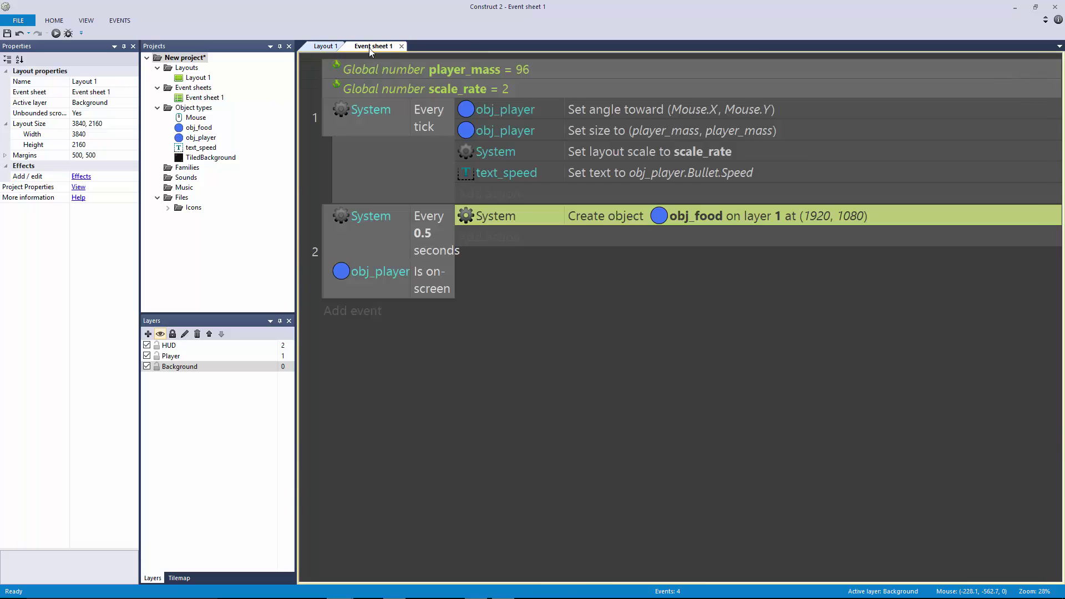
Step: Edit the obj_food Create object action to use random(3000) for X and random(2000) for Y
double_click(601, 219)
double_click(573, 175)
text(rah)
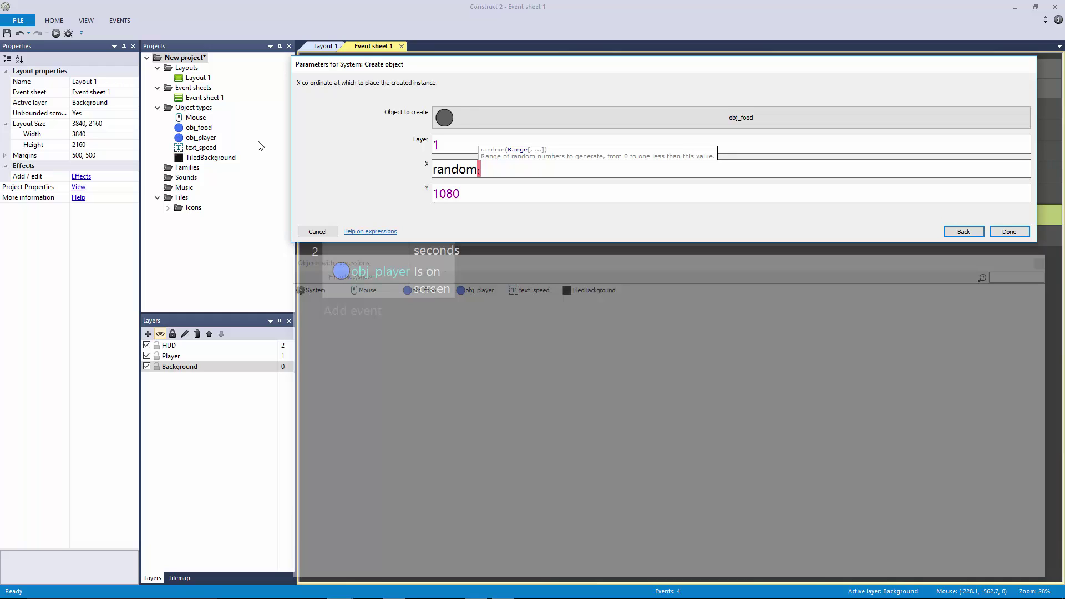
text(3000))
key(Tab)
text(ra)
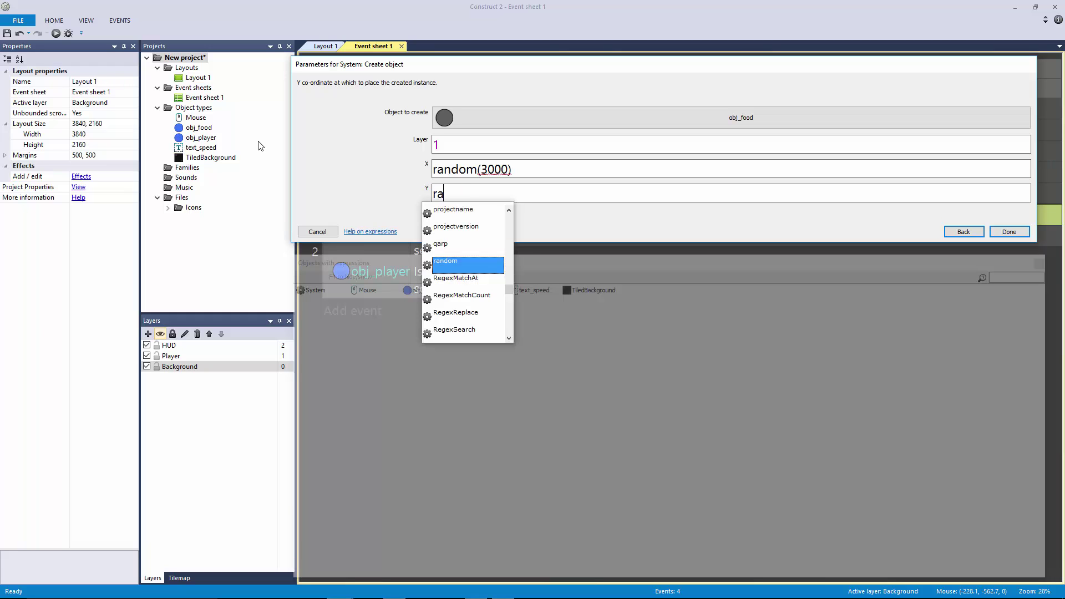
text(ndom(200))
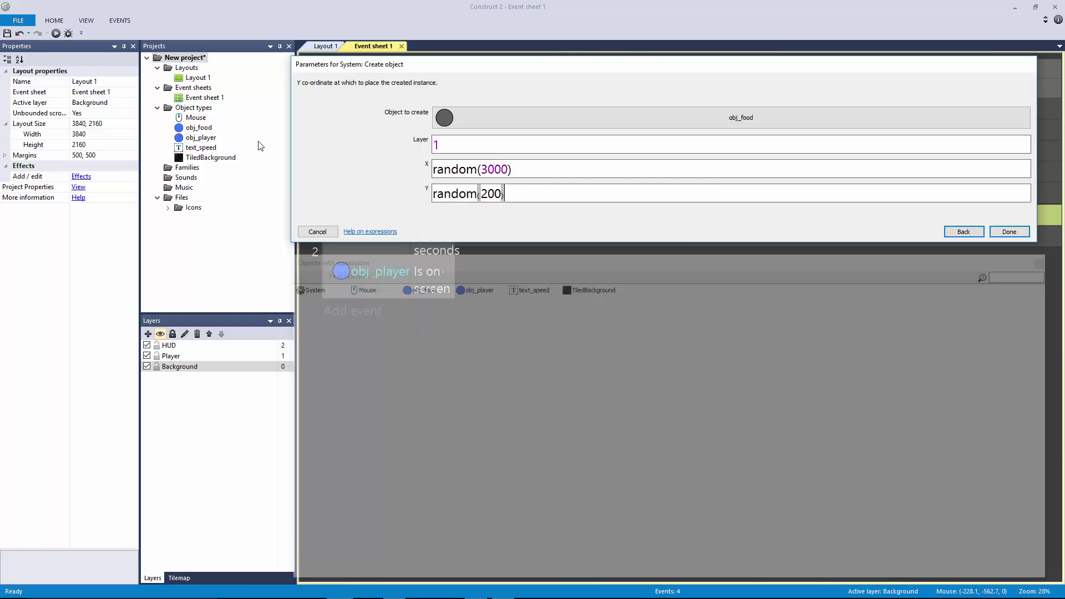
key(Left)
text(0)
key(Return)
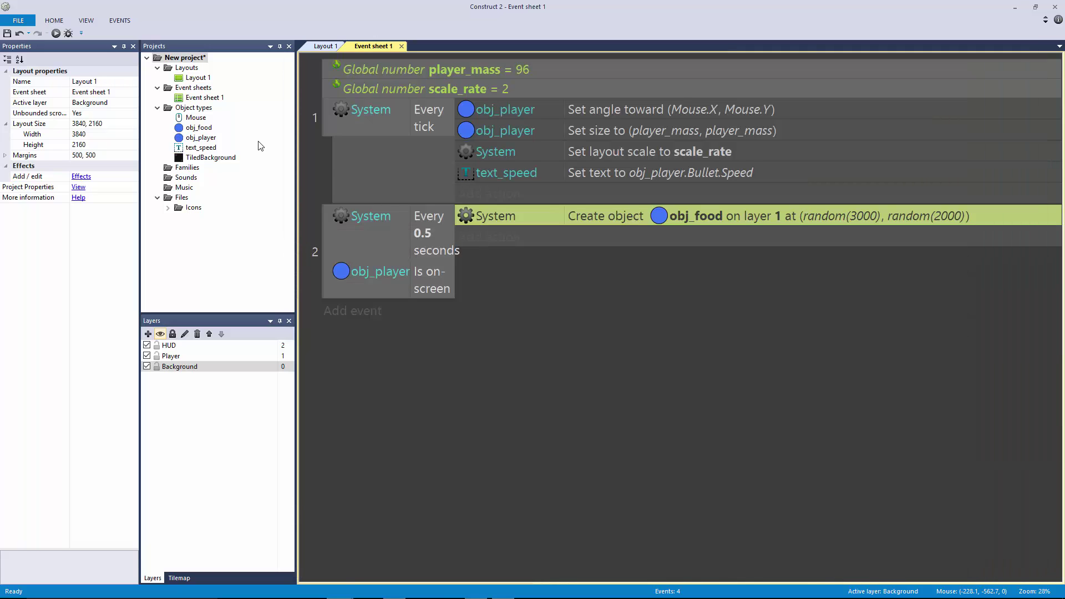
Step: Add an obj_food Set size action to the 0.5-second event with width 64 and height 64
click(489, 237)
click(404, 103)
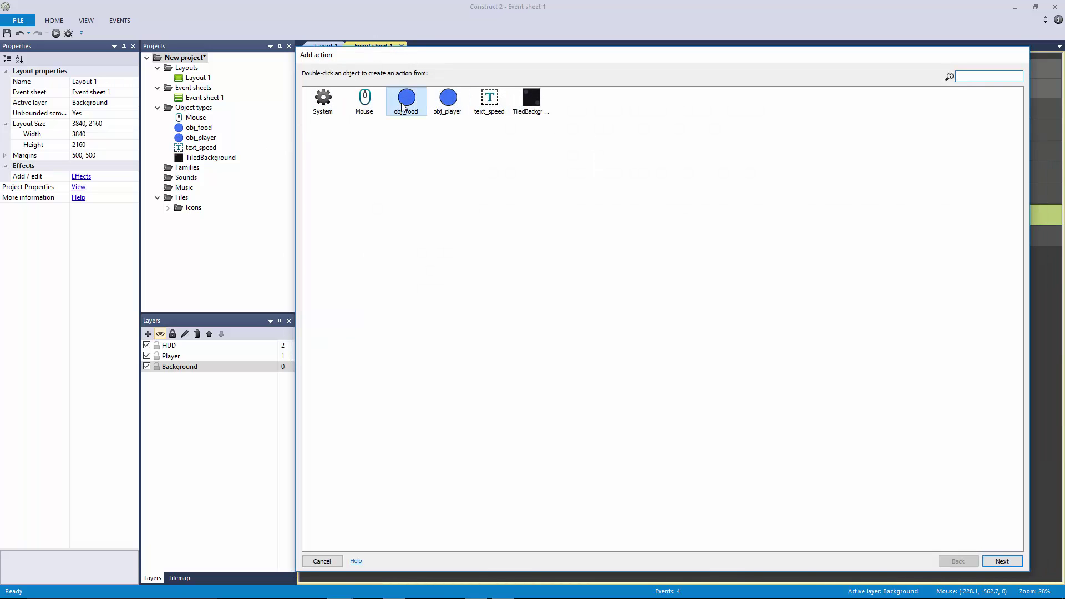
double_click(405, 104)
text(set s)
click(444, 137)
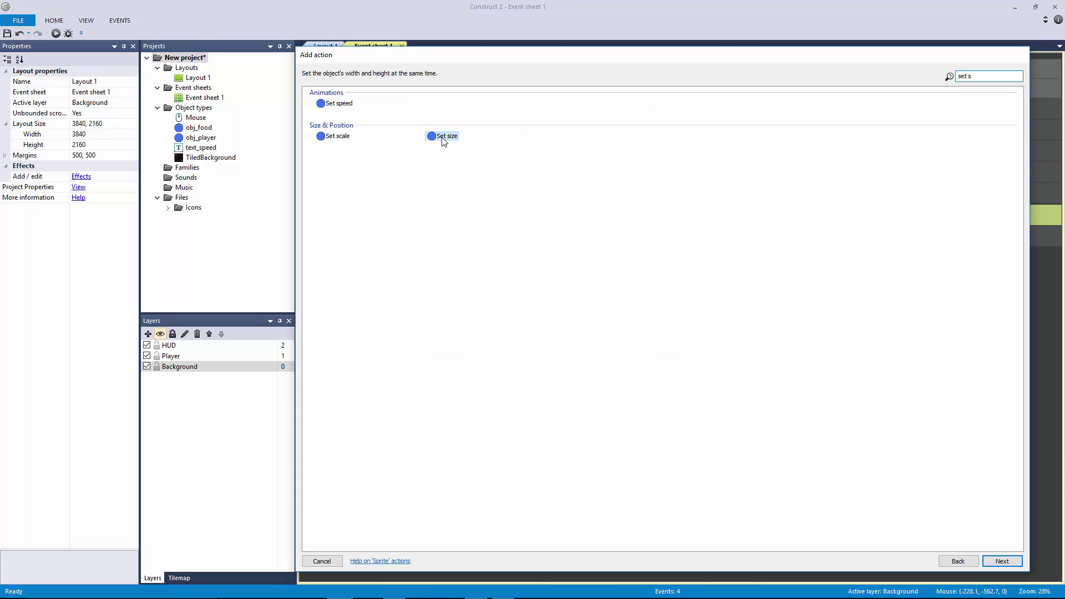
double_click(443, 138)
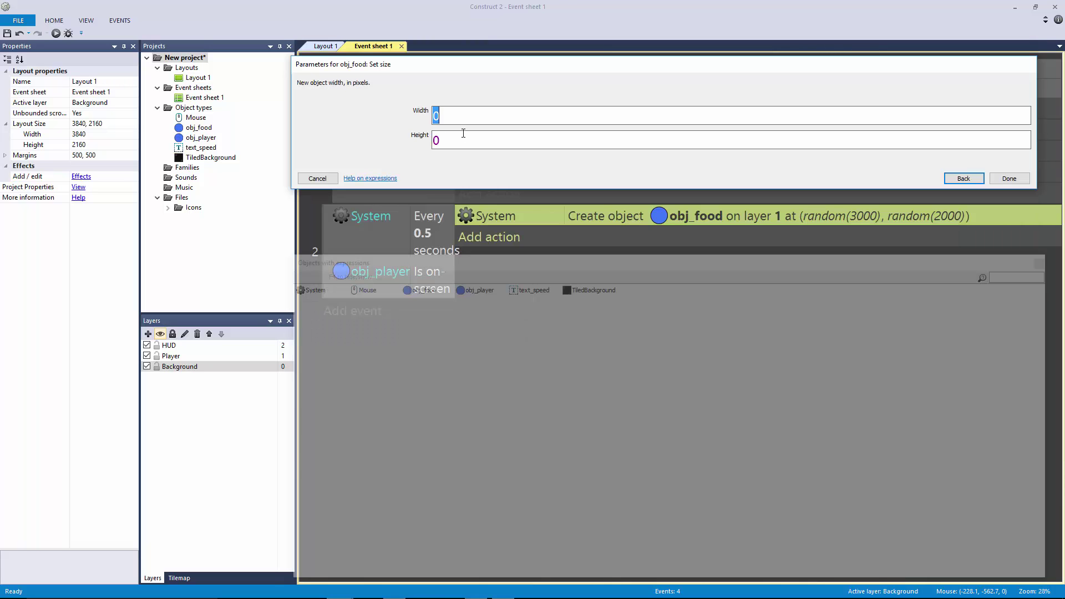
key(Tab)
text(64)
key(Return)
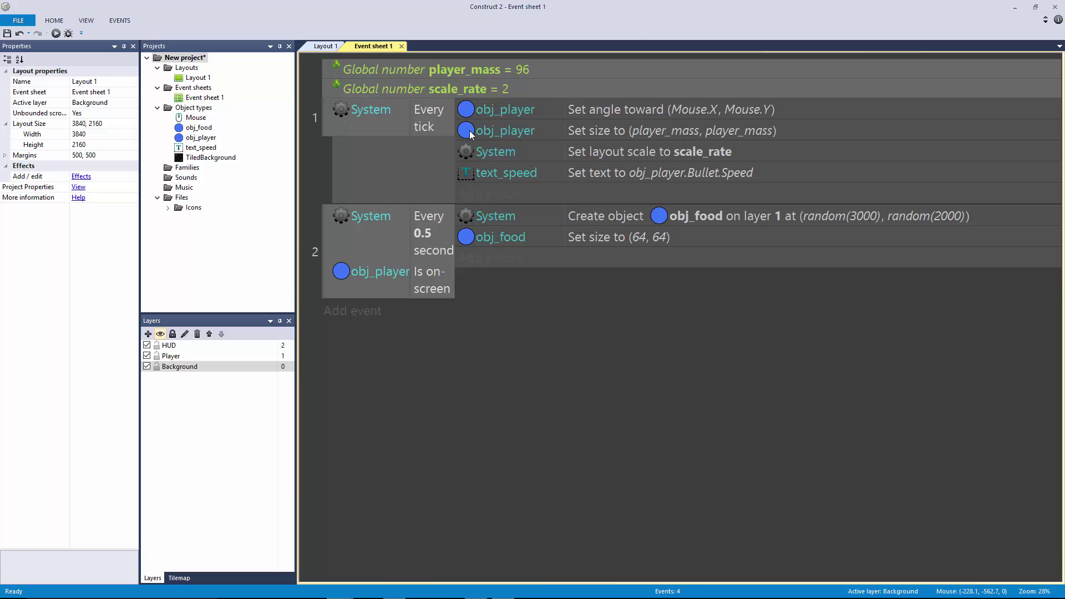
Step: Add an obj_food Move to bottom action to the 0.5-second spawn event
click(625, 218)
click(611, 238)
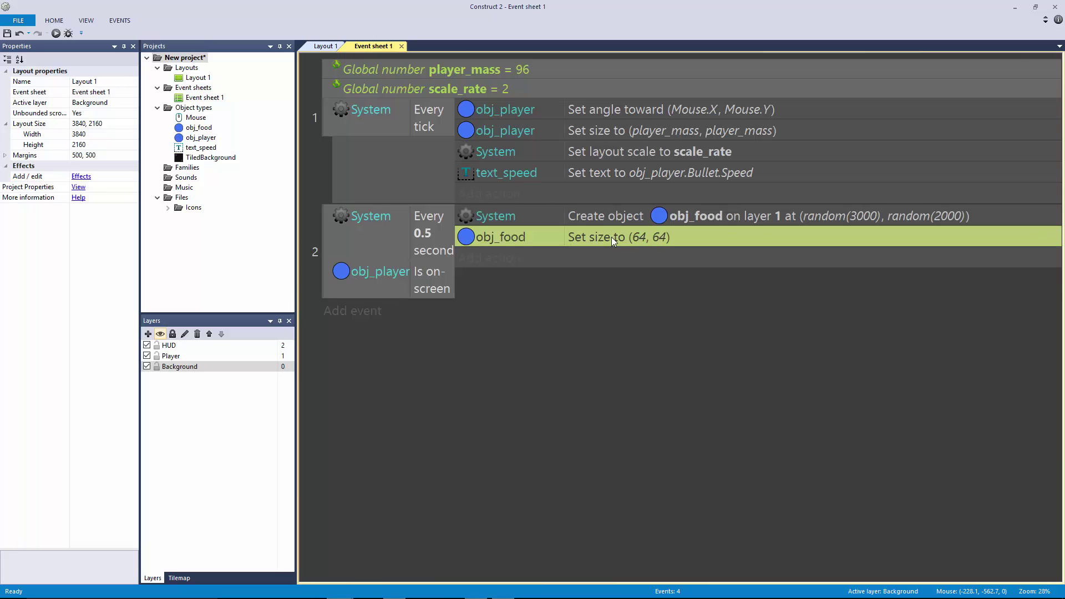
click(502, 258)
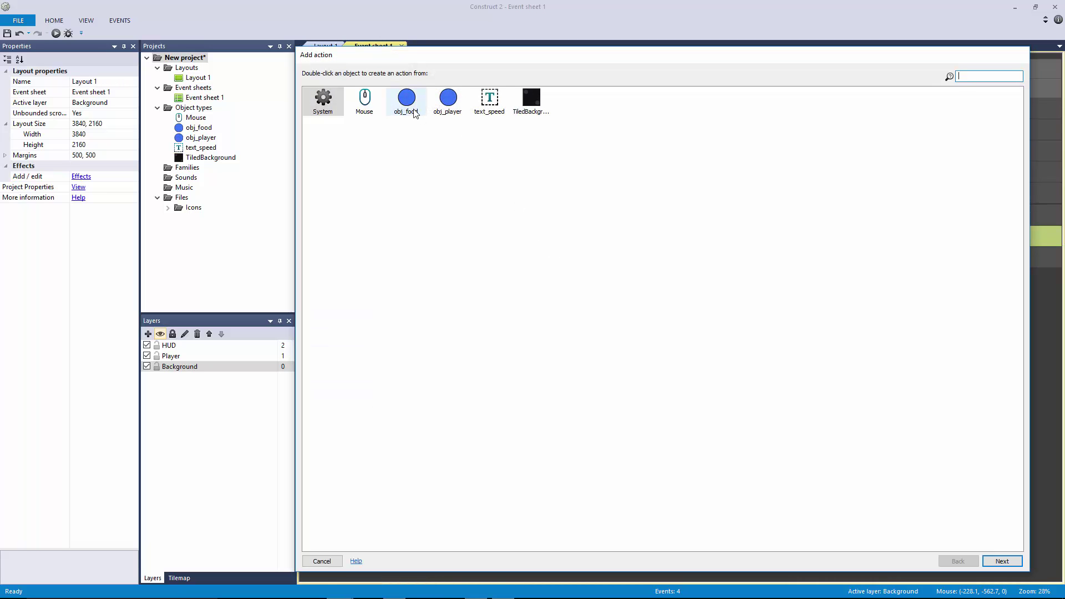
double_click(414, 110)
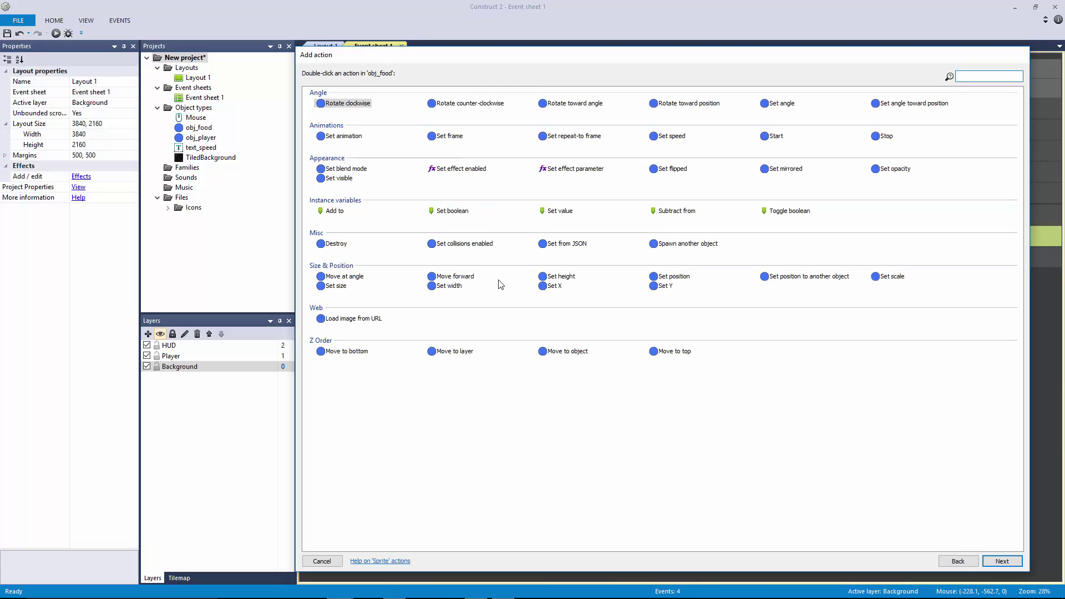
click(354, 351)
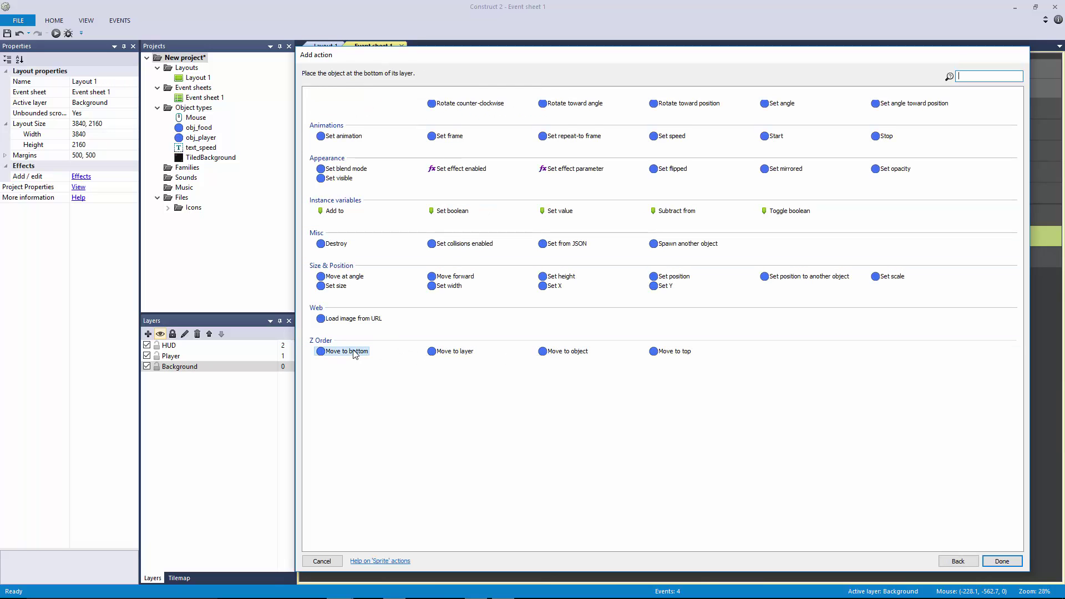
double_click(354, 352)
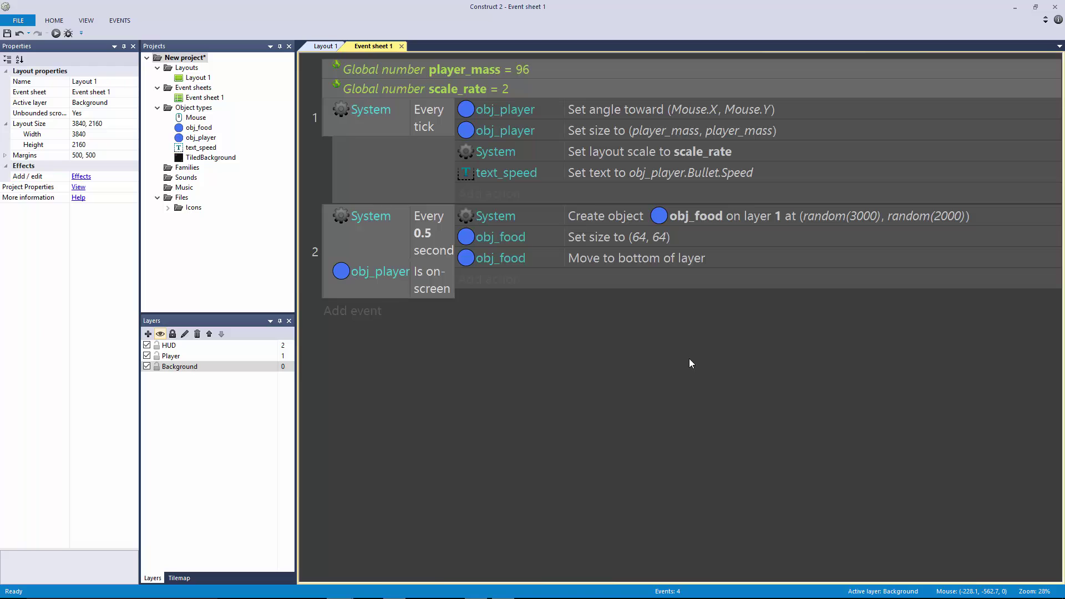
Step: Preview the game from Layout 1 to check the food spawning beneath the player, and close the preview
click(323, 46)
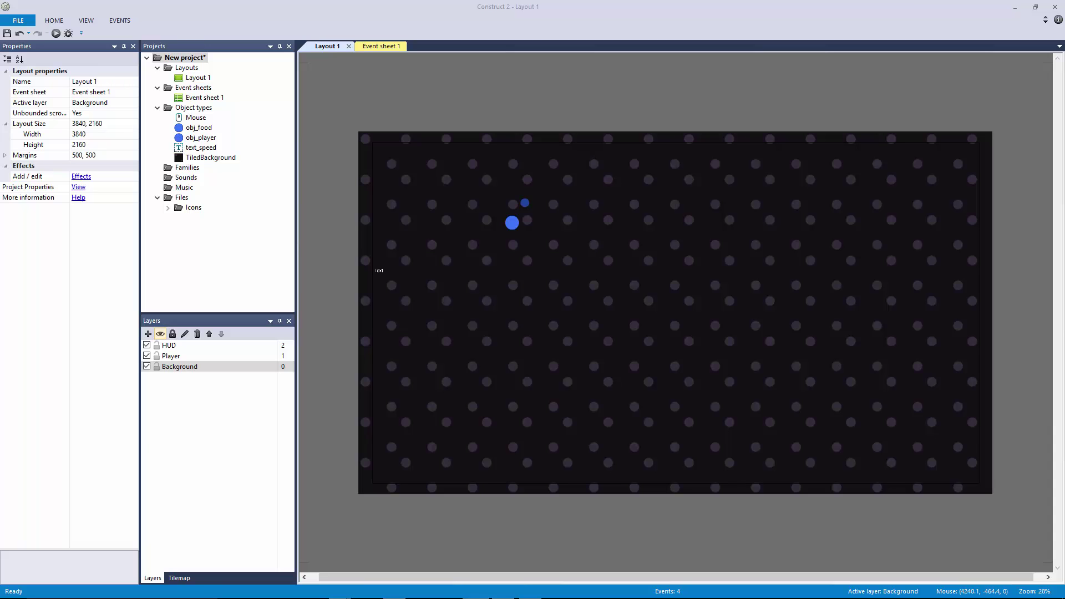
drag(913, 94, 526, 103)
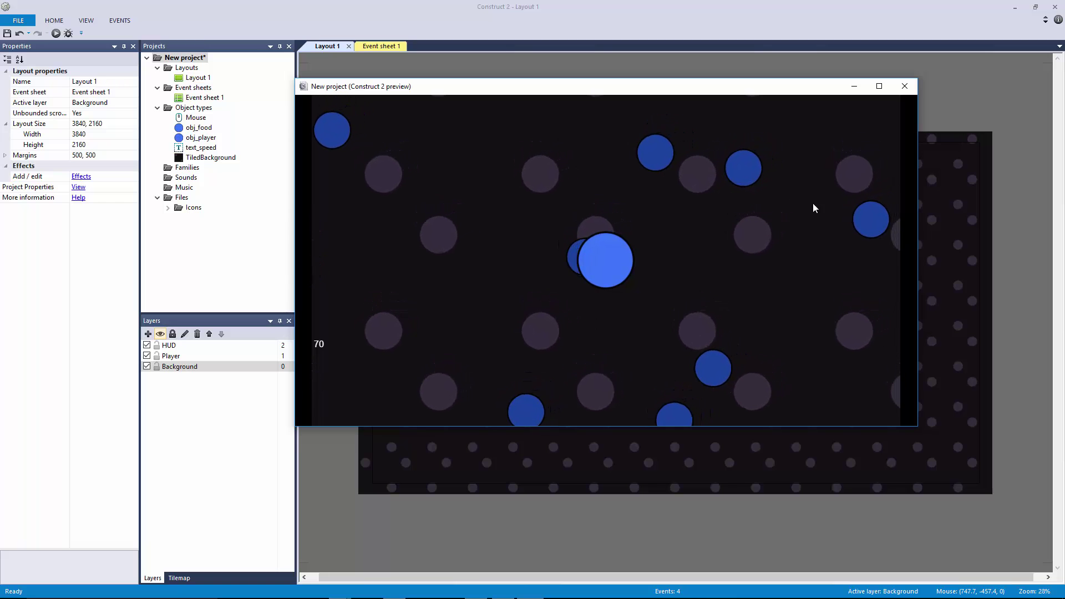
click(904, 86)
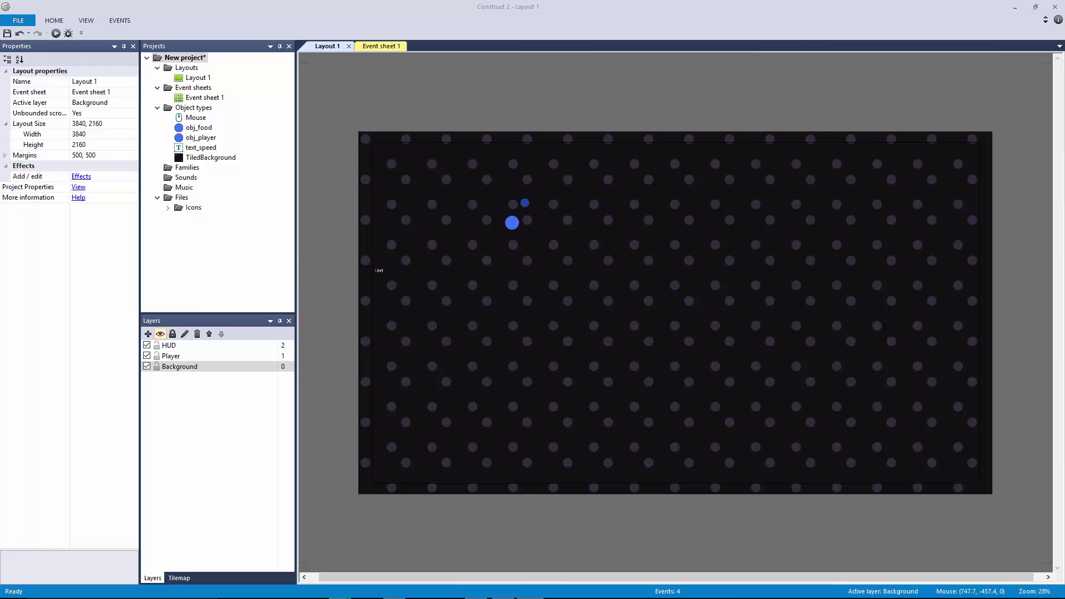
Step: Add an event to Event sheet 1 for obj_player On collision with another object, choosing obj_food
click(387, 48)
click(352, 310)
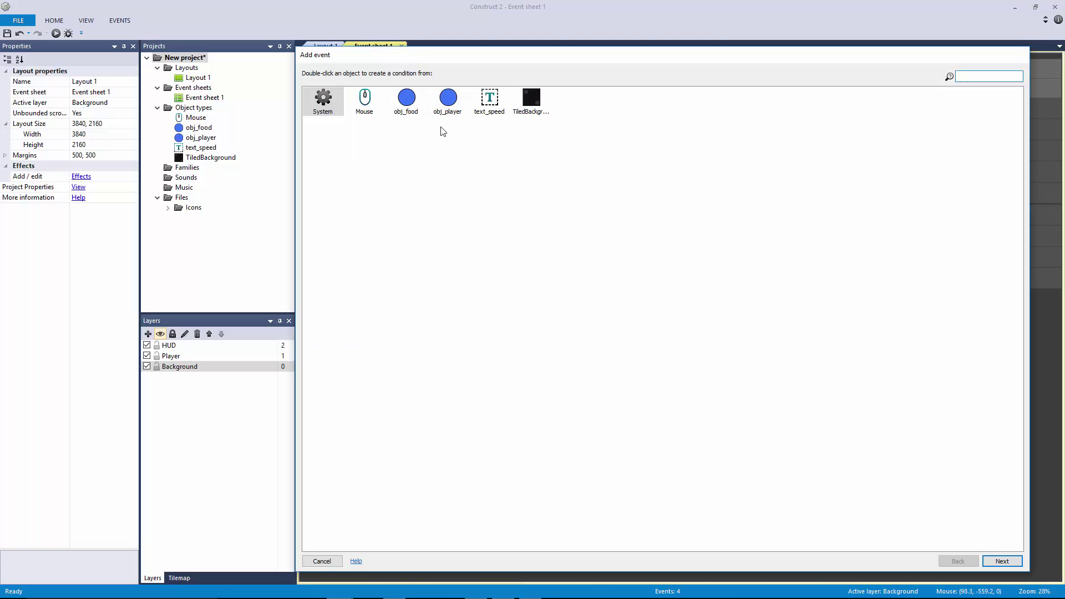
double_click(449, 102)
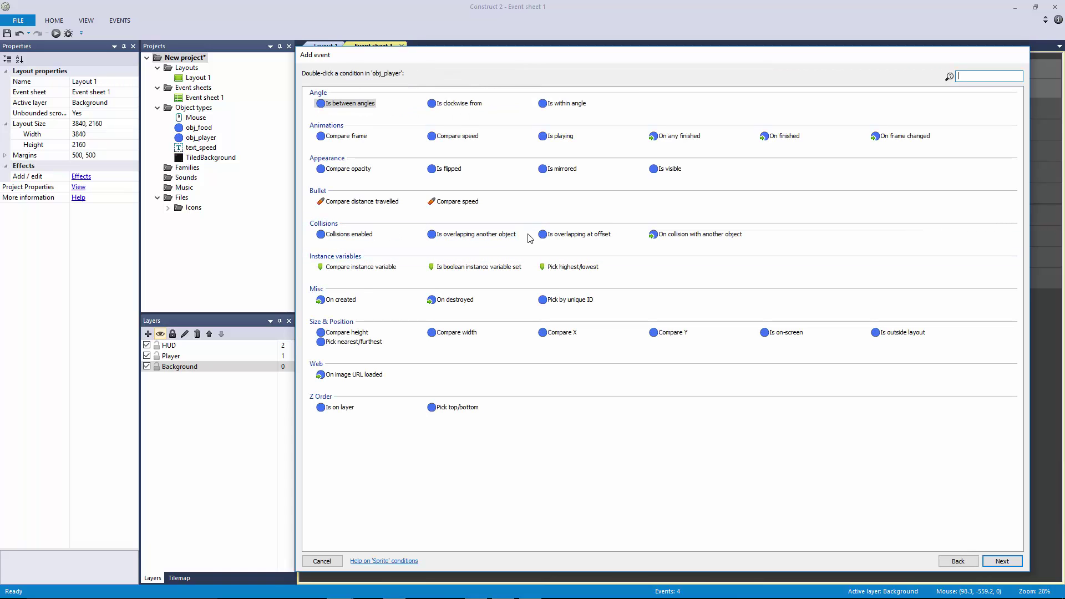
double_click(702, 235)
click(511, 112)
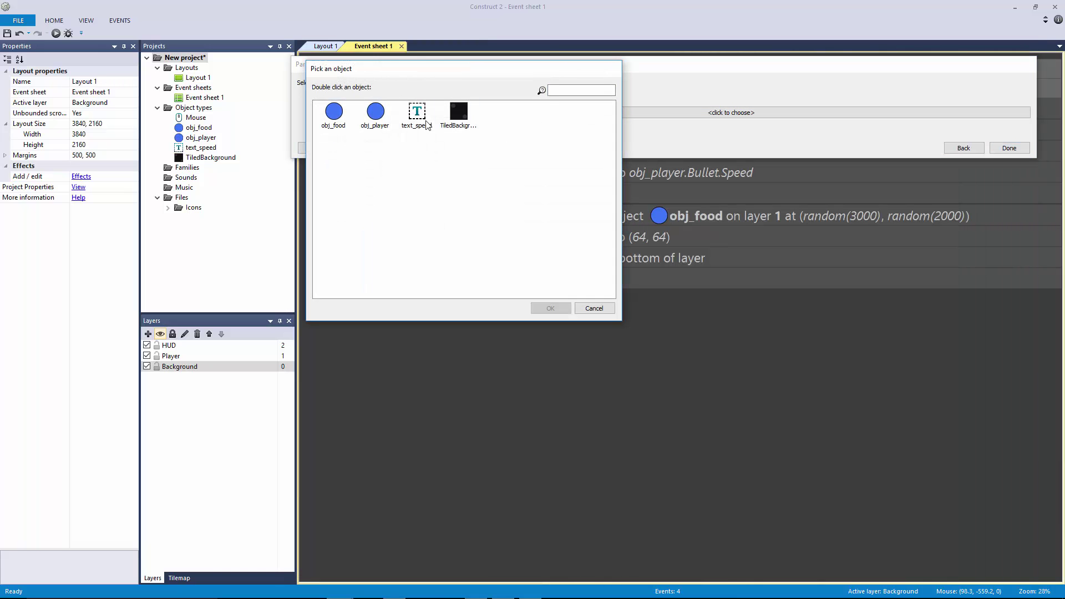
double_click(334, 111)
click(997, 160)
Step: Add an obj_food Destroy action to the collision event
click(491, 311)
double_click(407, 99)
text(des)
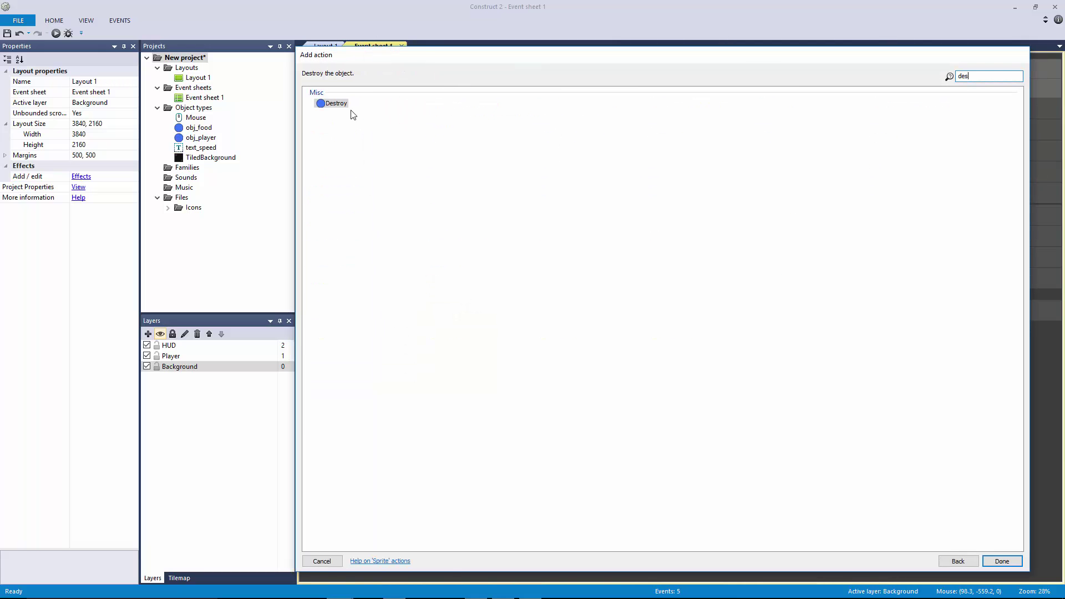
double_click(338, 106)
Step: Add a System Add to action to the collision event that adds 1 to player_mass
click(488, 279)
double_click(327, 103)
double_click(334, 178)
click(511, 113)
click(512, 114)
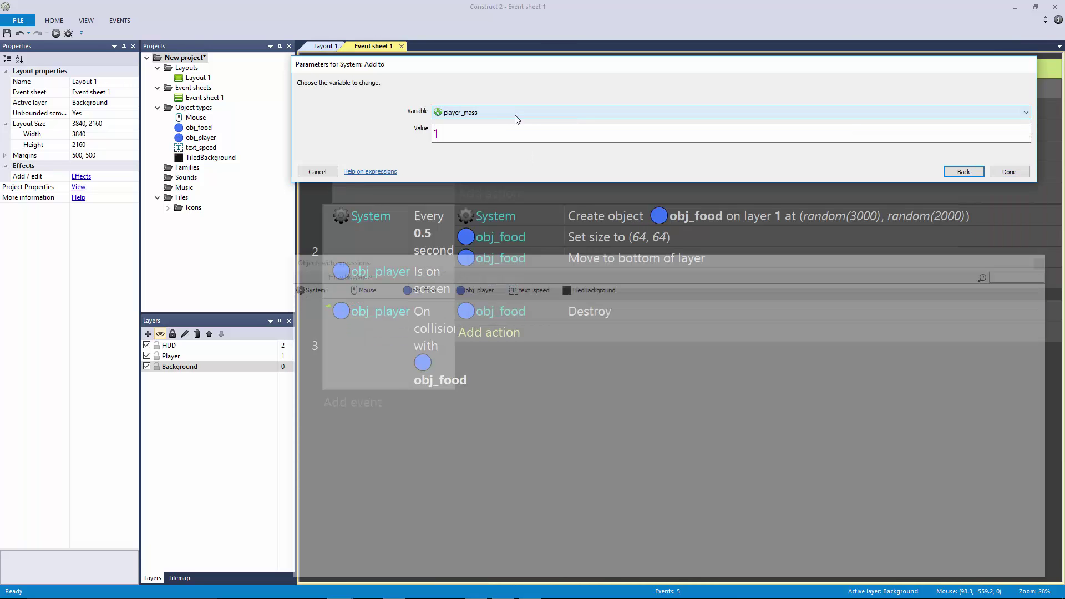
click(1009, 172)
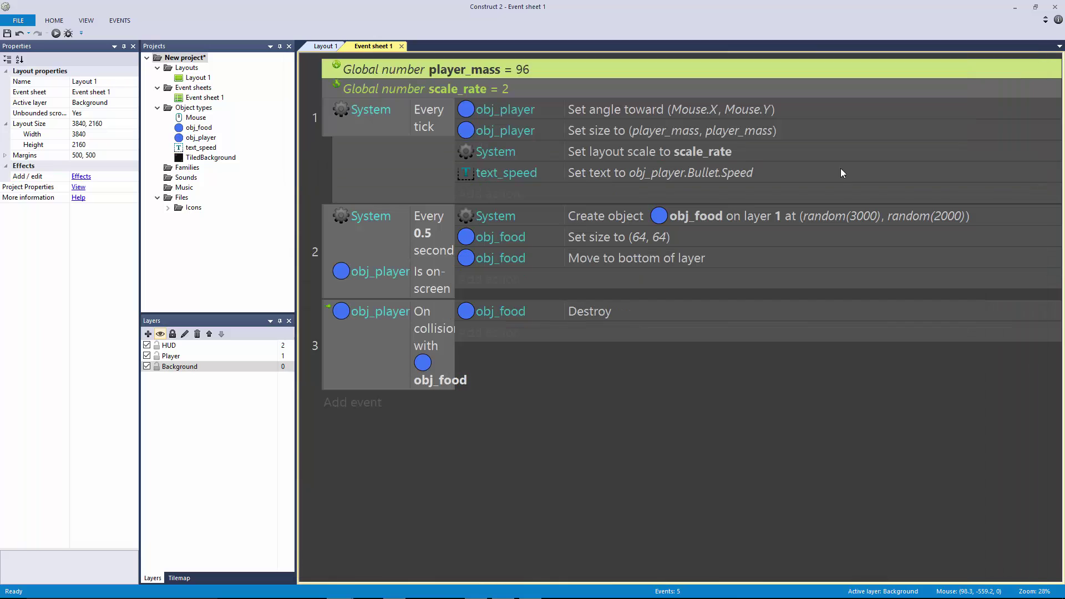
Step: Widen the conditions column of the event sheet so the condition text fits
click(607, 134)
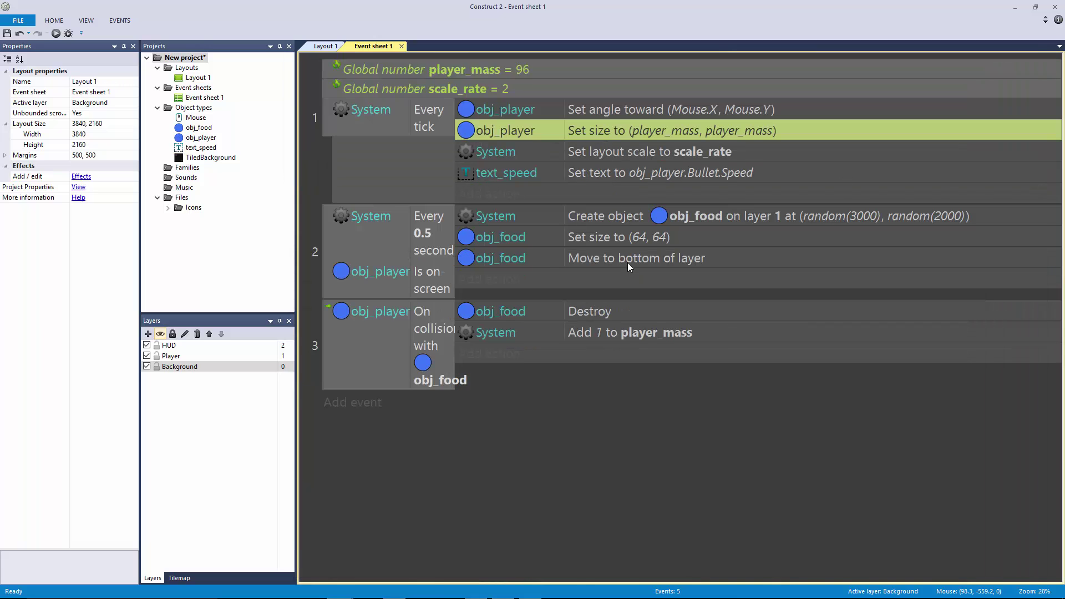
click(591, 332)
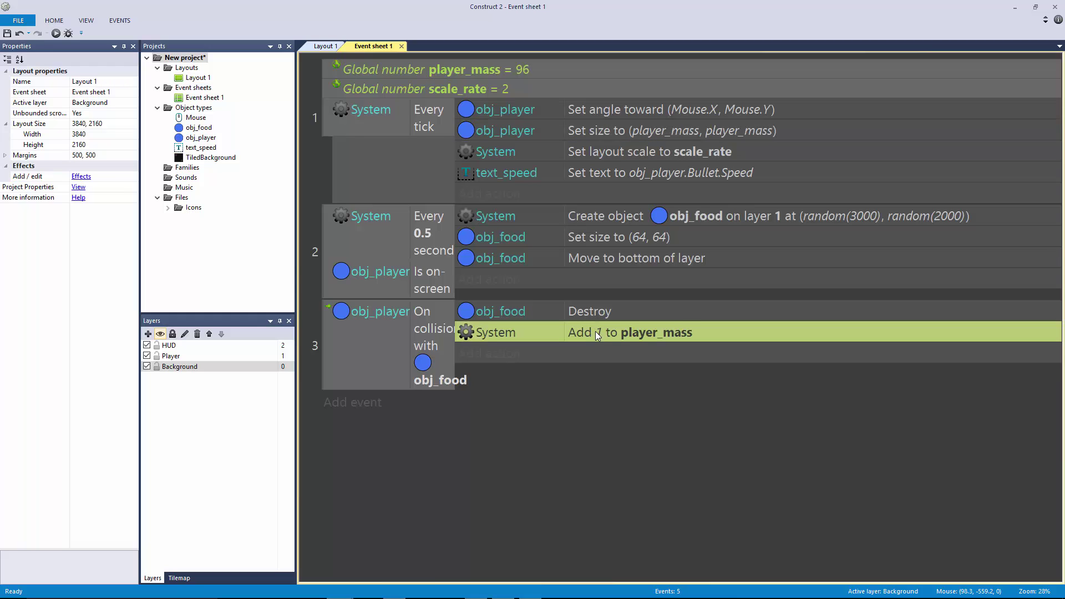
drag(455, 358, 517, 366)
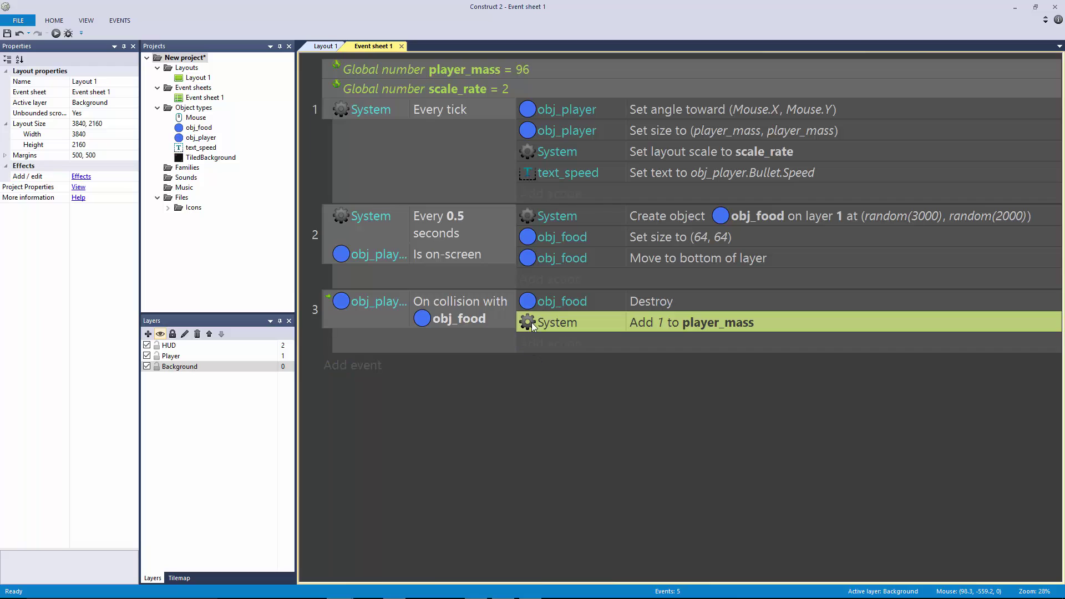
click(677, 153)
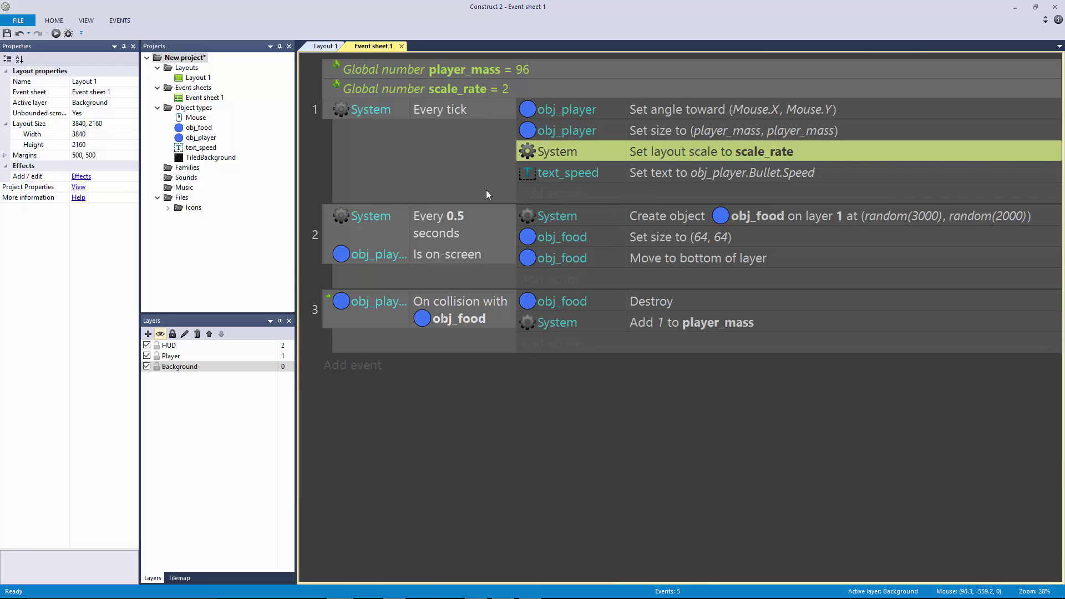
Step: Add a sub-event under the obj_food collision event with a System Compare variable condition of player_mass Greater than 96
click(339, 321)
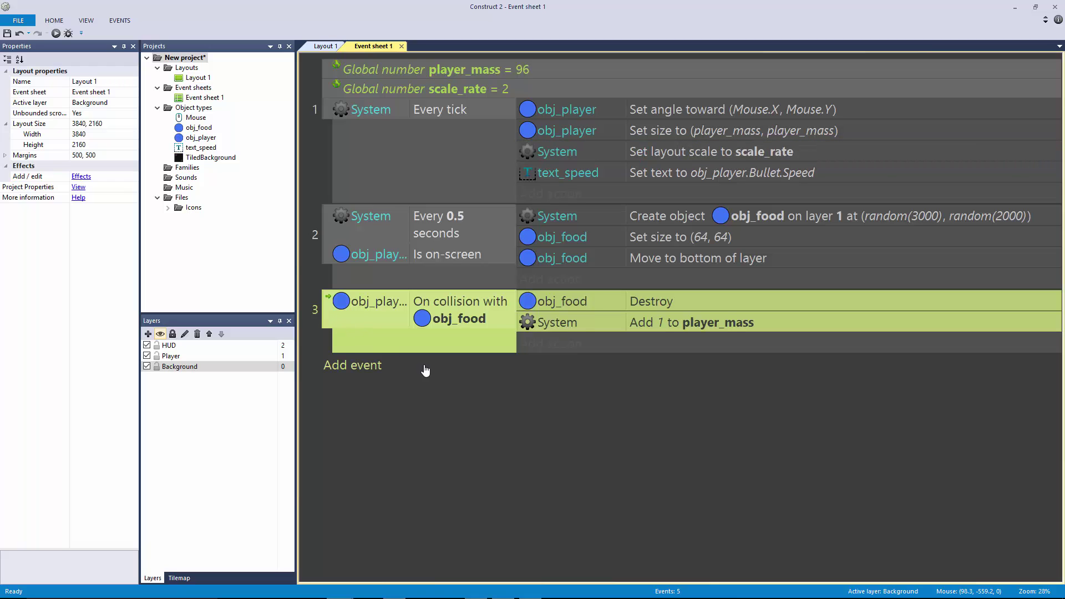
key(b)
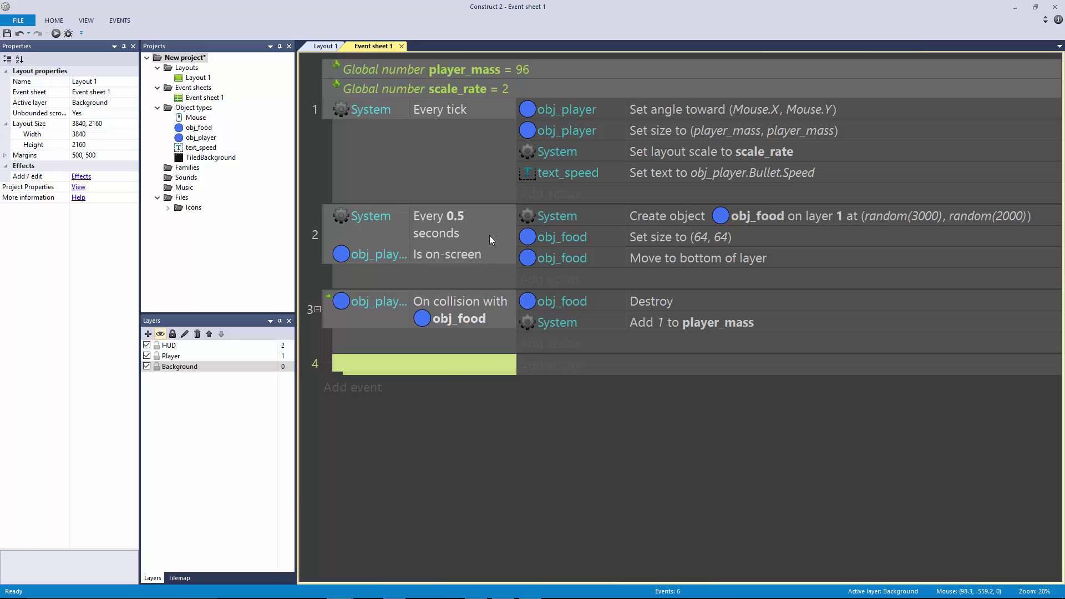
double_click(451, 365)
double_click(446, 105)
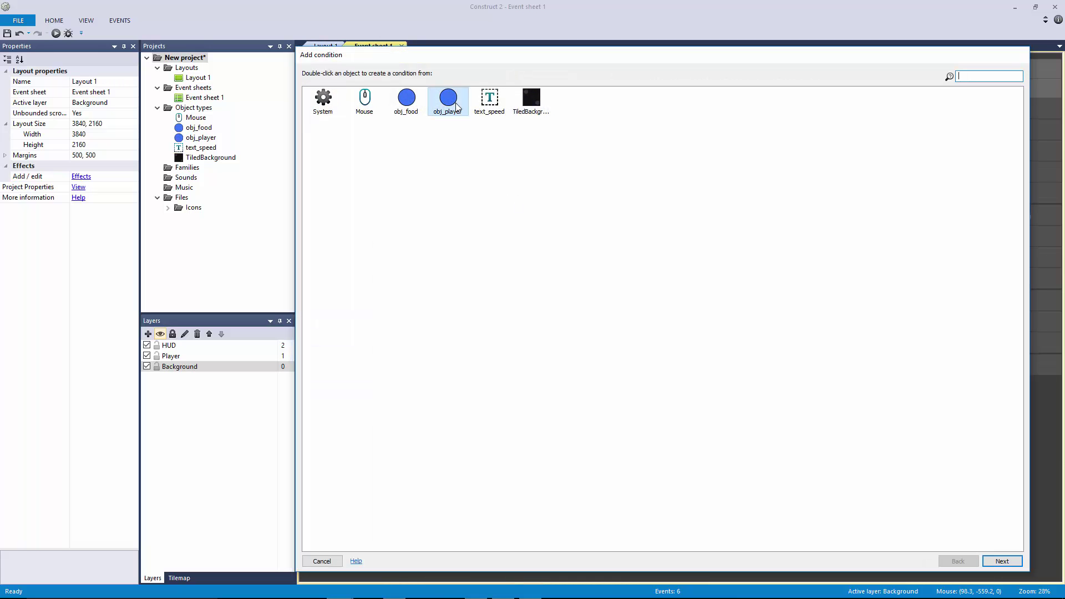
click(958, 560)
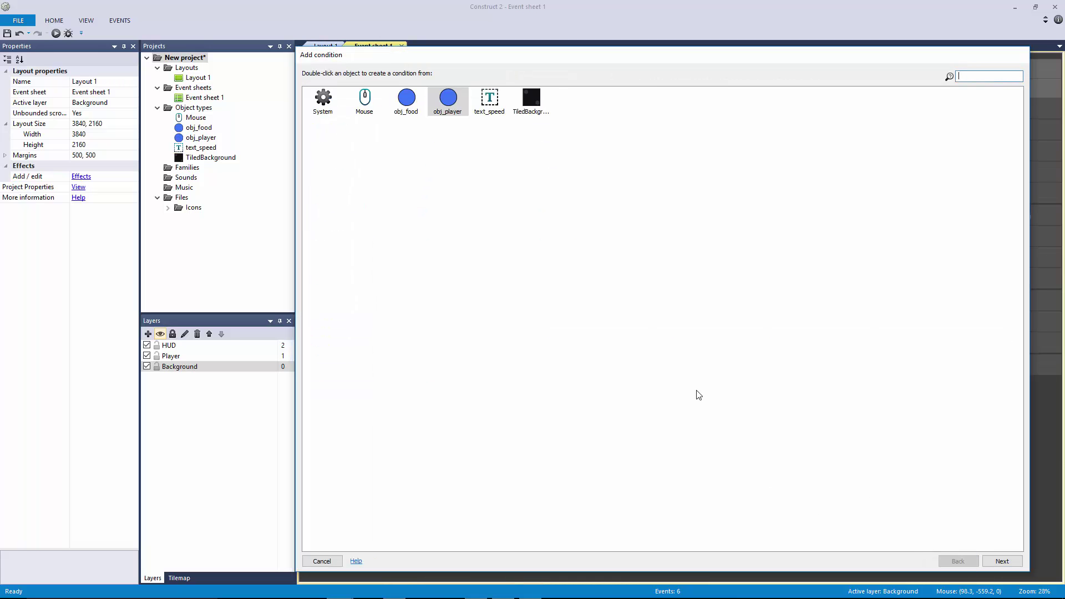
double_click(324, 99)
double_click(351, 182)
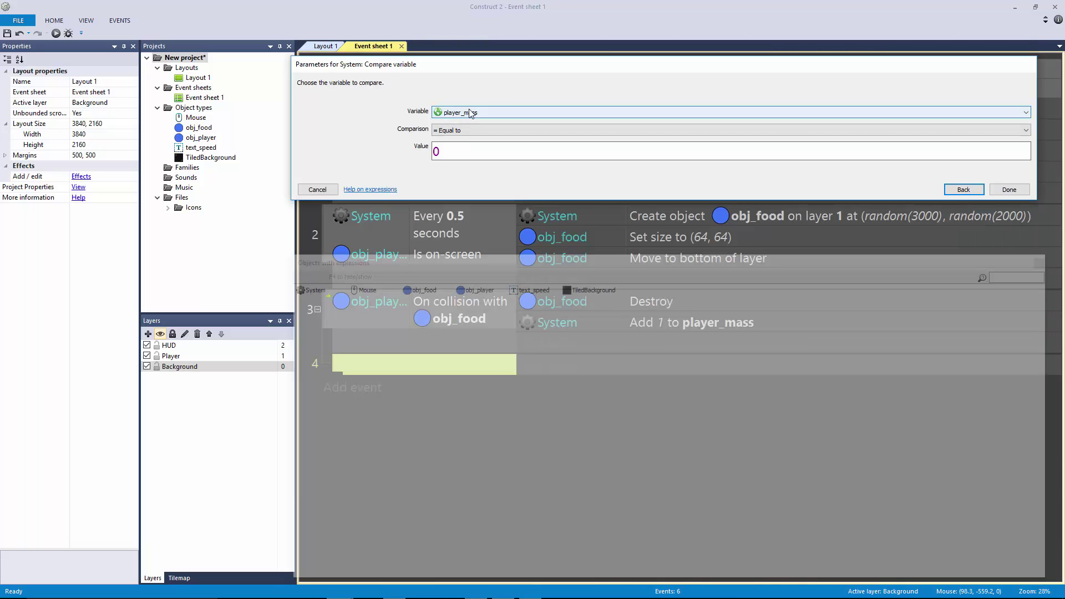
click(468, 131)
click(474, 177)
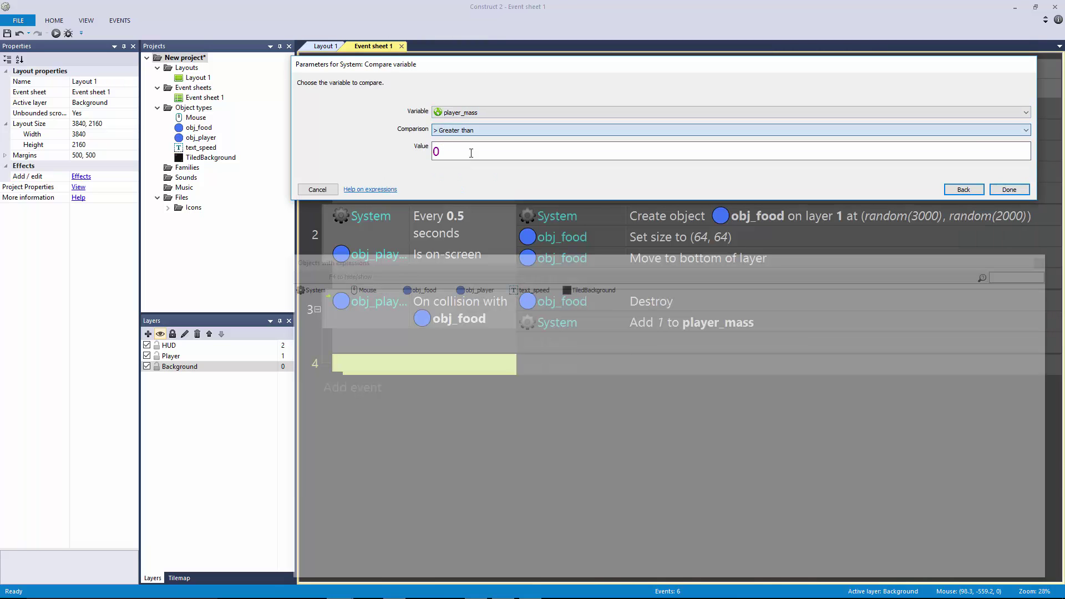
text(96)
key(Return)
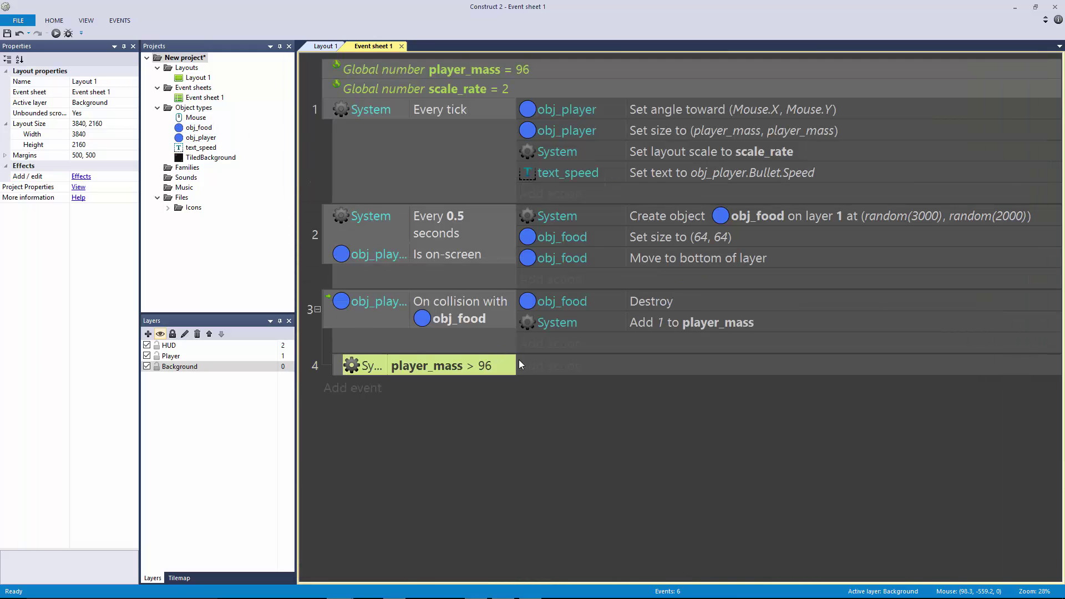
Step: Add a System Subtract from action to the player_mass > 96 sub-event, subtracting 0.01 from player_mass
click(553, 369)
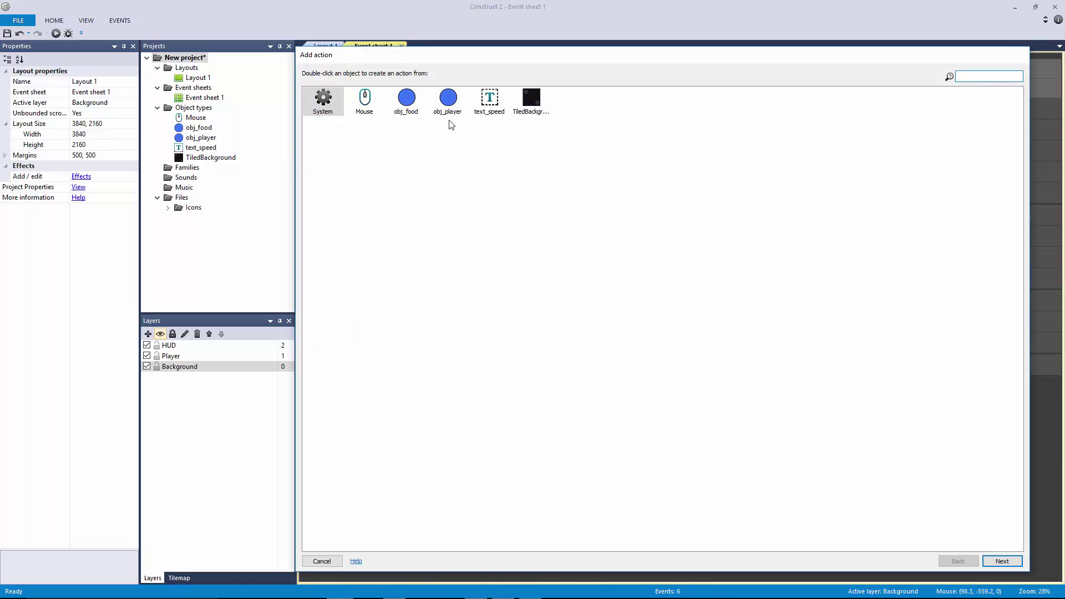
double_click(324, 100)
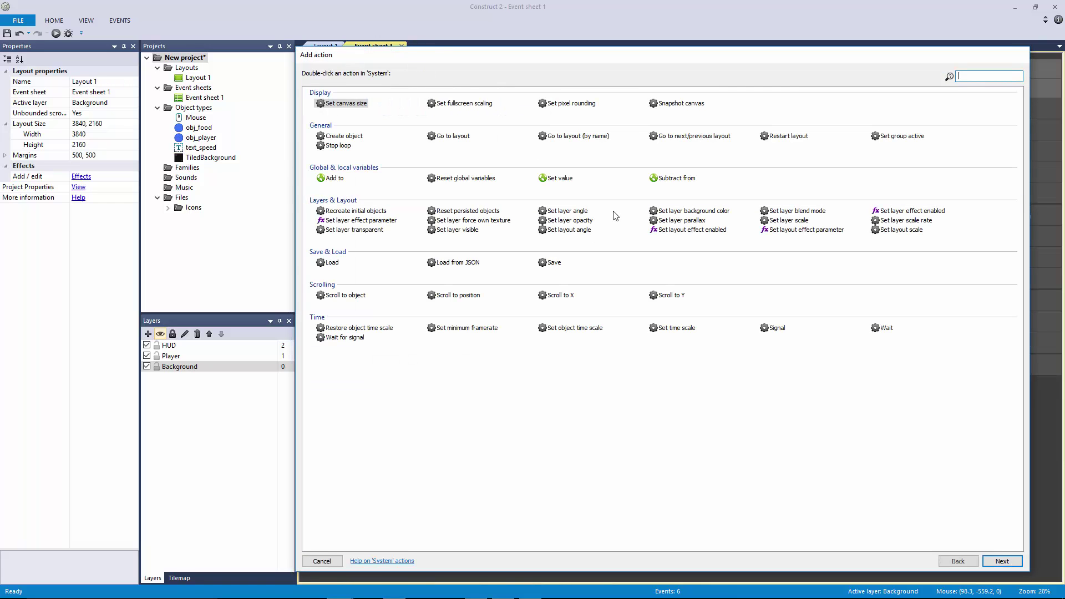
double_click(661, 181)
click(449, 114)
click(450, 113)
key(Tab)
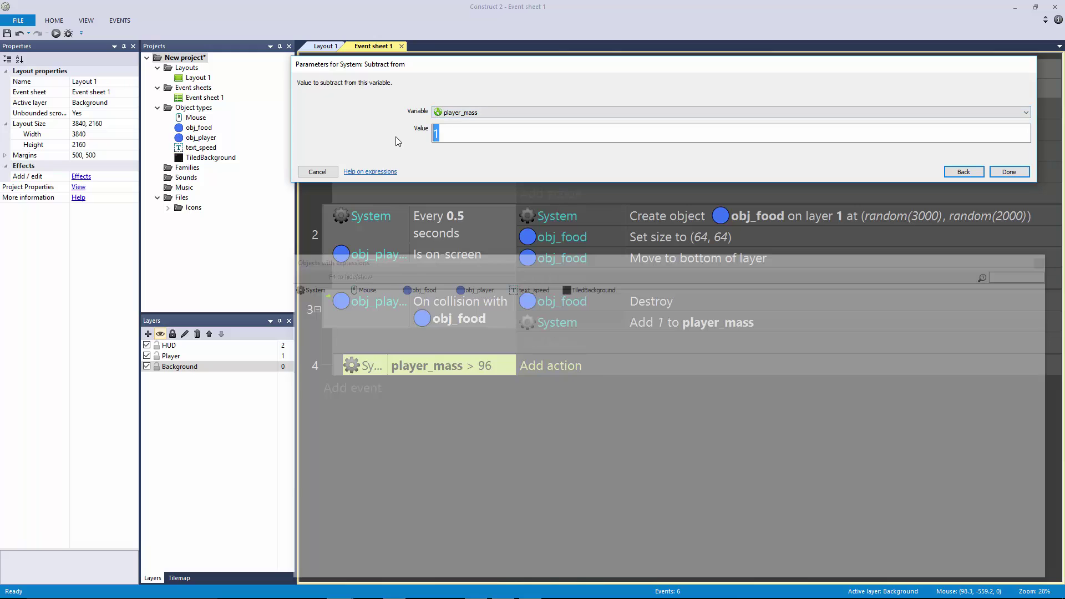
text(0.01)
key(Return)
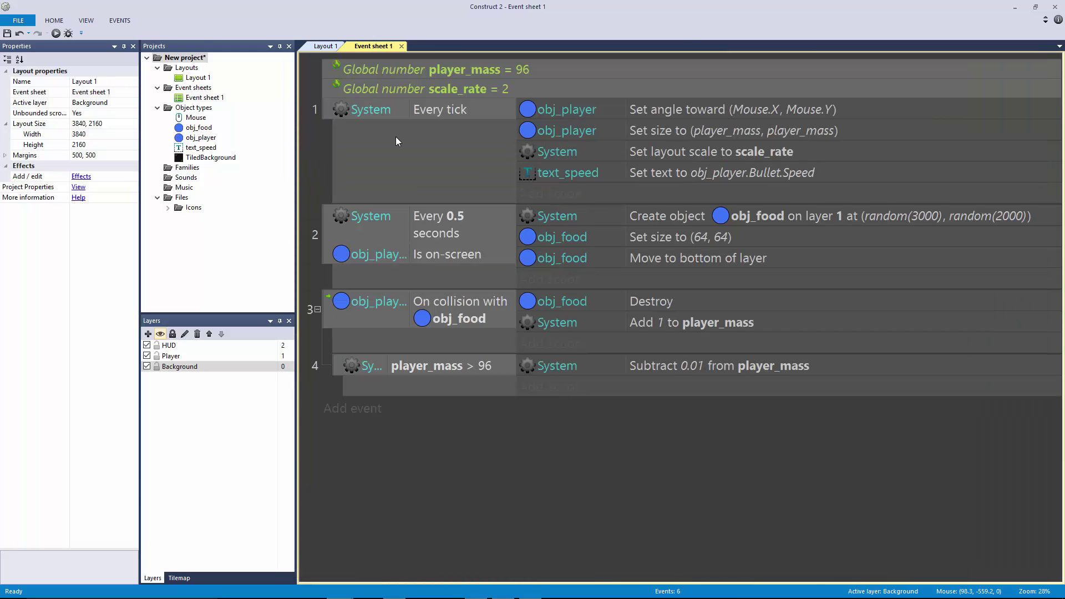
Step: Change the variable of the sub-event's Subtract from action to scale_rate
double_click(711, 365)
click(517, 112)
click(893, 131)
click(1010, 171)
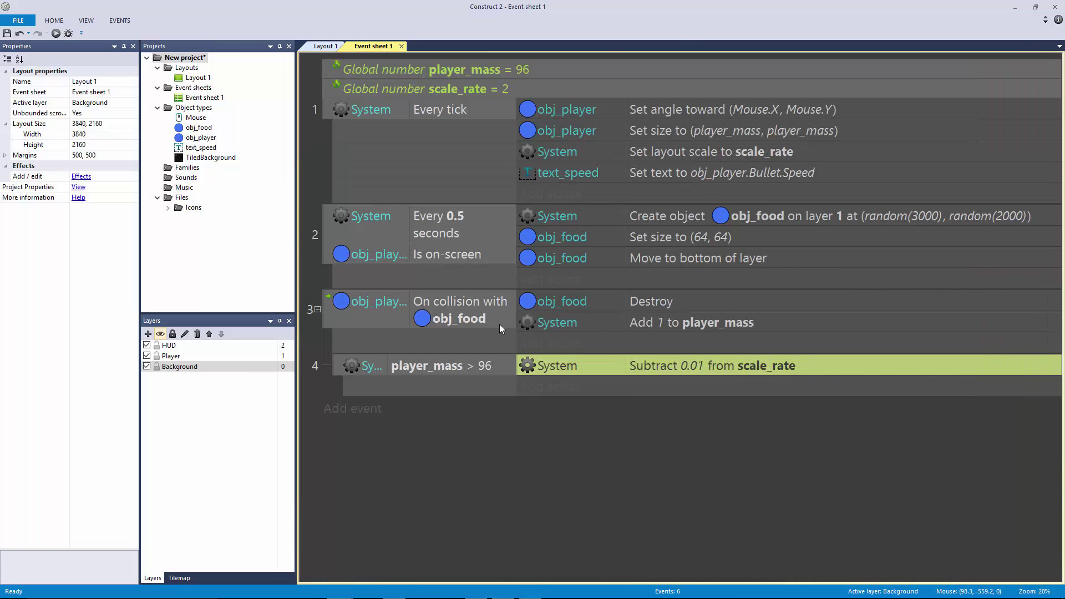
click(473, 368)
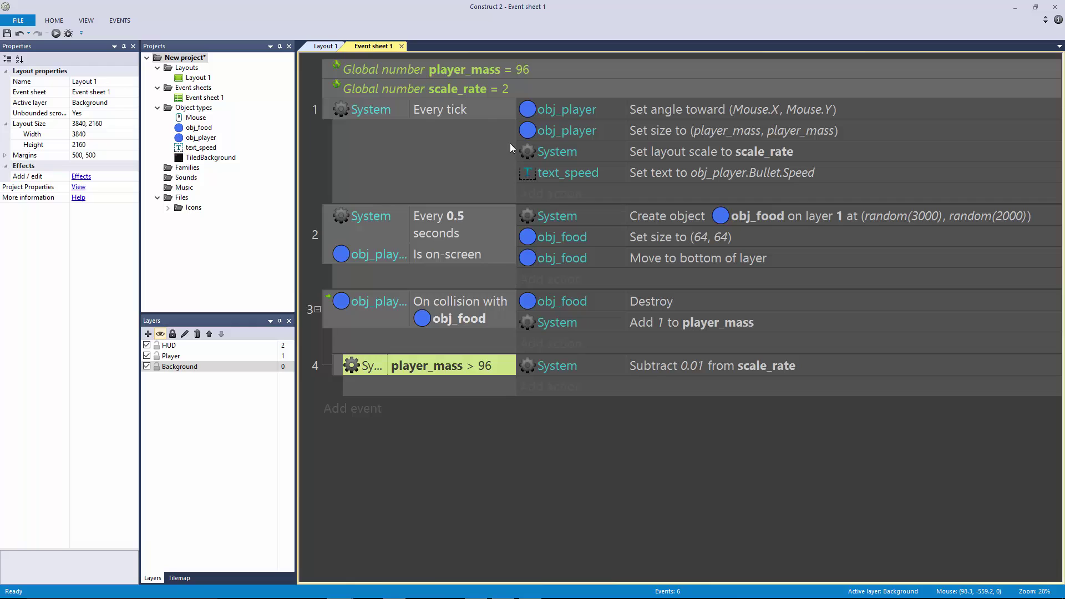
click(501, 88)
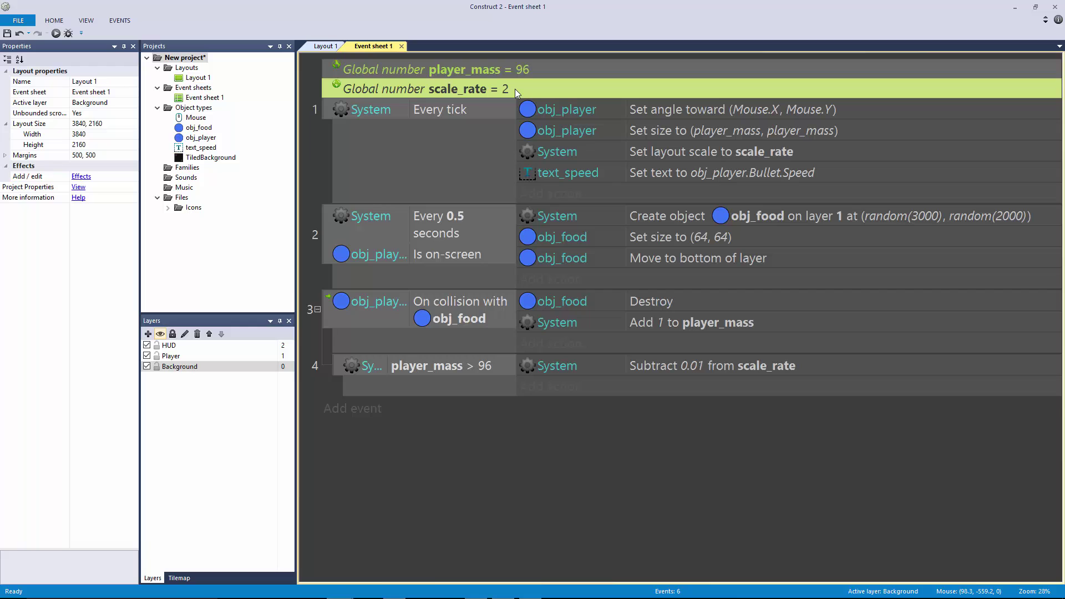
Step: Add an Else event after the player_mass > 96 sub-event with a System Set value action setting scale_rate to 2
click(342, 369)
key(x)
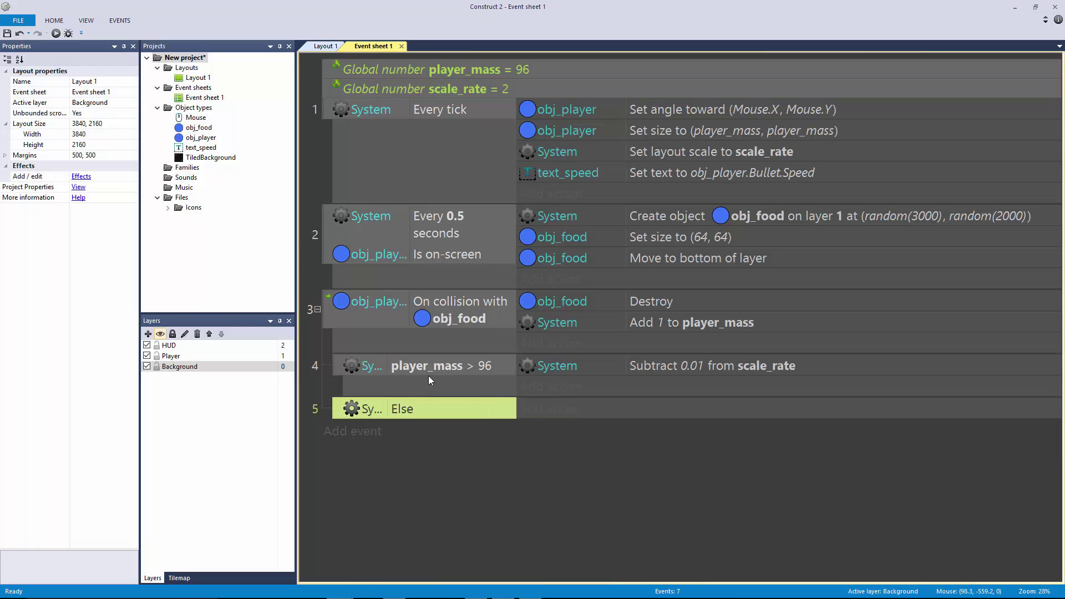
click(547, 408)
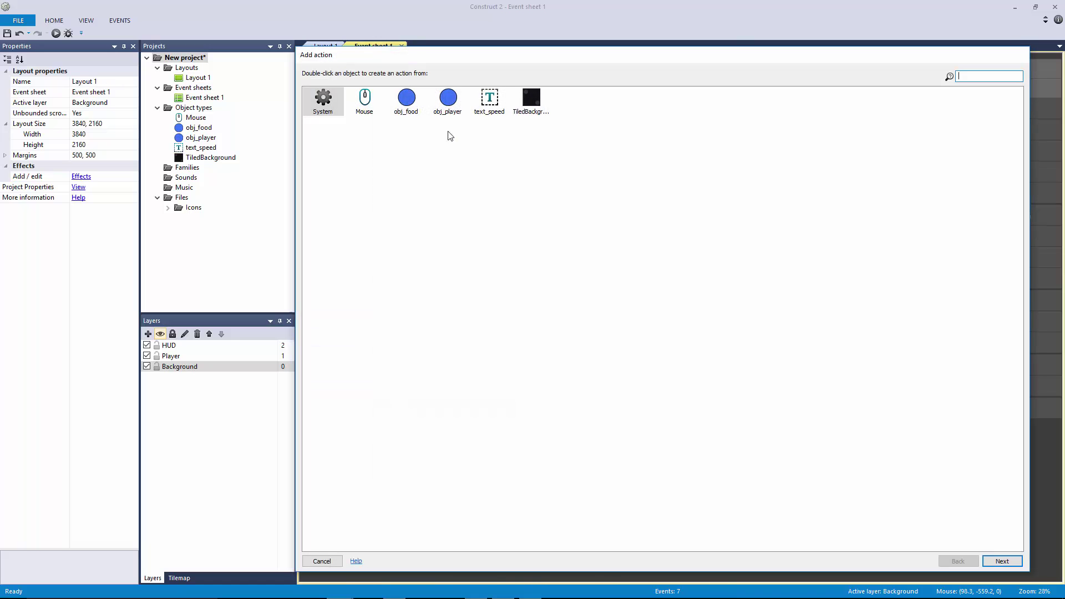
double_click(332, 102)
double_click(549, 174)
click(479, 112)
click(472, 128)
text(2)
key(Return)
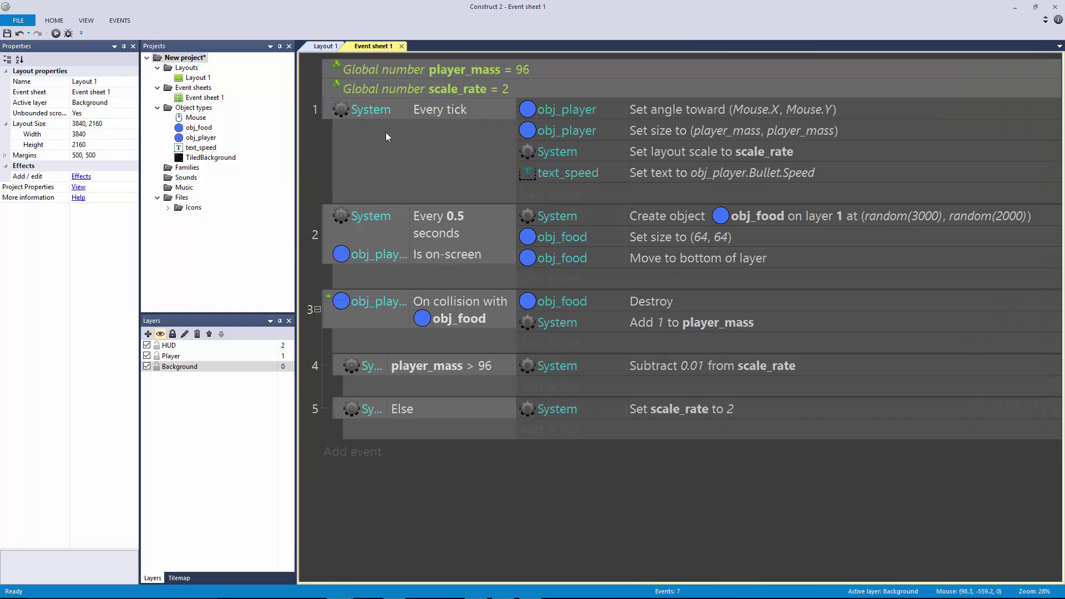
Step: Preview the game in an enlarged window to check the scaling and speed text, and close the preview
click(55, 33)
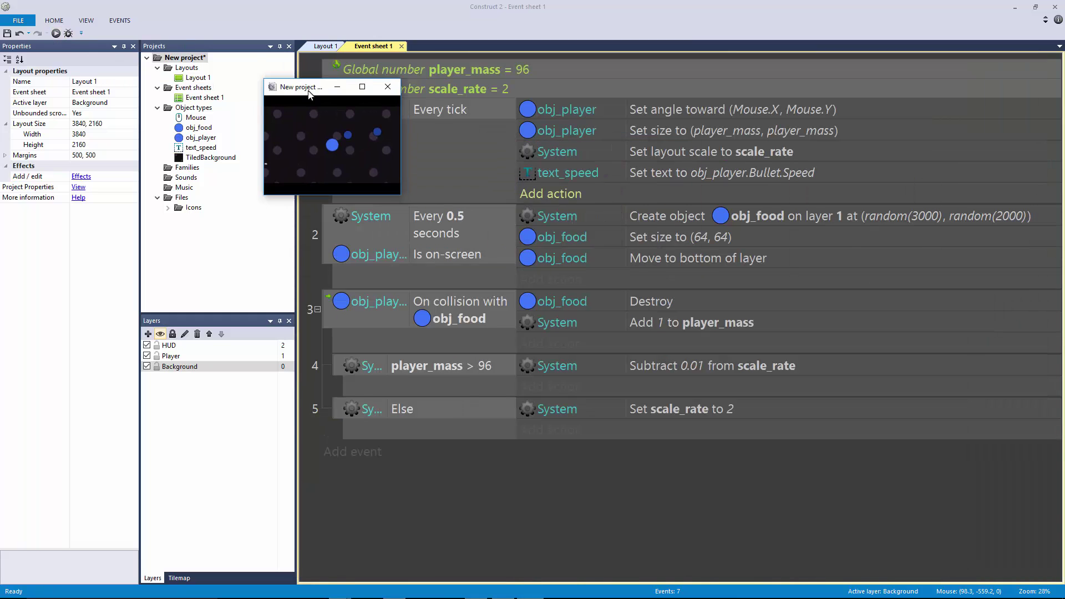
drag(399, 194, 1008, 535)
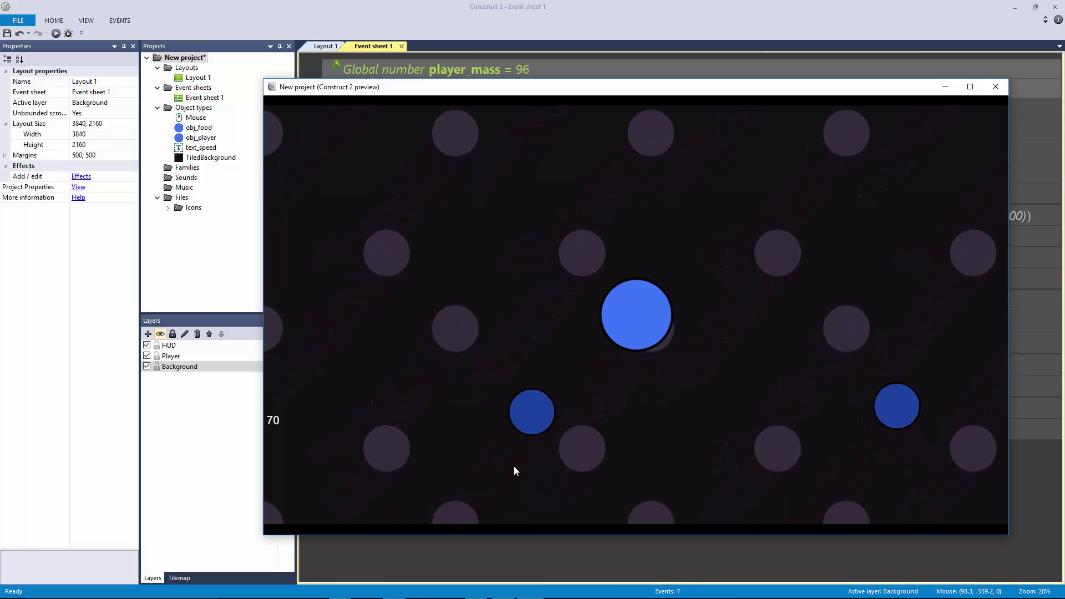
drag(264, 80, 832, 399)
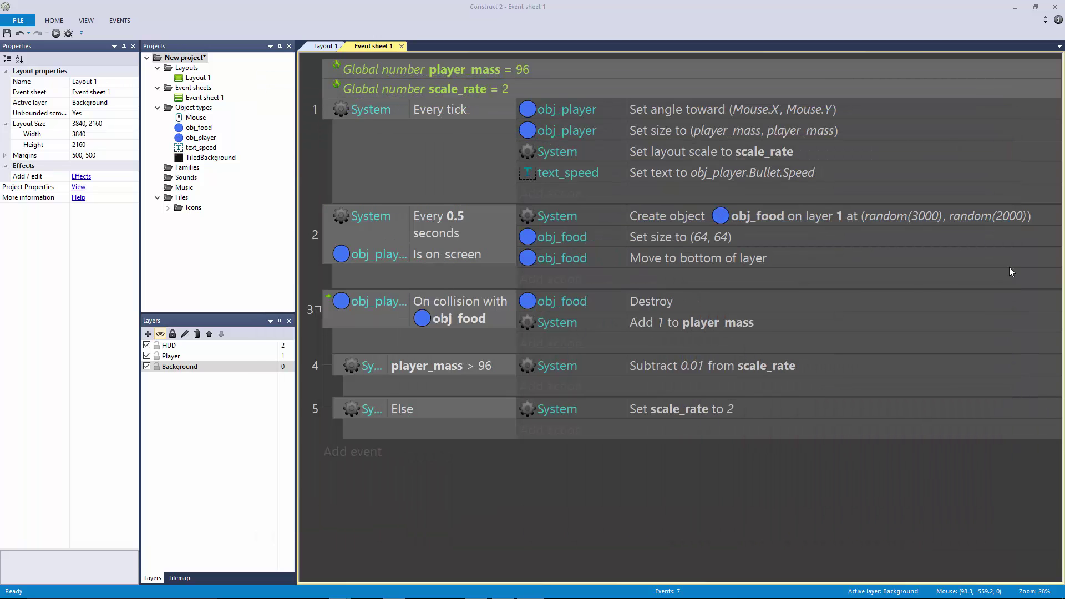
Step: Lock the Background and Player layers of Layout 1, keeping the HUD layer active and unlocked
click(325, 46)
click(169, 345)
click(157, 366)
click(157, 355)
click(172, 334)
click(157, 345)
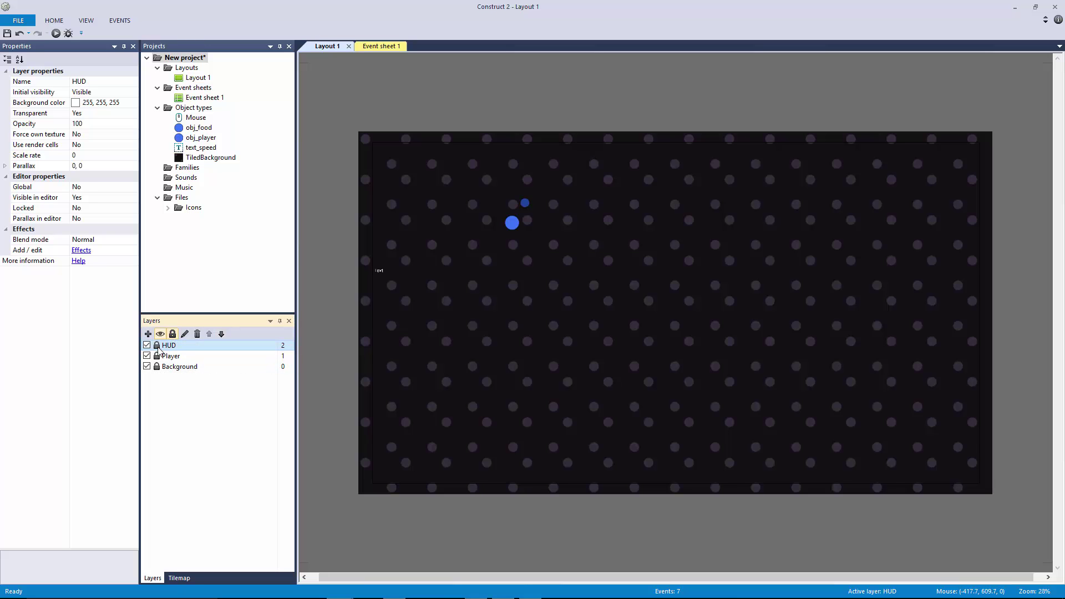
Step: Clone the speed text object twice on the HUD layer, placing both clones below the original
click(320, 251)
ctrl+scroll(307, 248, up, 5)
middle_drag(683, 252, 814, 385)
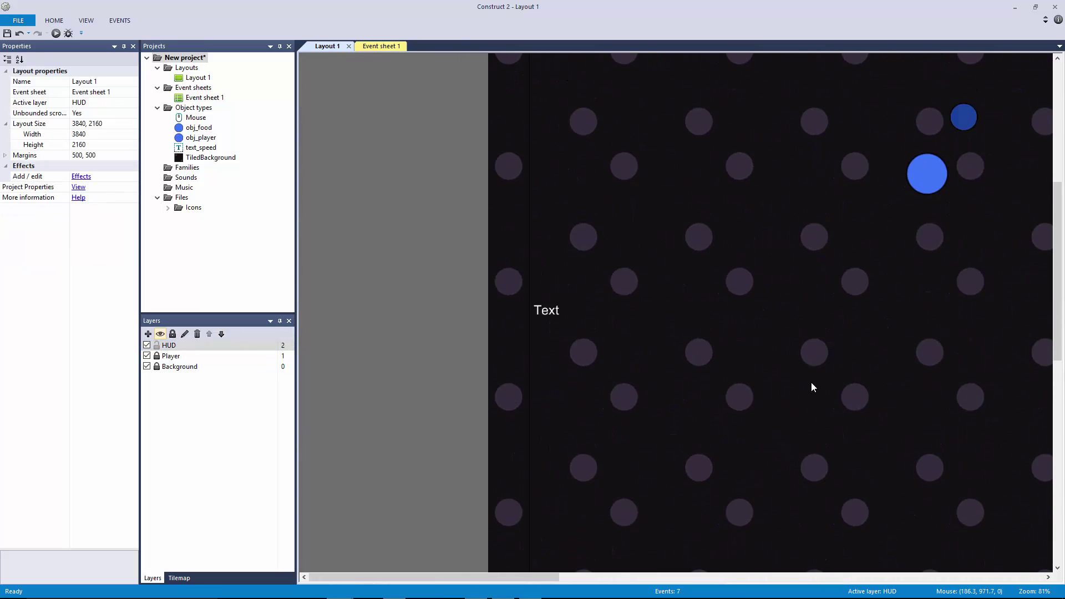
ctrl+scroll(504, 316, up, 3)
click(490, 309)
right_click(489, 308)
click(531, 342)
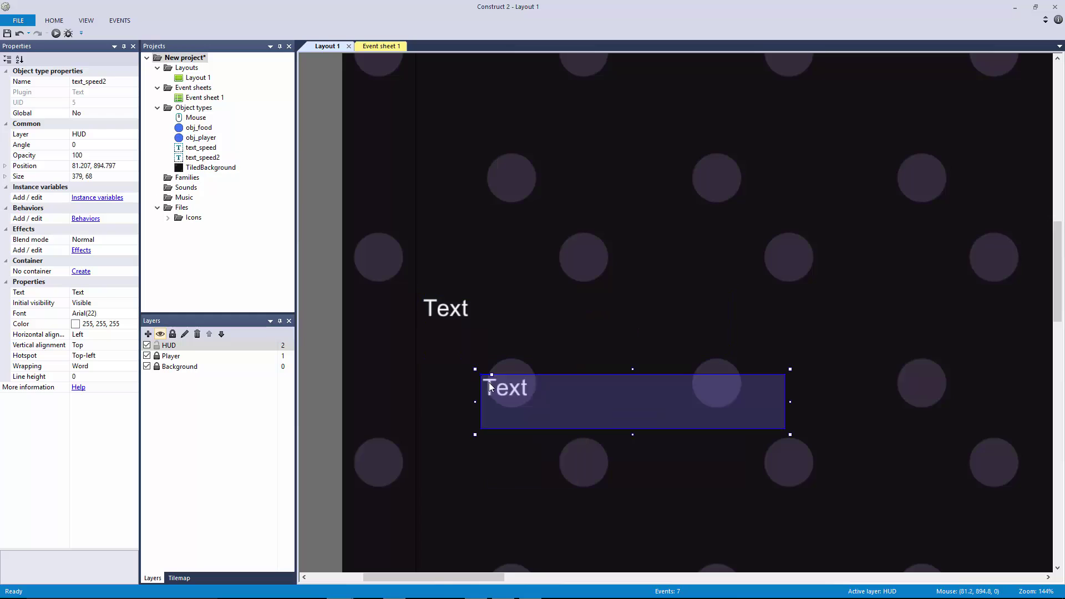
click(476, 356)
right_click(475, 356)
click(521, 390)
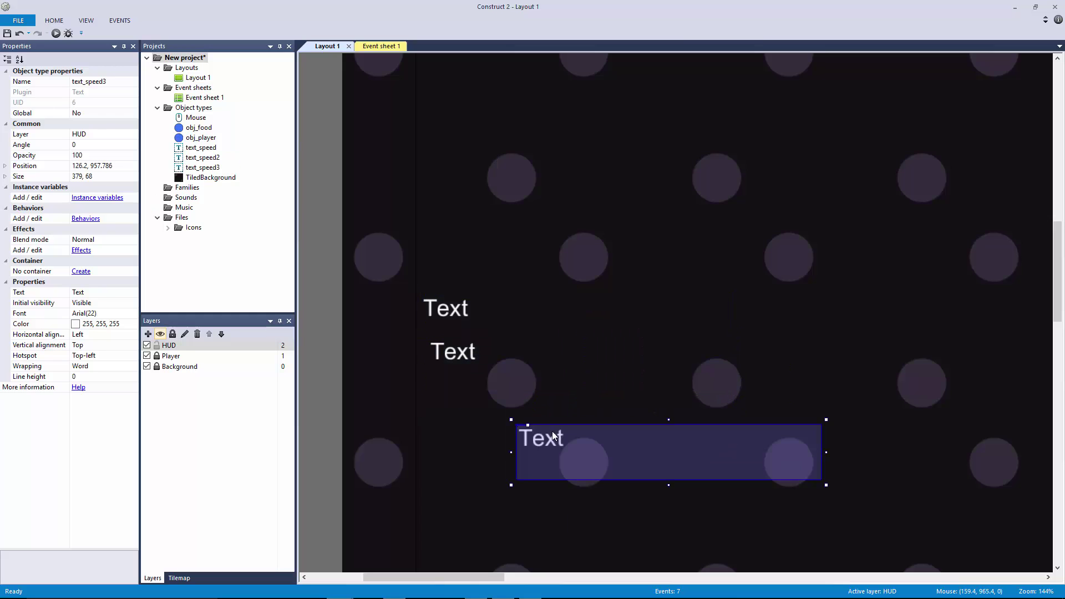
Step: Stack the two cloned texts closely under the speed text and rename the upper clone text_scale
click(469, 404)
drag(475, 366, 464, 391)
click(460, 365)
click(120, 81)
click(120, 81)
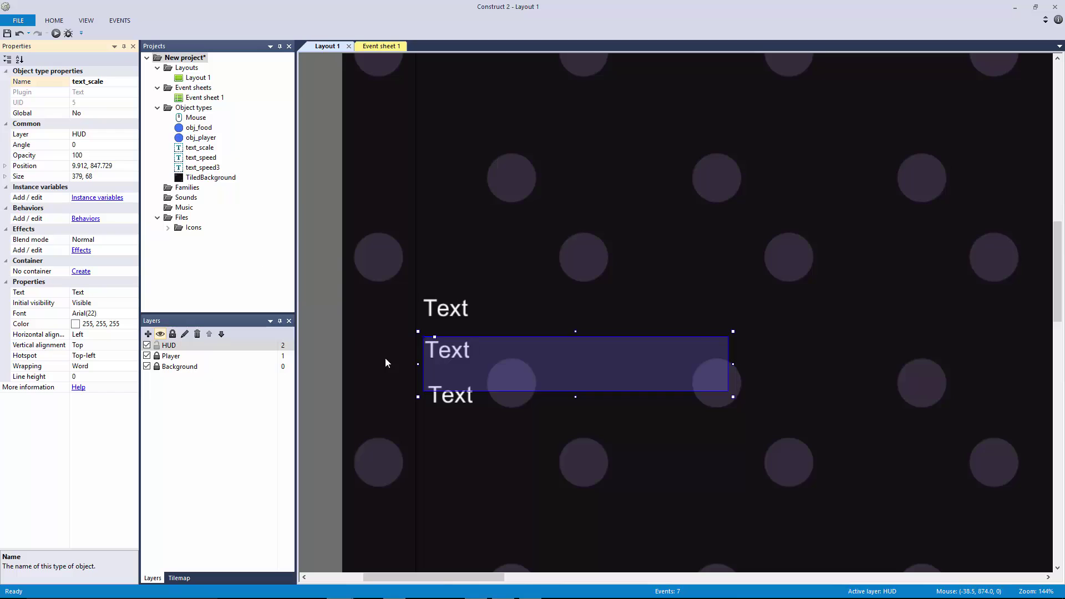
Step: Rename the lower cloned text object text_size
click(462, 406)
click(116, 83)
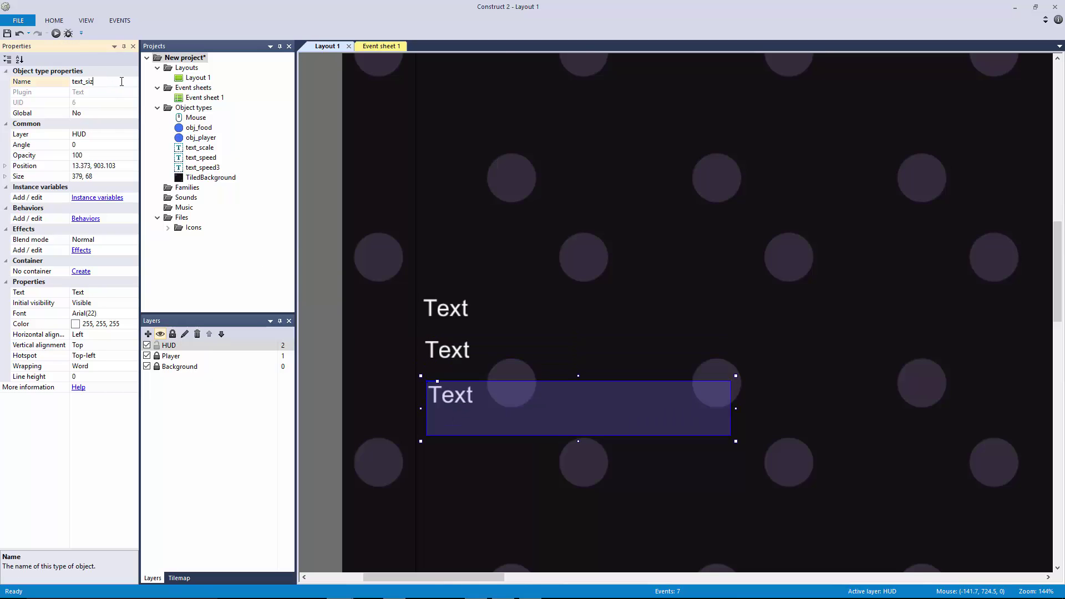
text(size)
key(Return)
Step: Duplicate the text_speed Set text action twice in the Every tick event of Event sheet 1
click(375, 47)
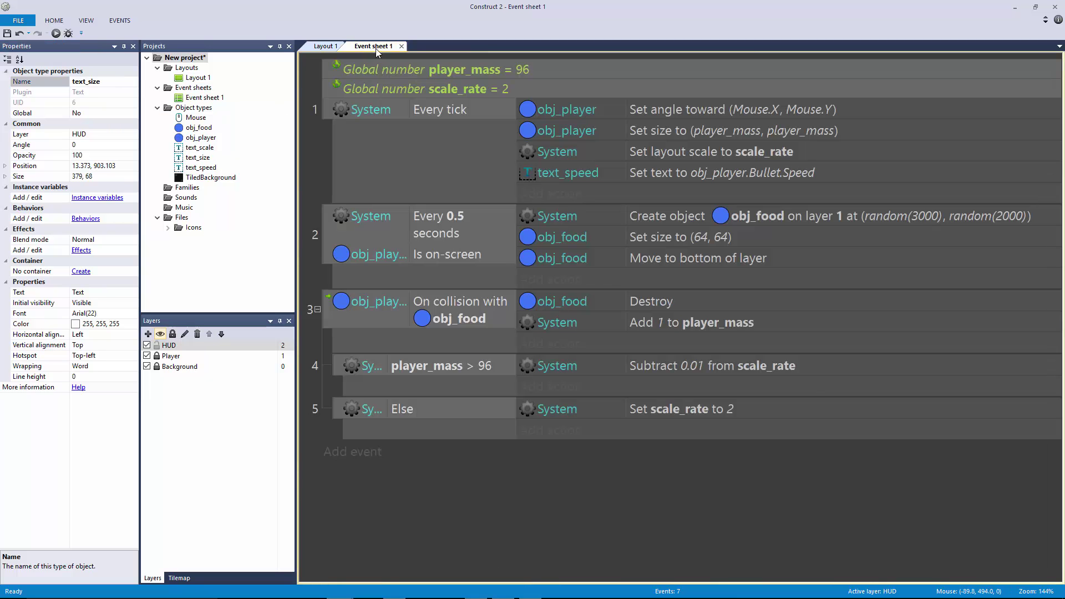
click(560, 169)
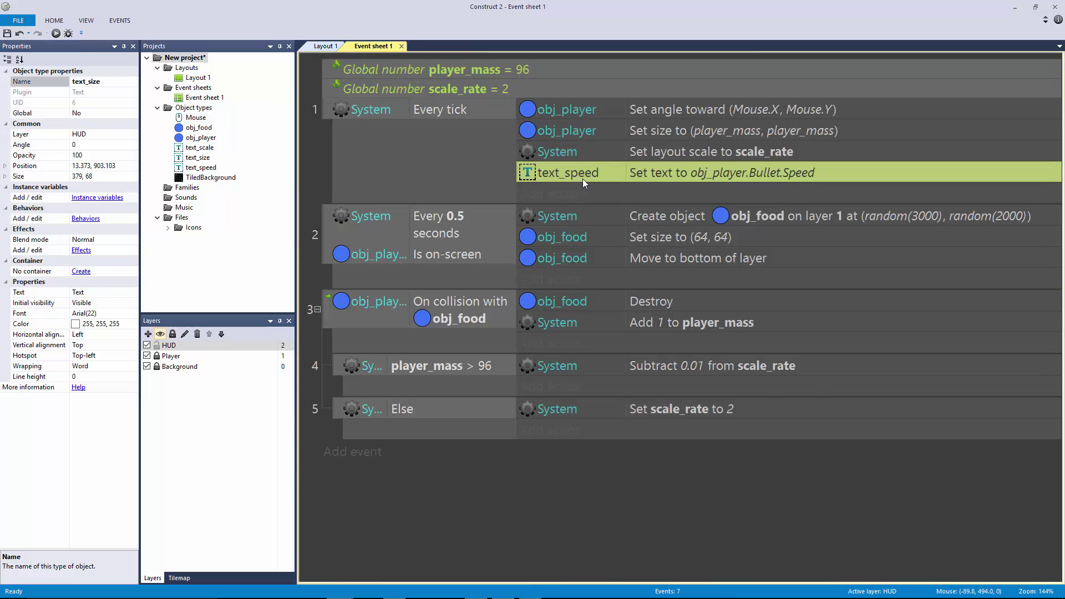
key(ctrl+c)
key(ctrl+v)
key(ctrl+v)
Step: Replace the text_speed object in the first copied Set text action with text_scale
double_click(790, 197)
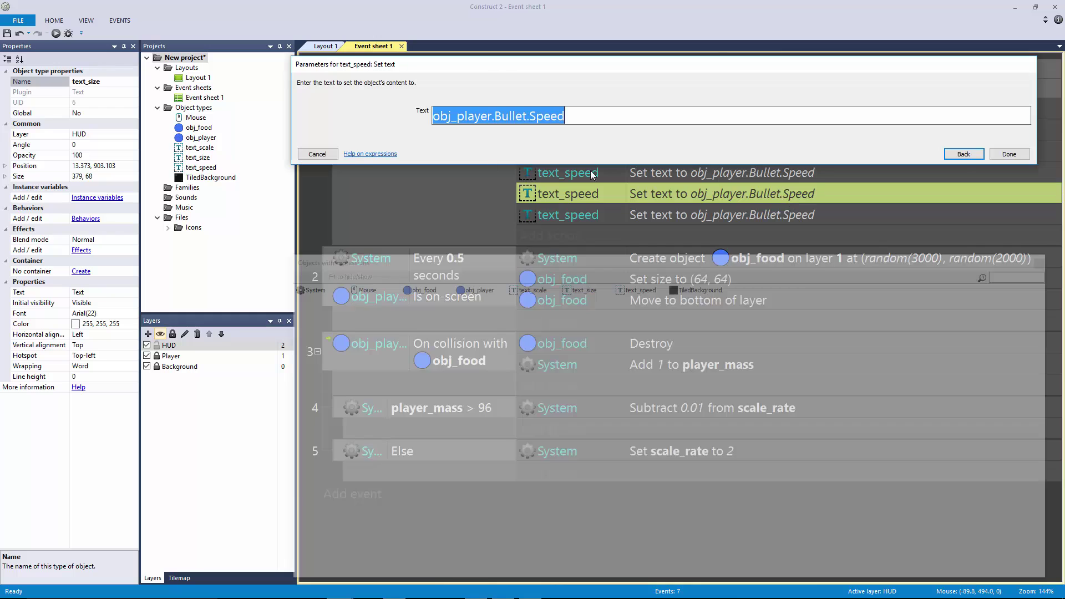
click(317, 154)
double_click(583, 194)
double_click(375, 114)
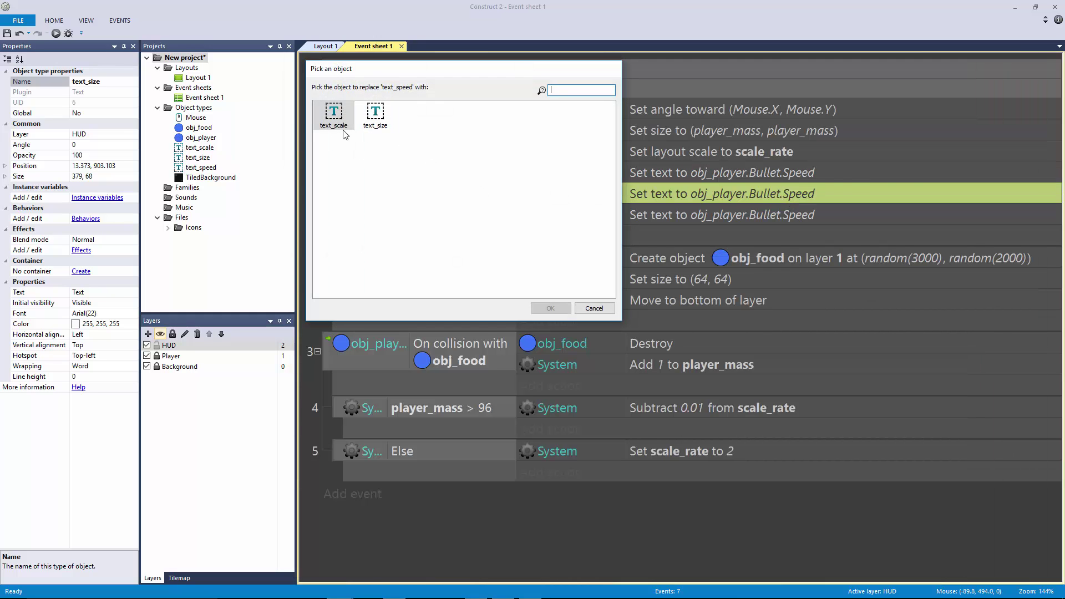
double_click(343, 130)
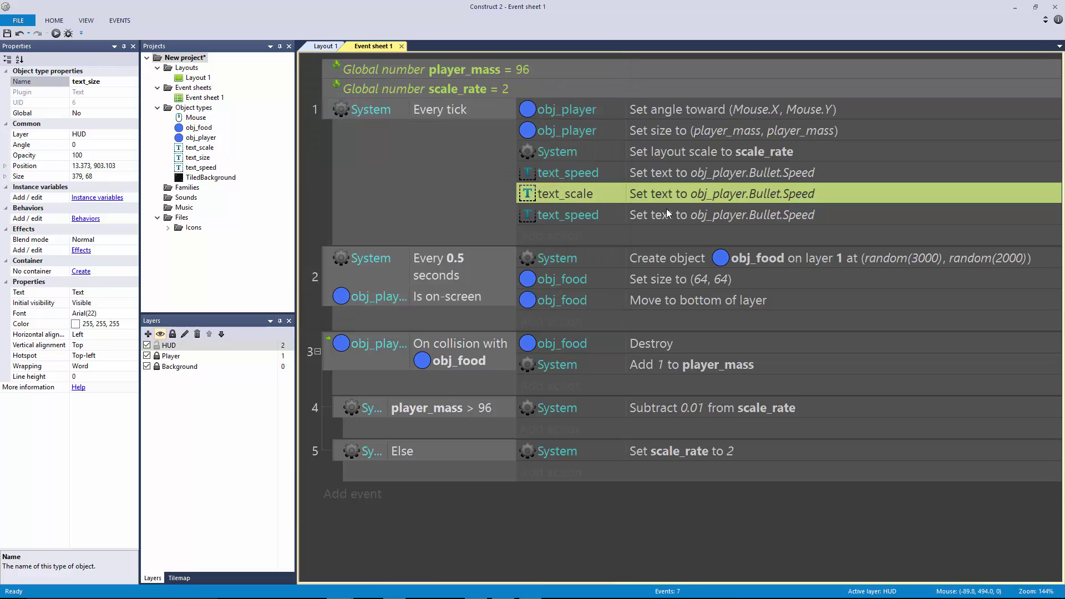
Step: Set the text_scale action's text expression to player_mass
double_click(715, 194)
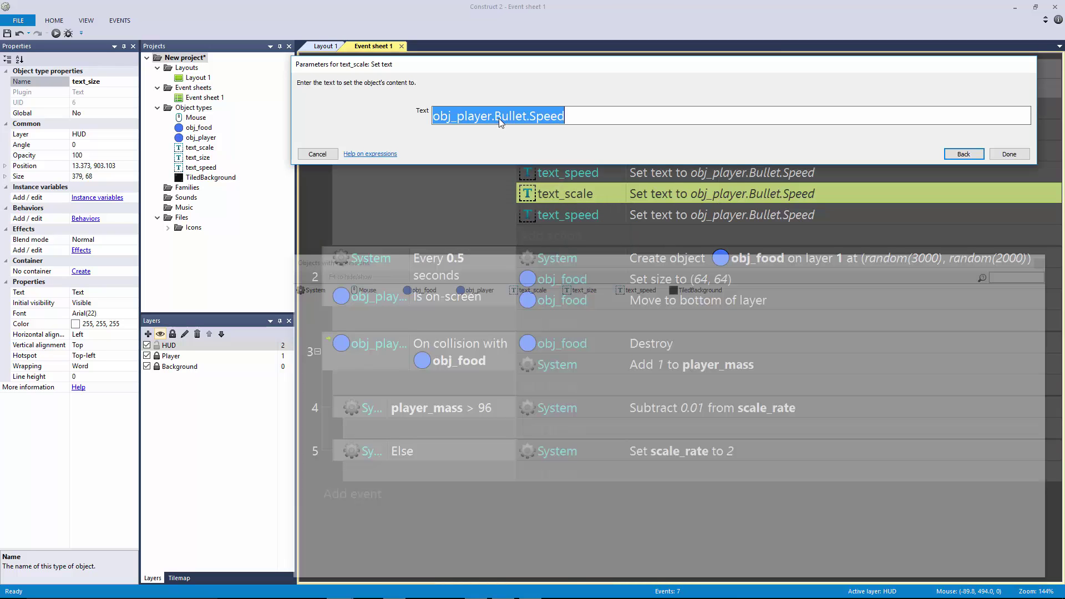
text(player_mass)
key(Return)
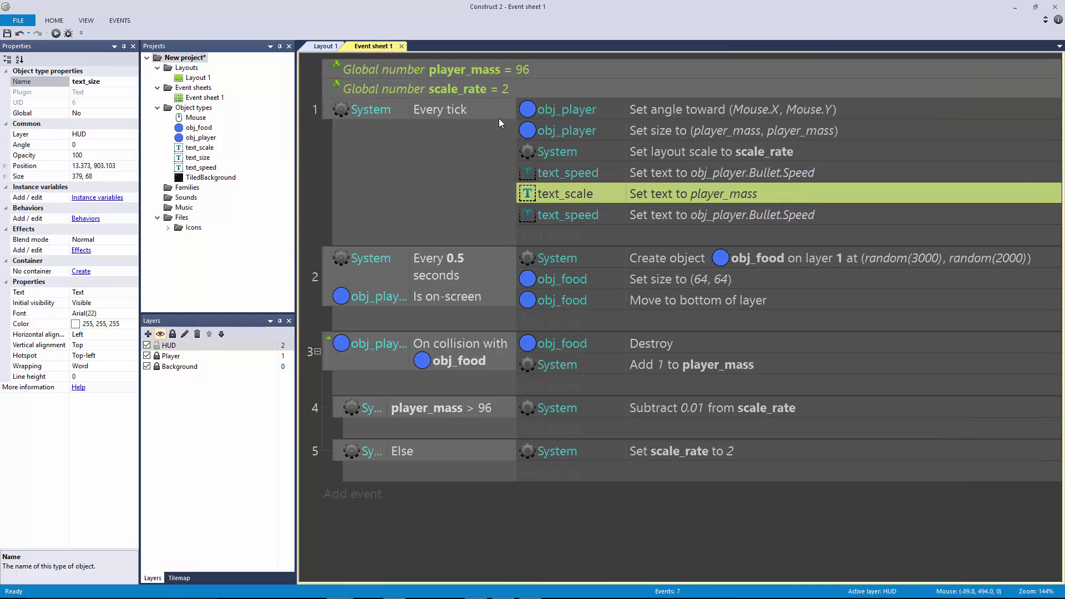
Step: Replace text_speed in the last copied Set text action with text_size, and set the text_scale action's text to scale_rate
double_click(607, 211)
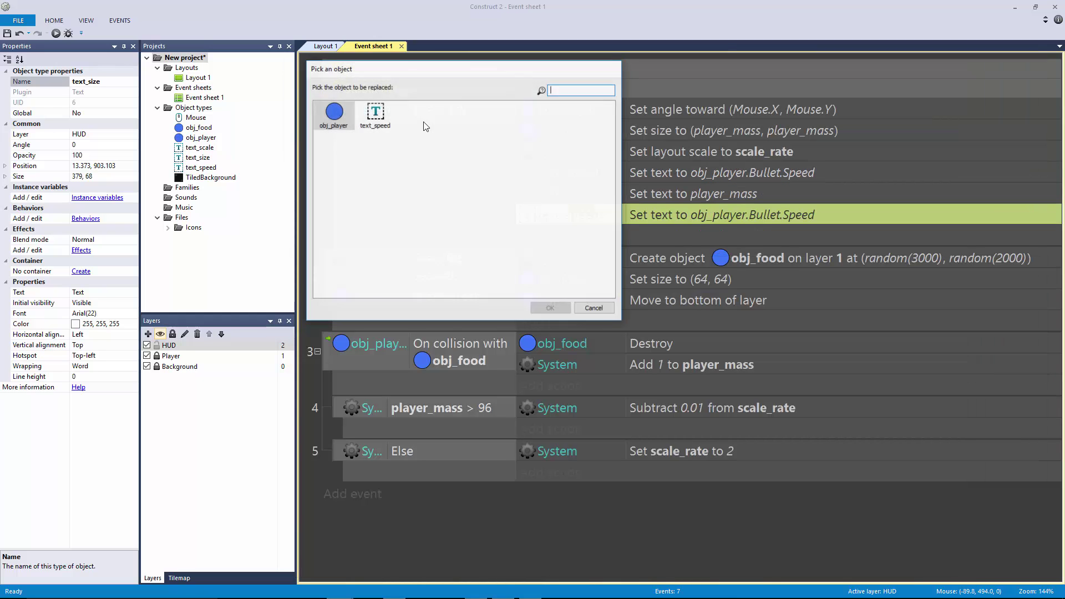
double_click(375, 114)
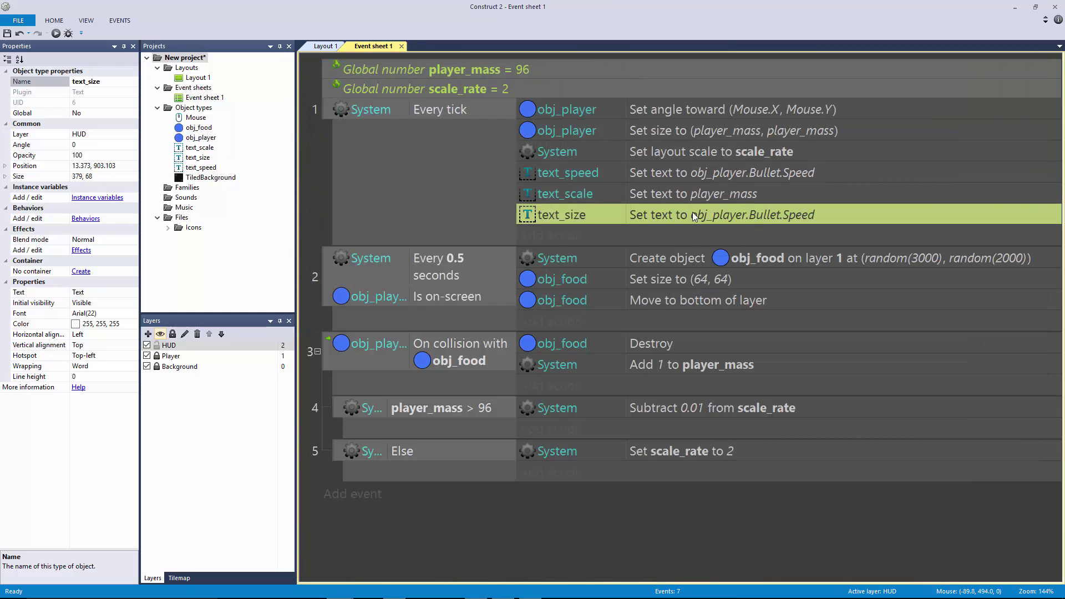
click(673, 193)
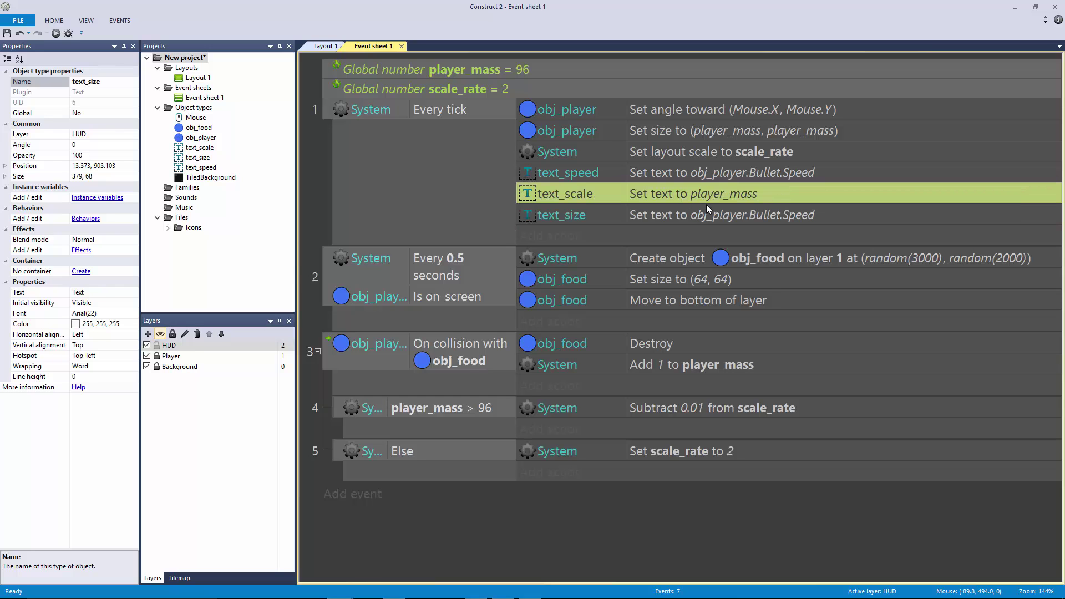
double_click(706, 198)
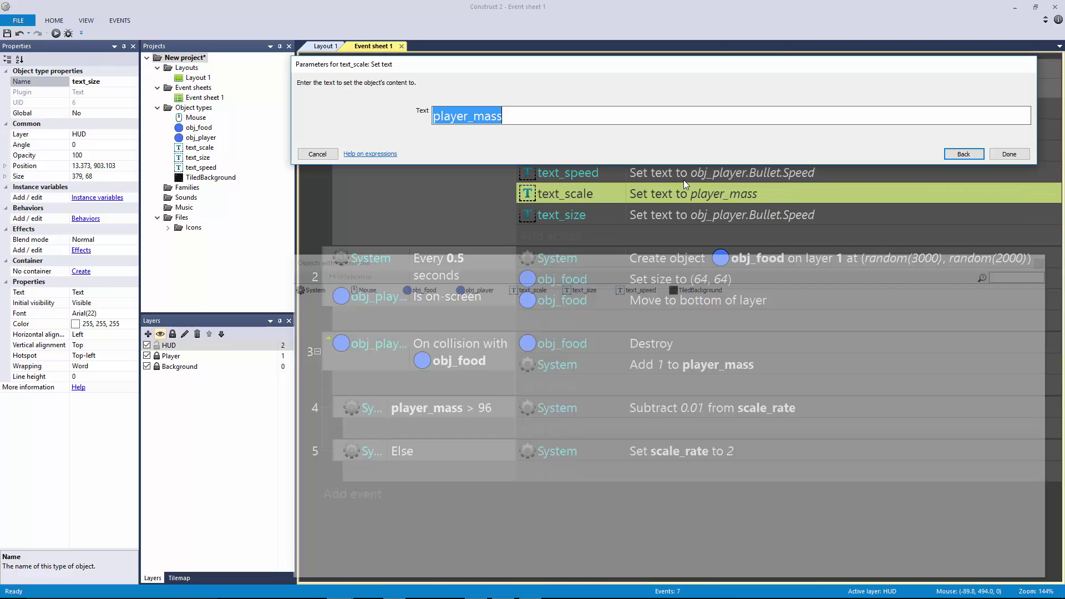
text(scale_rate)
key(Return)
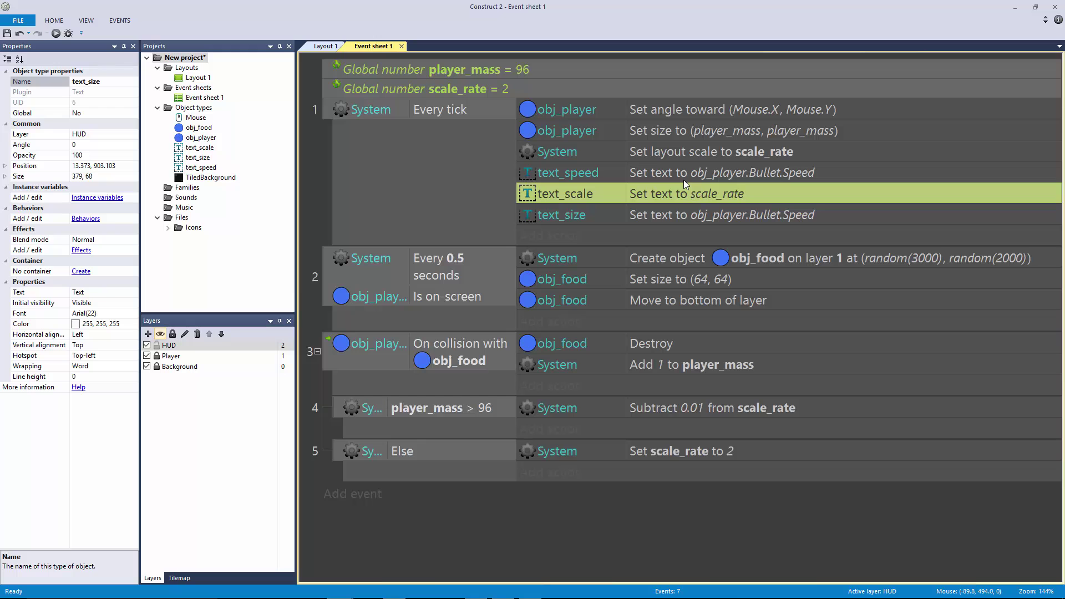
Step: Set the text_size action's text expression to player_mass
double_click(717, 215)
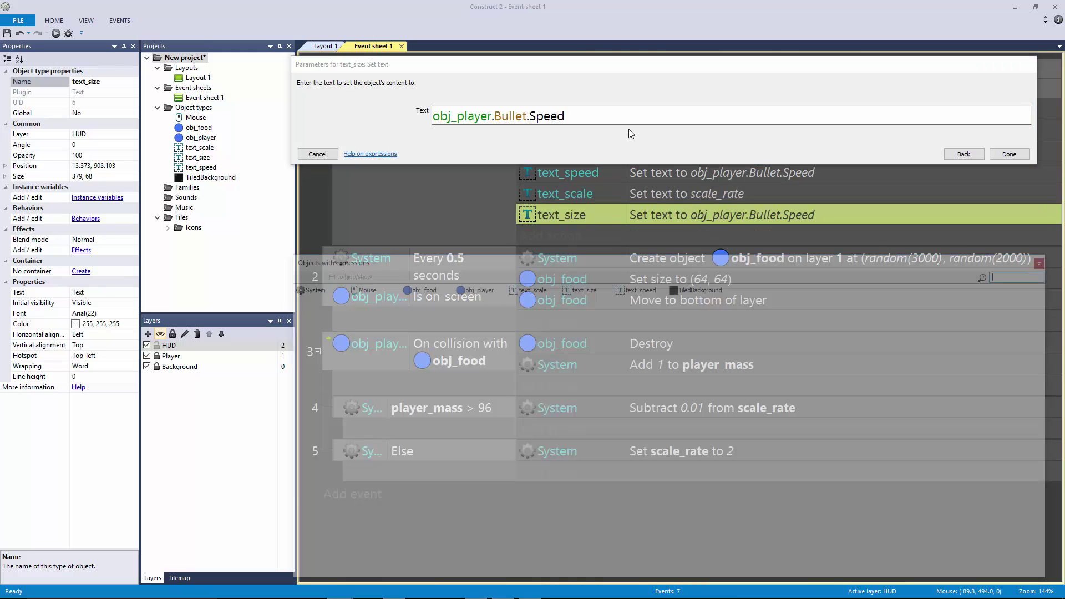
text(pla)
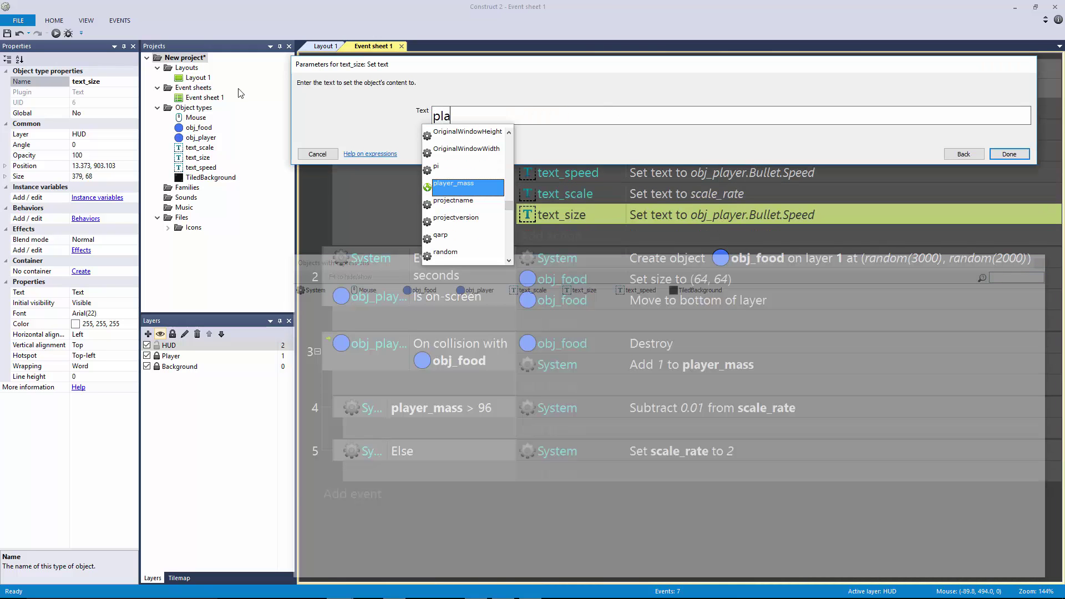
key(Return)
key(Return)
Step: Preview the game in an enlarged window to check the speed, scale and size texts while eating food, and close it
click(322, 46)
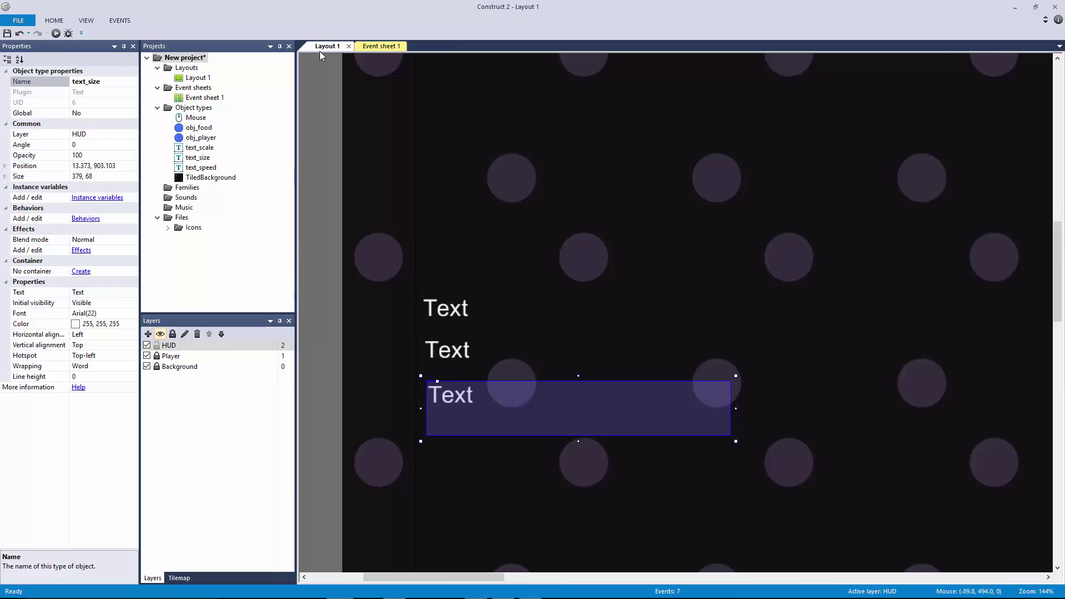
click(56, 34)
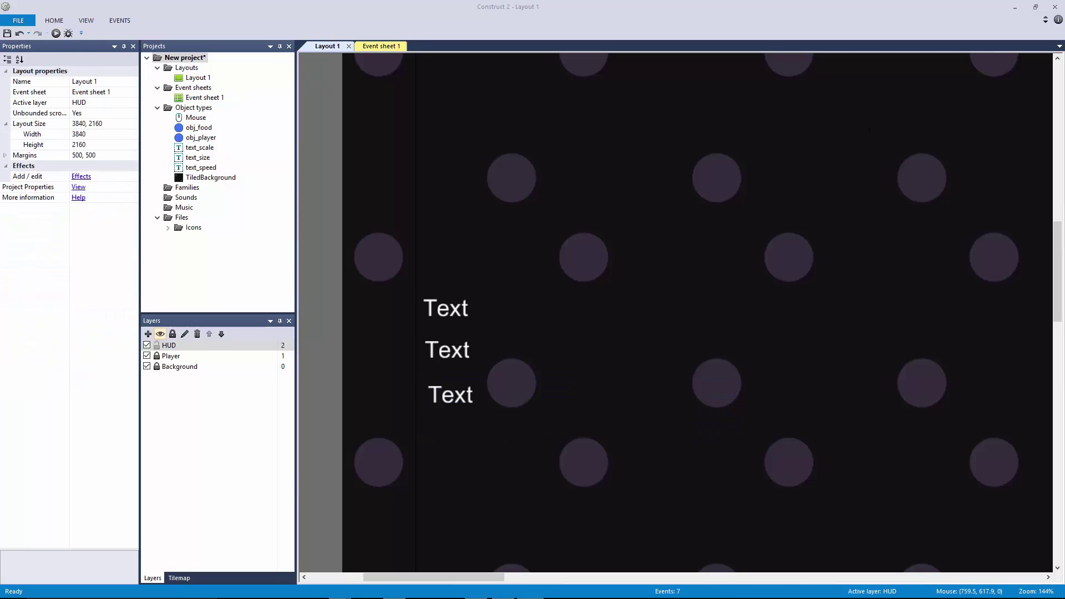
drag(483, 178, 1028, 467)
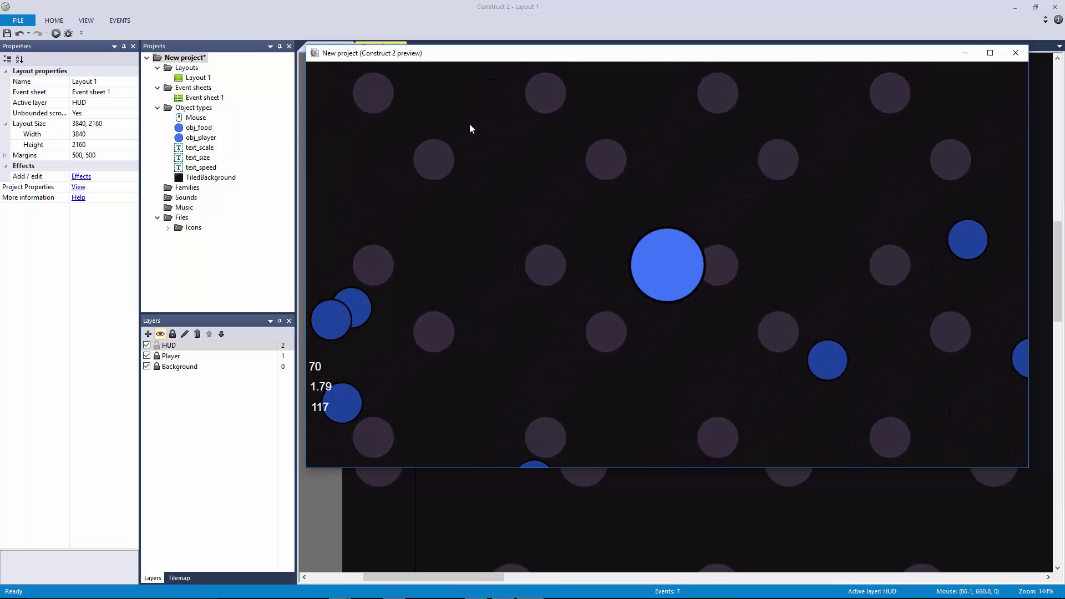
drag(307, 47, 847, 322)
key(alt+F4)
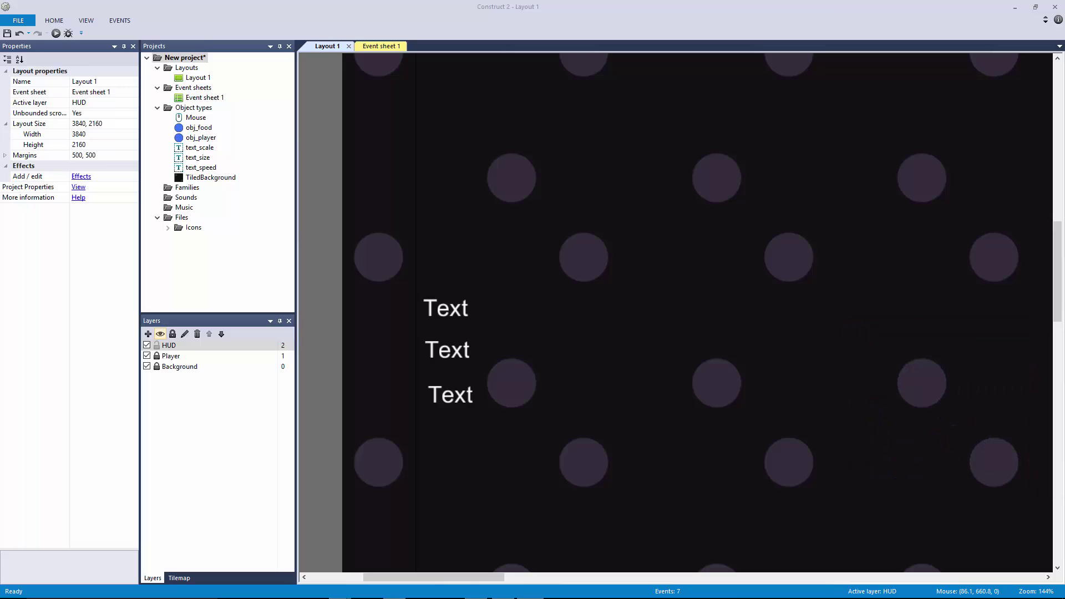
Step: Add an instance variable named player_state of type Text with an empty initial value to obj_player
click(385, 47)
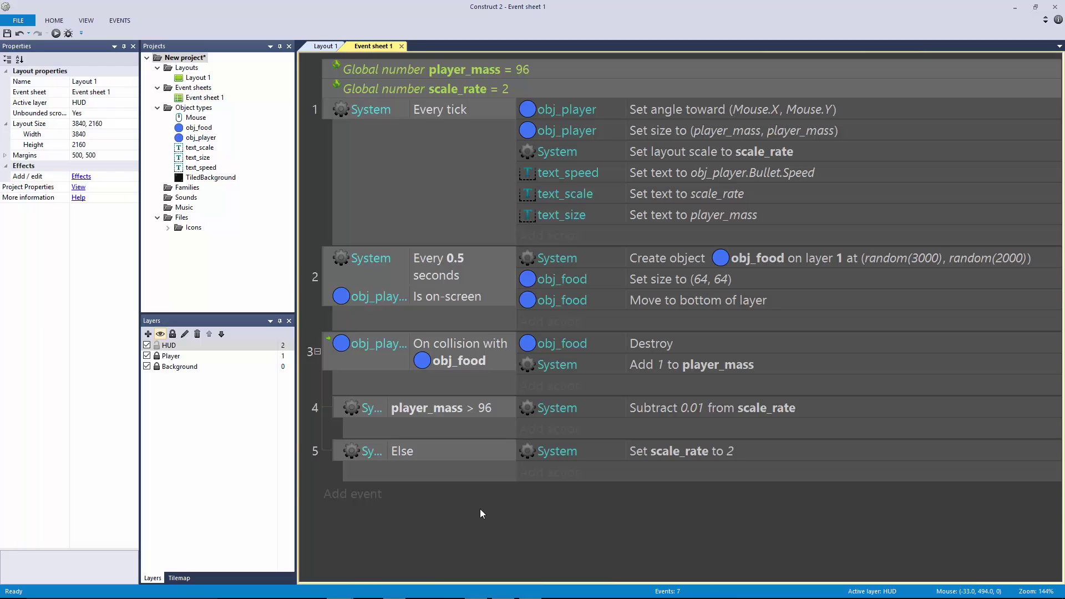
click(204, 138)
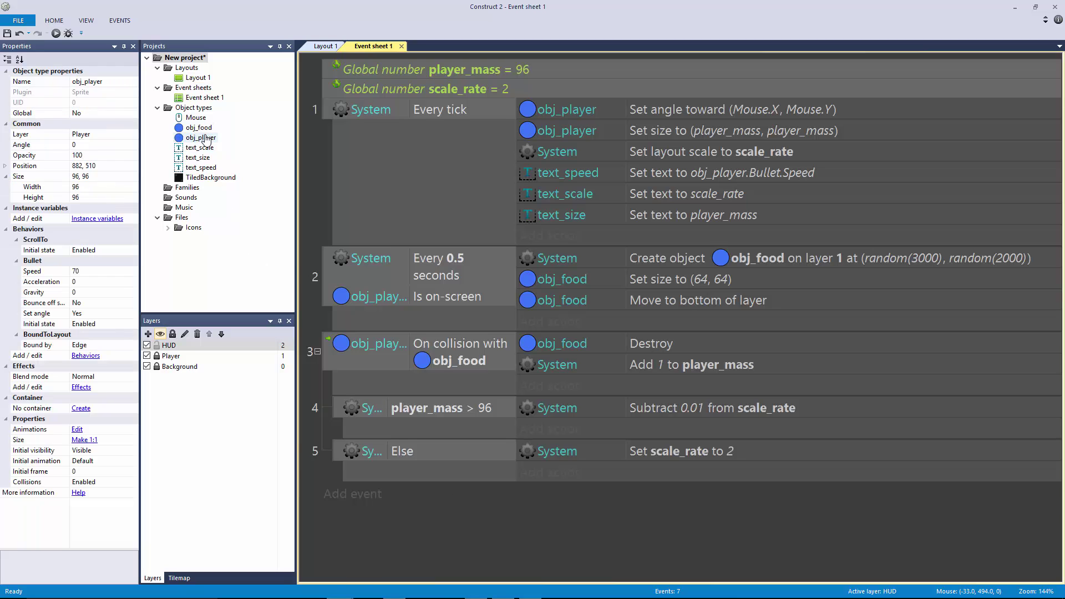
click(98, 218)
drag(484, 225, 485, 208)
click(452, 229)
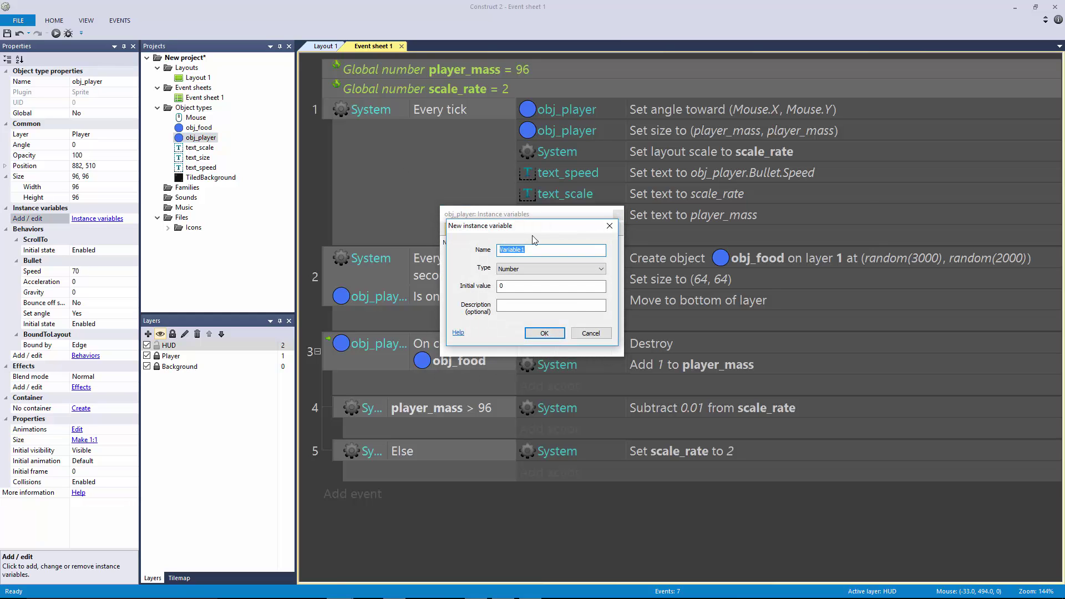
text(player_state)
click(577, 268)
click(550, 287)
click(544, 333)
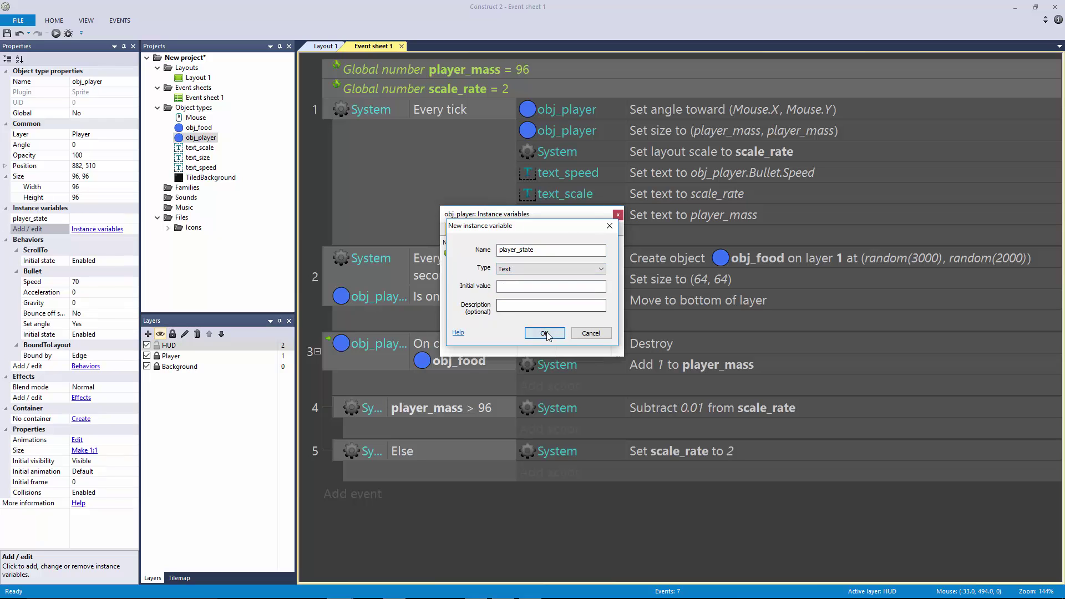
click(617, 215)
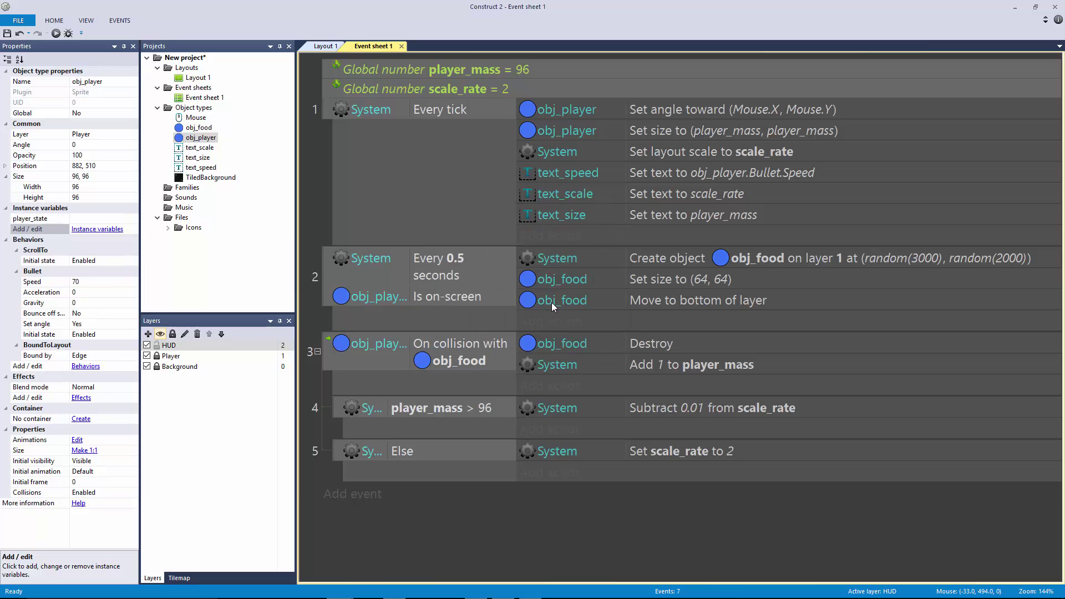
Step: Add a new event at the end of the event sheet with the Mouse condition that the left button is down
click(491, 366)
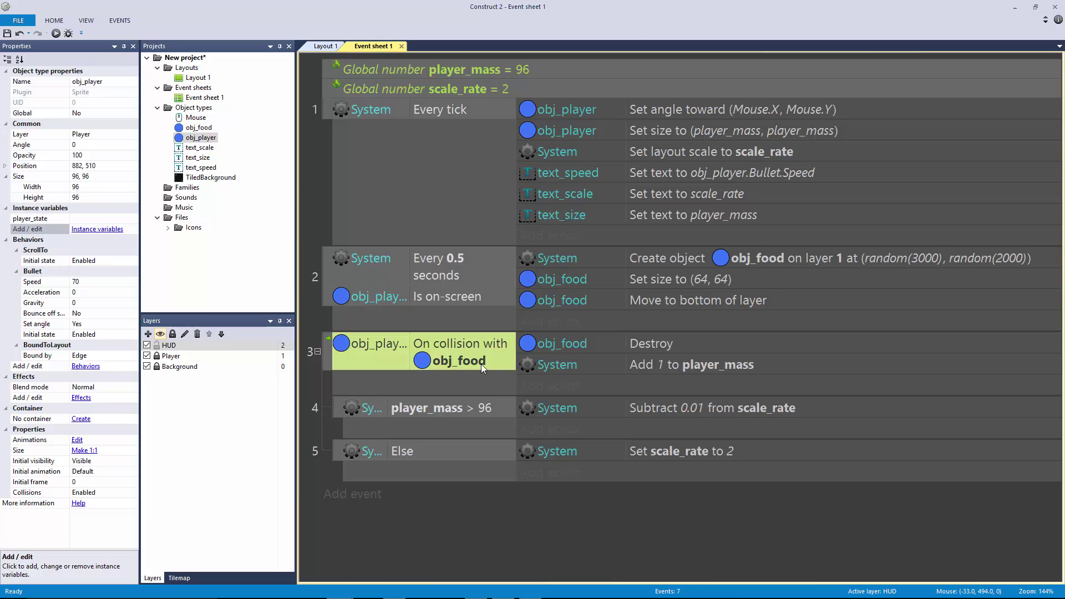
click(366, 494)
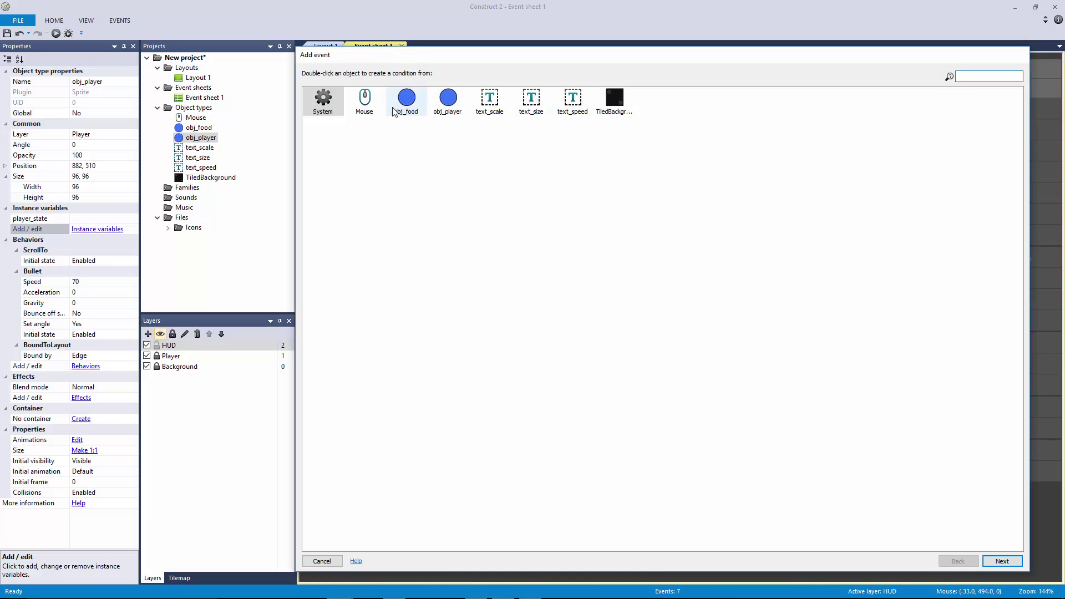
double_click(365, 101)
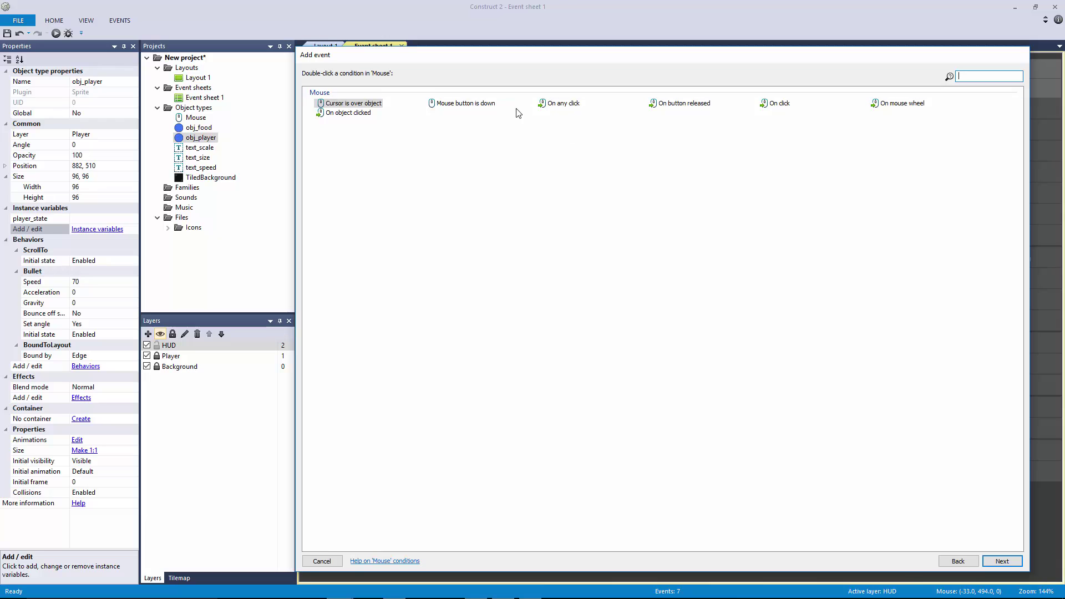
double_click(485, 104)
click(1003, 145)
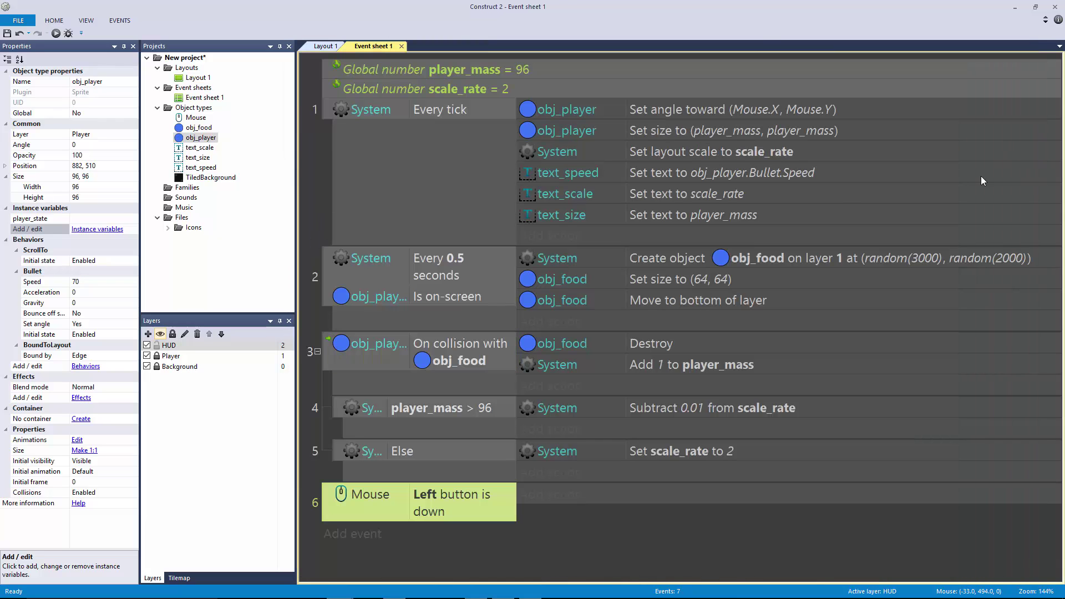
Step: Copy the player_mass > 96 condition into the left-button event as its second condition
click(475, 412)
key(ctrl+c)
click(460, 502)
key(ctrl+v)
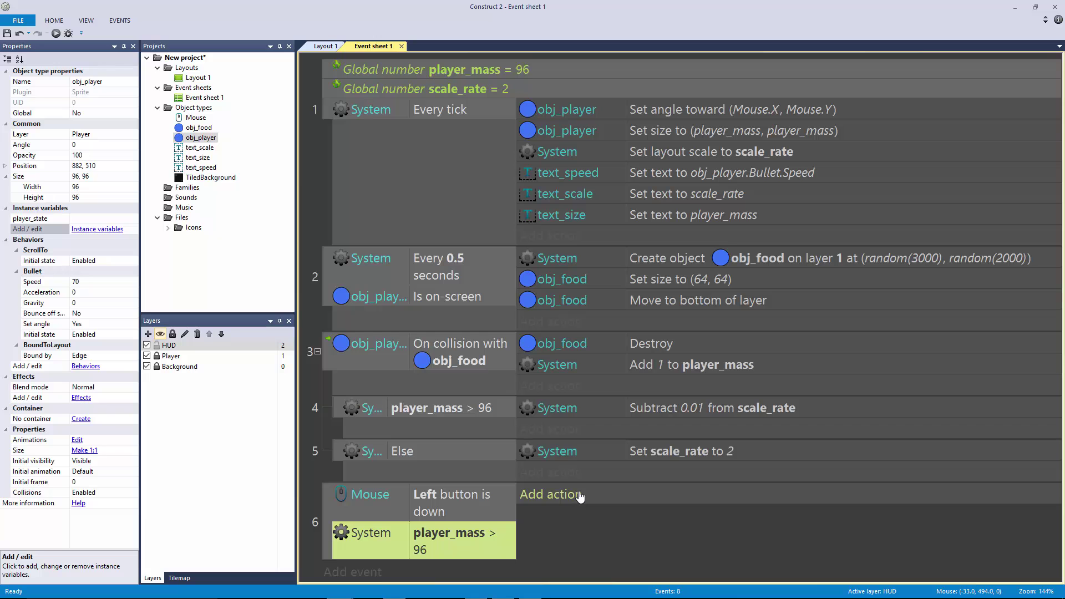
Step: Copy the Add to player_mass action into the left-button event and change it to subtract 0.01 from player_mass
click(662, 363)
key(ctrl+c)
click(489, 503)
key(ctrl+v)
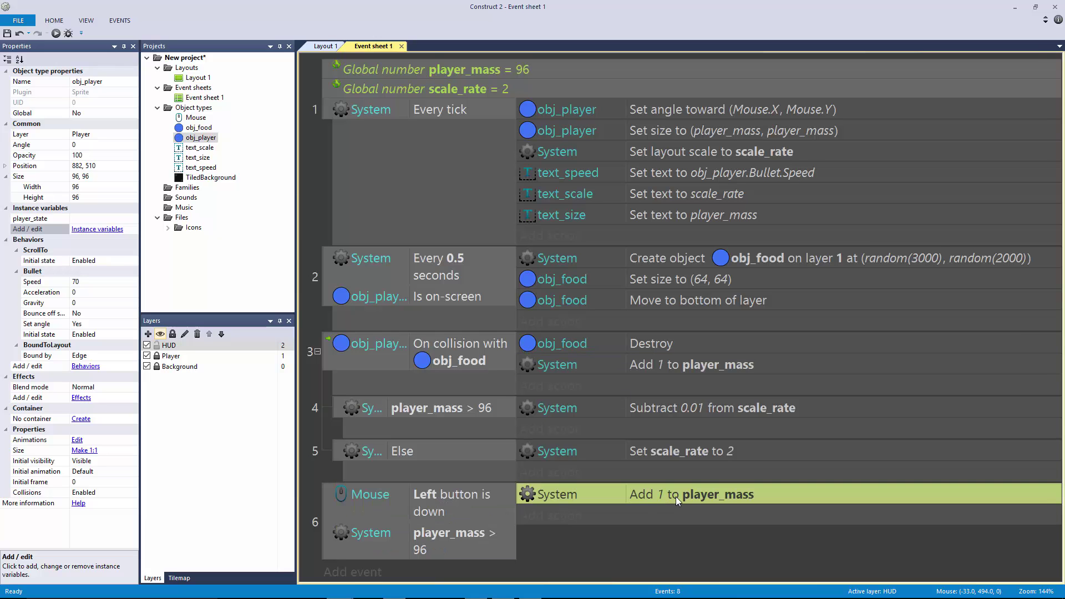
double_click(676, 495)
click(955, 170)
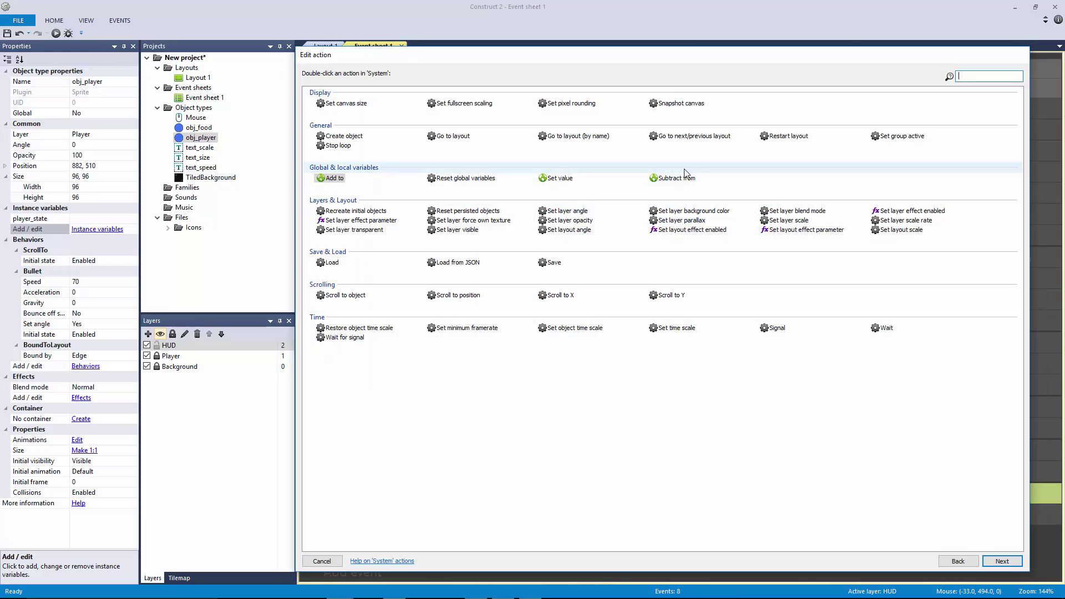
double_click(674, 179)
key(Tab)
text(0.01)
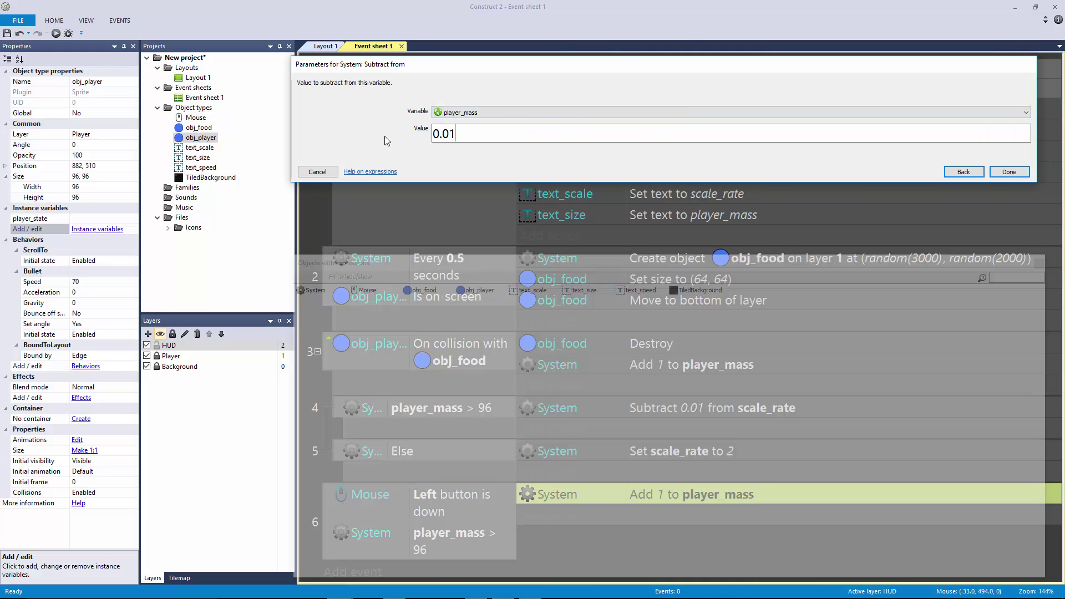
key(Return)
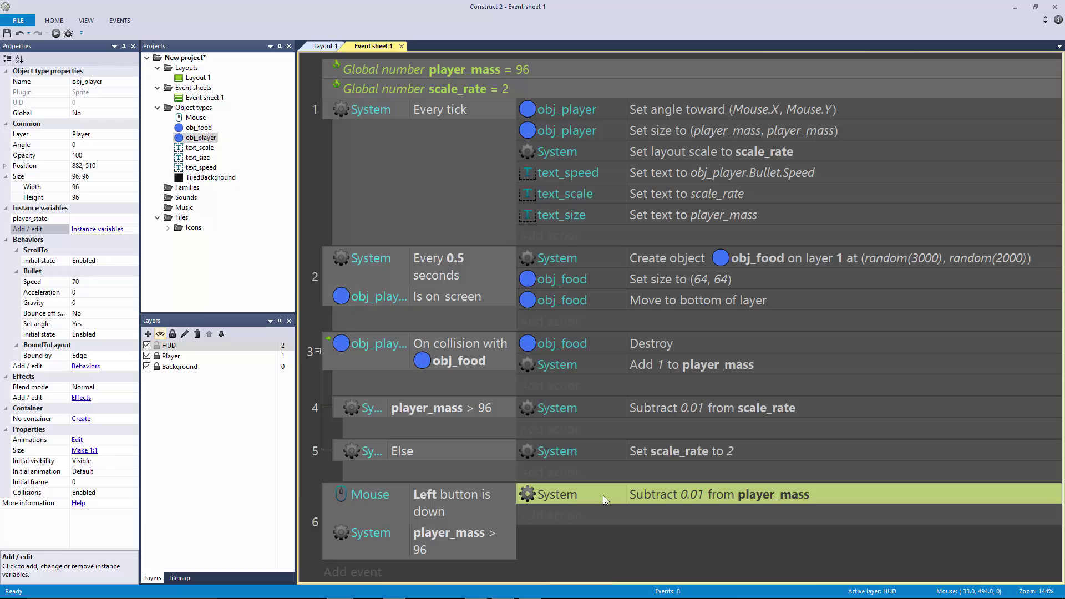
Step: Add an obj_player action to the left-button event that sets player_state to "down"
click(461, 503)
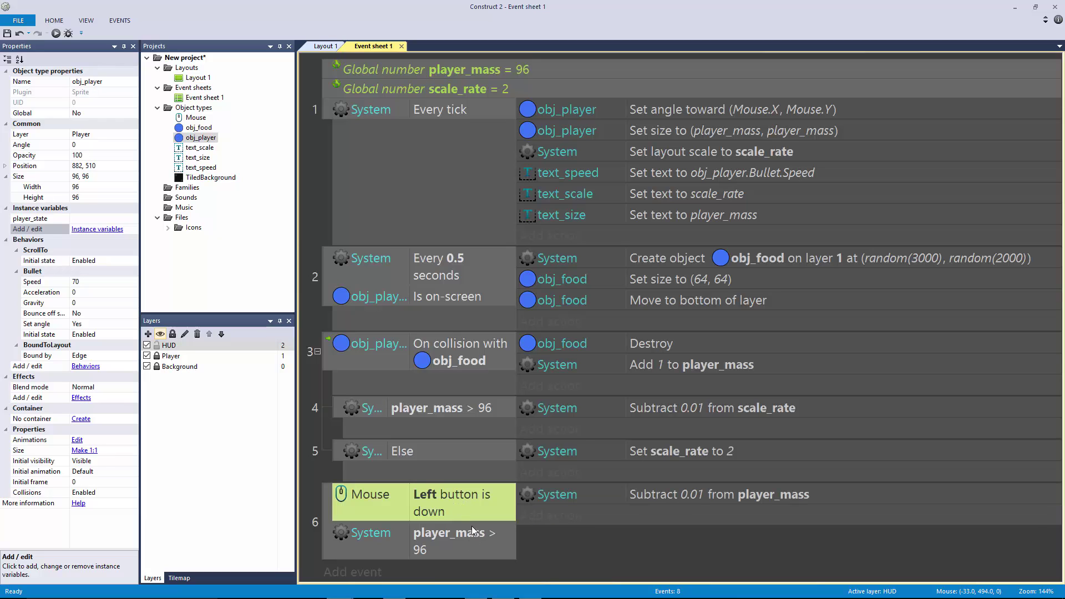
click(475, 542)
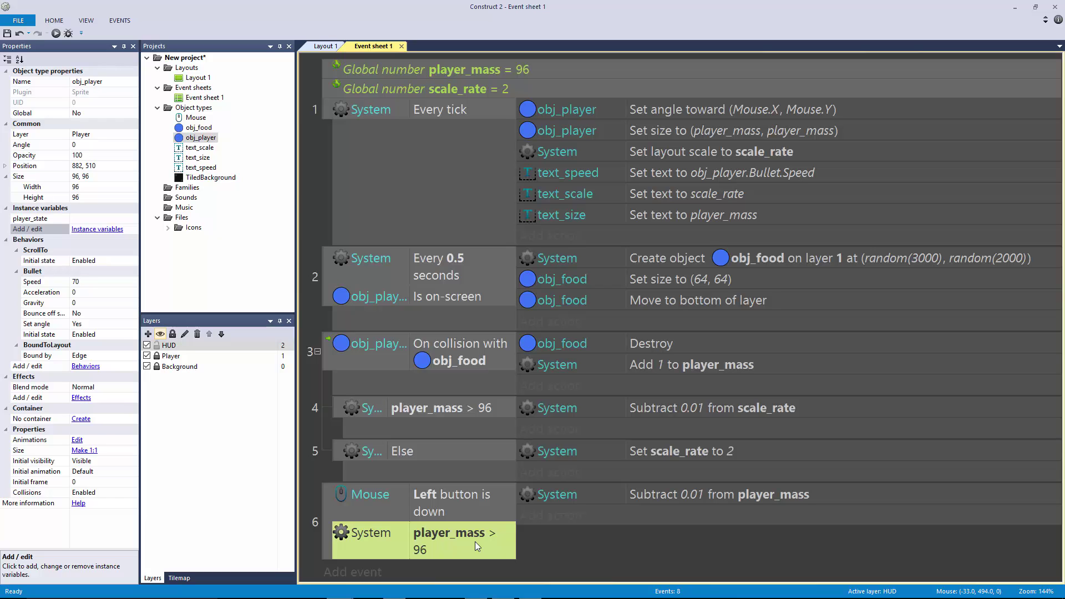
click(546, 515)
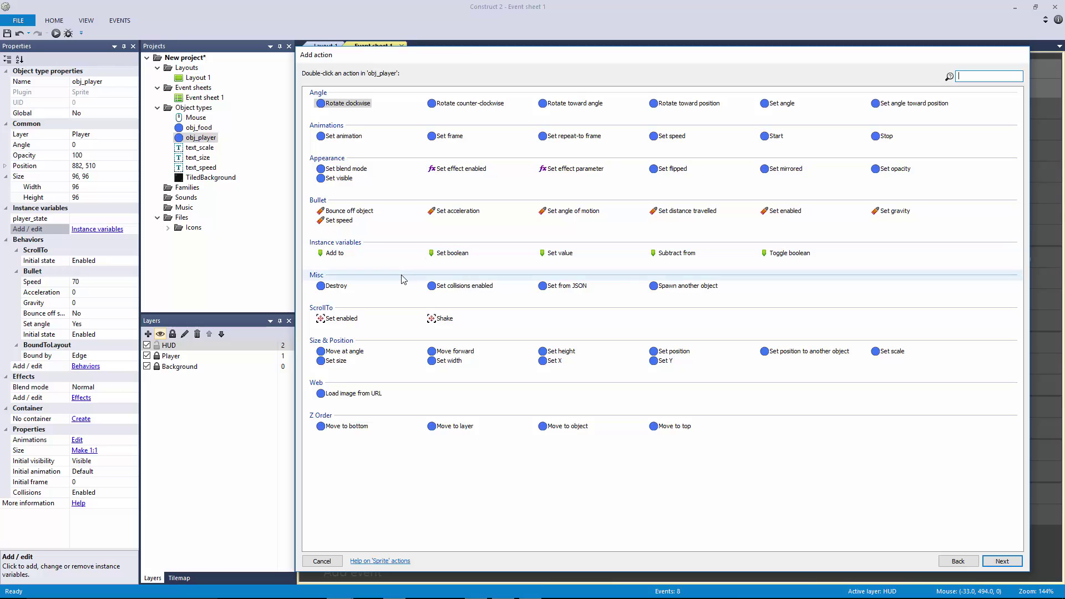
double_click(559, 253)
key(Tab)
text(")
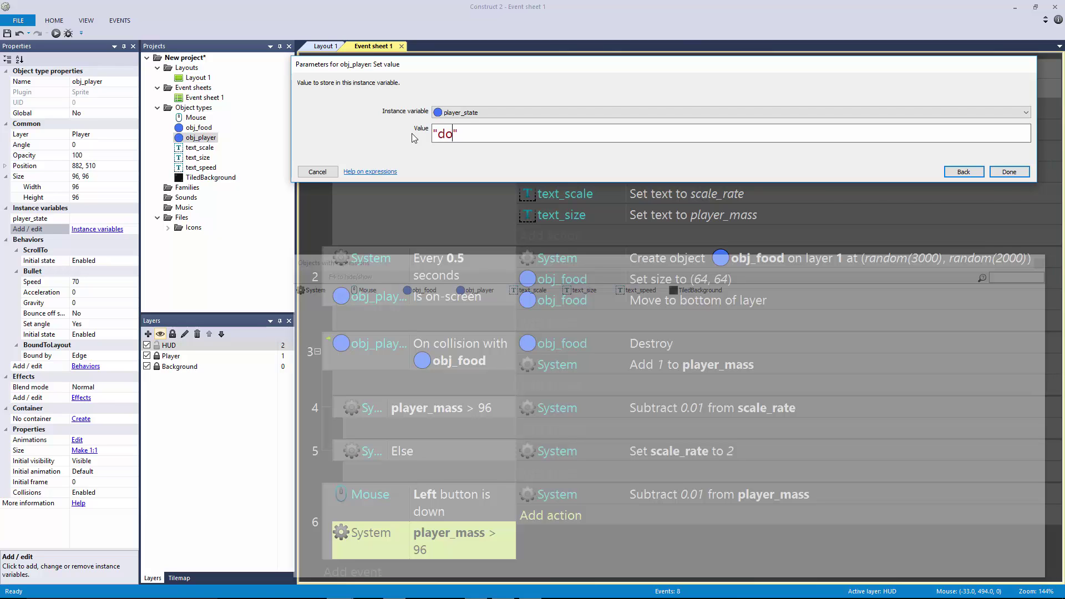
key(Return)
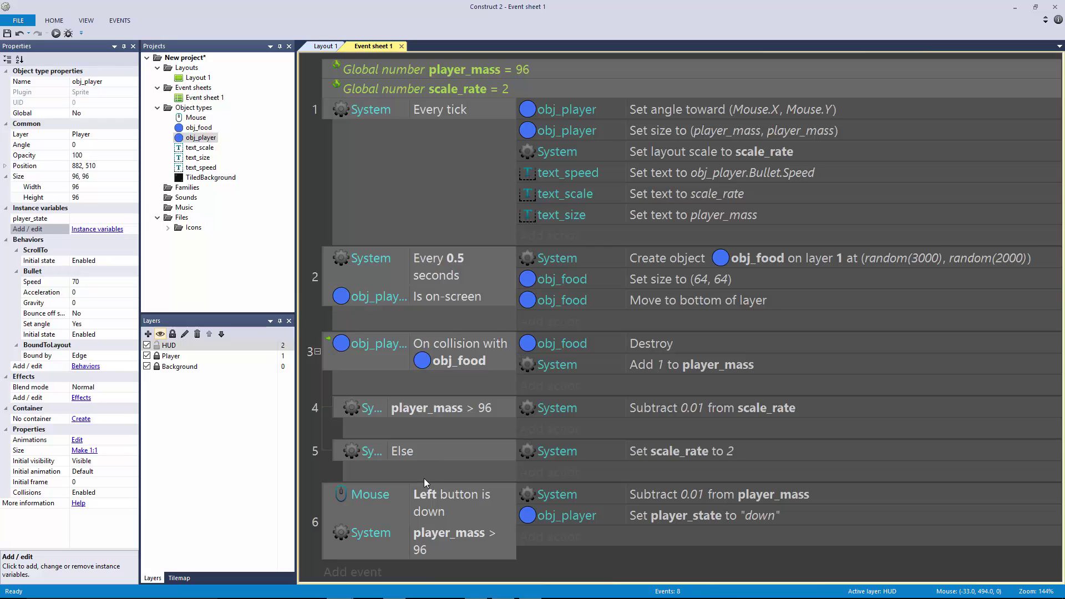
Step: Add an Else event after the left-button event, with a copied action that sets player_state to "not-down"
click(328, 514)
key(x)
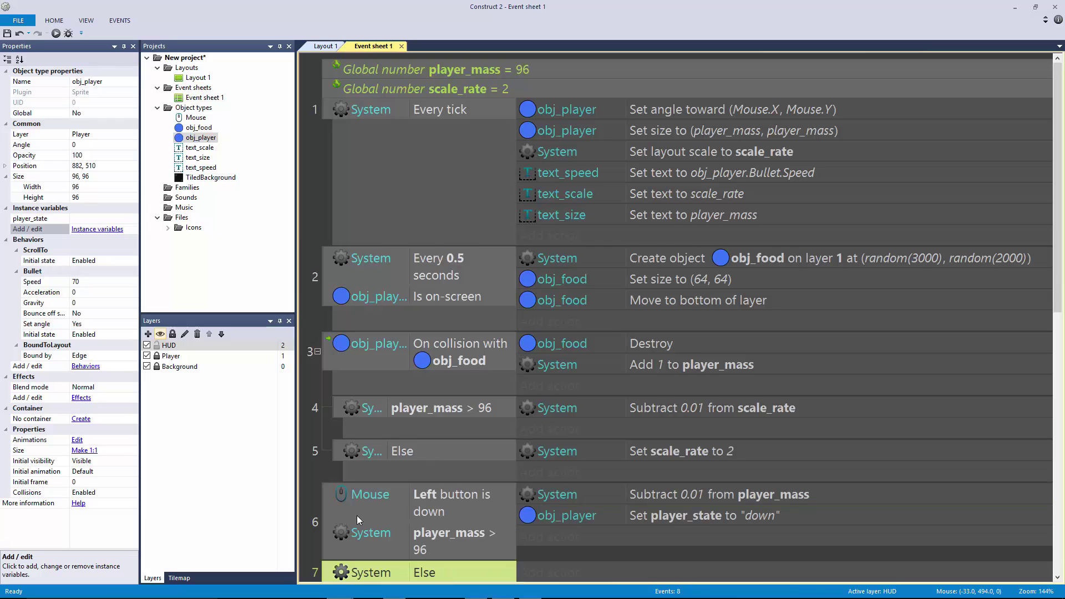
ctrl+drag(613, 505, 647, 543)
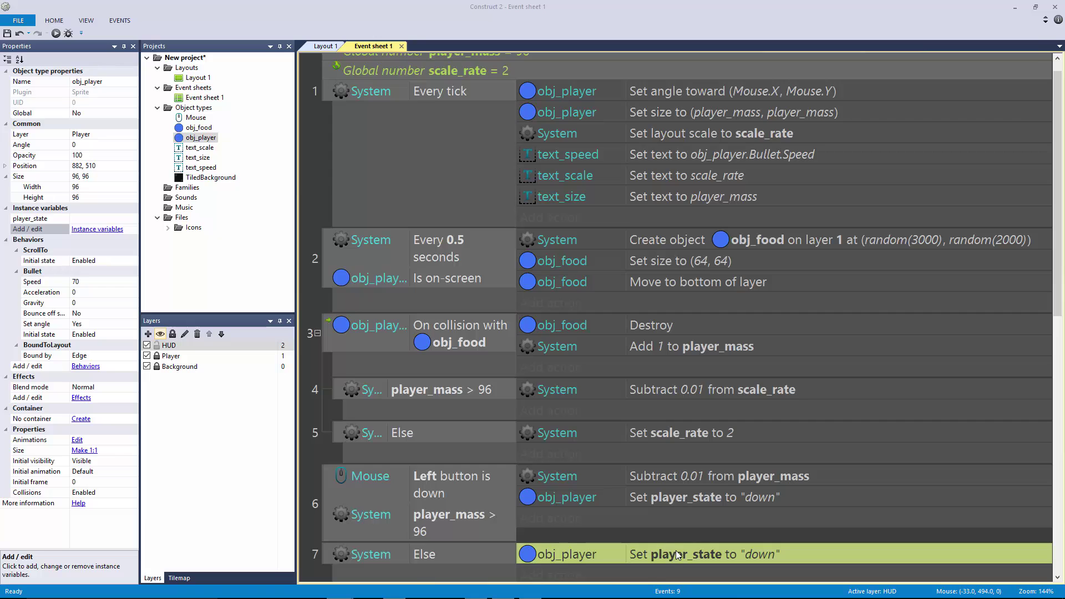
double_click(676, 550)
click(439, 136)
text(not-)
key(Return)
scroll(415, 209, down, 3)
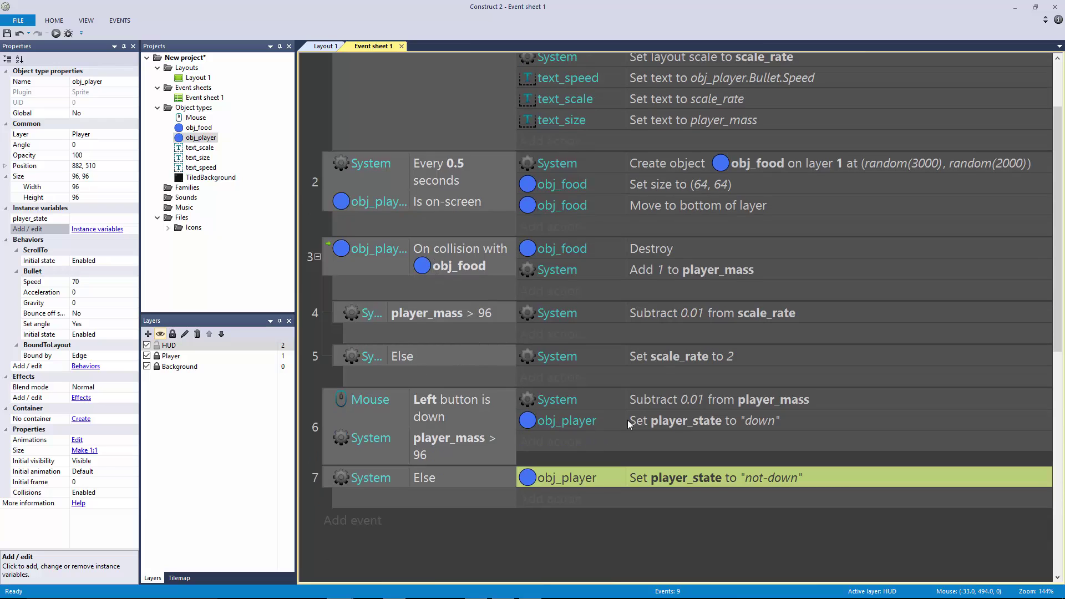
click(628, 420)
click(451, 416)
click(464, 437)
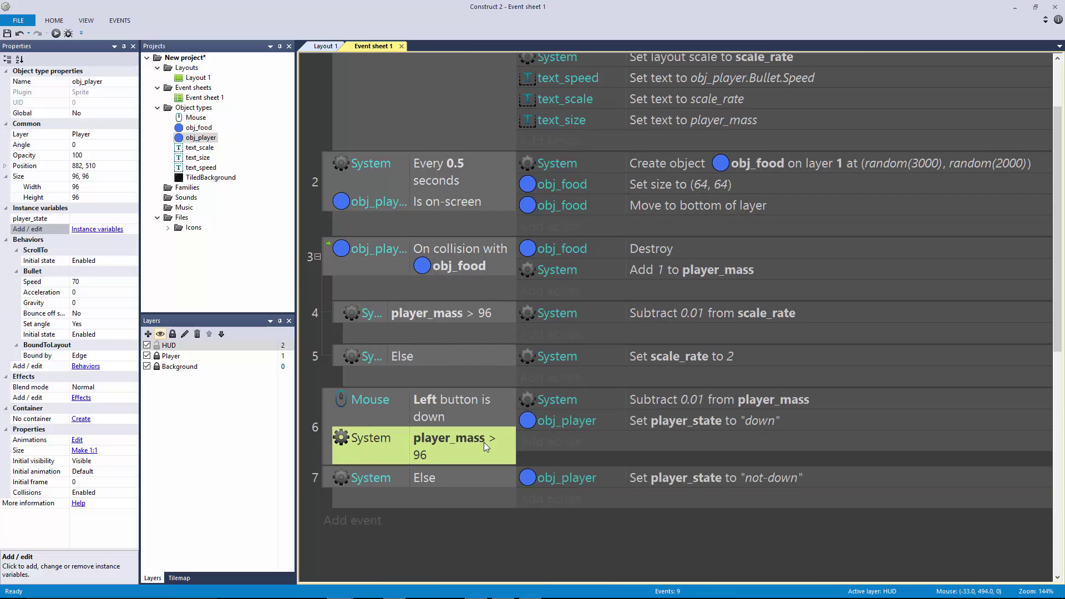
click(559, 424)
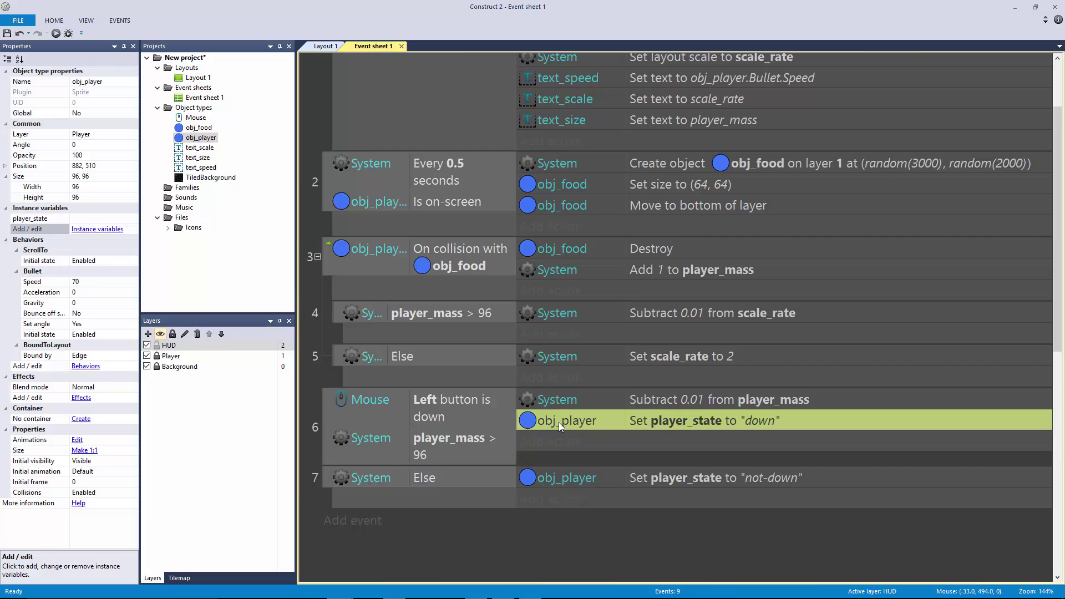
click(665, 404)
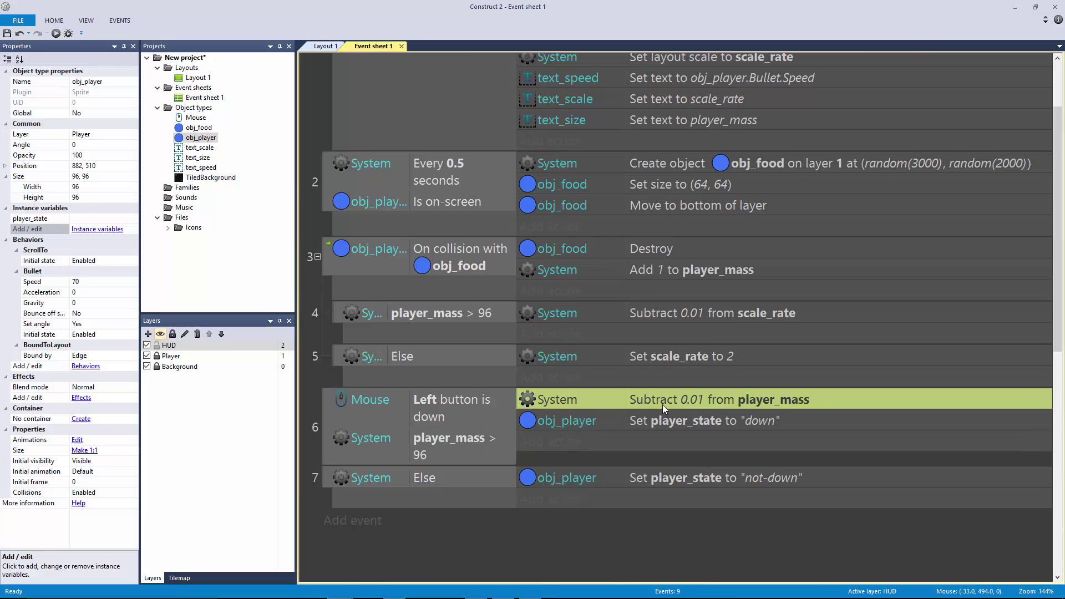
click(673, 420)
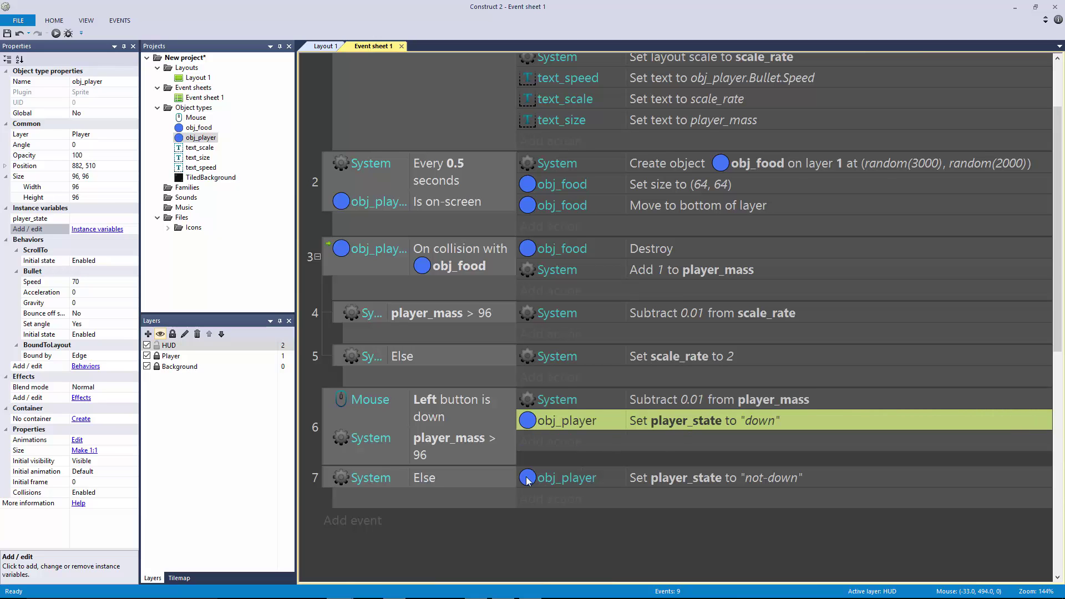
Step: Add an event that compares obj_player's player_state instance variable as equal to "down"
click(355, 521)
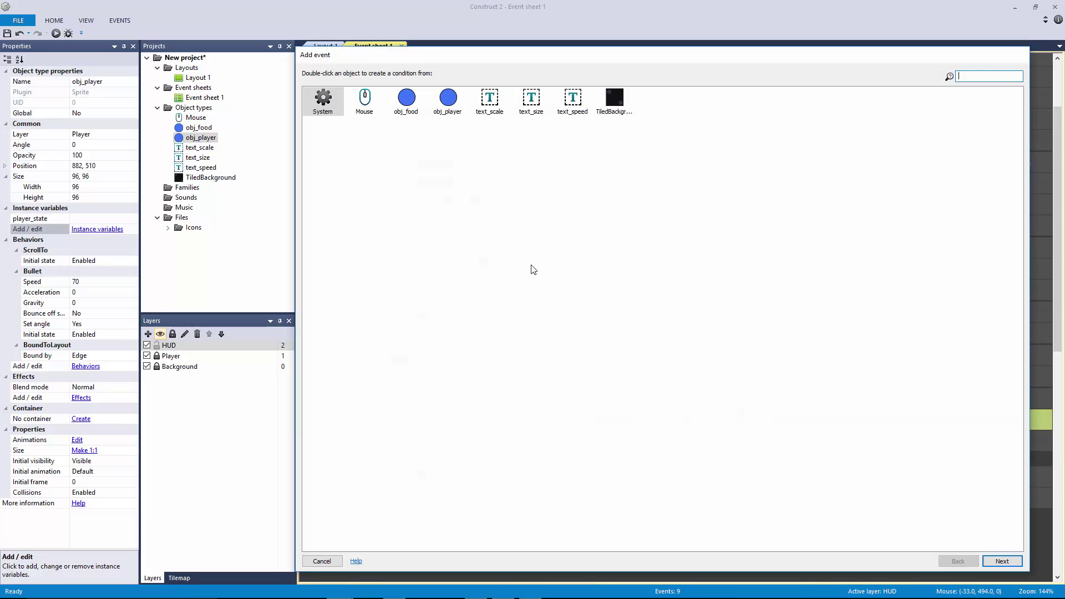
double_click(448, 106)
double_click(355, 269)
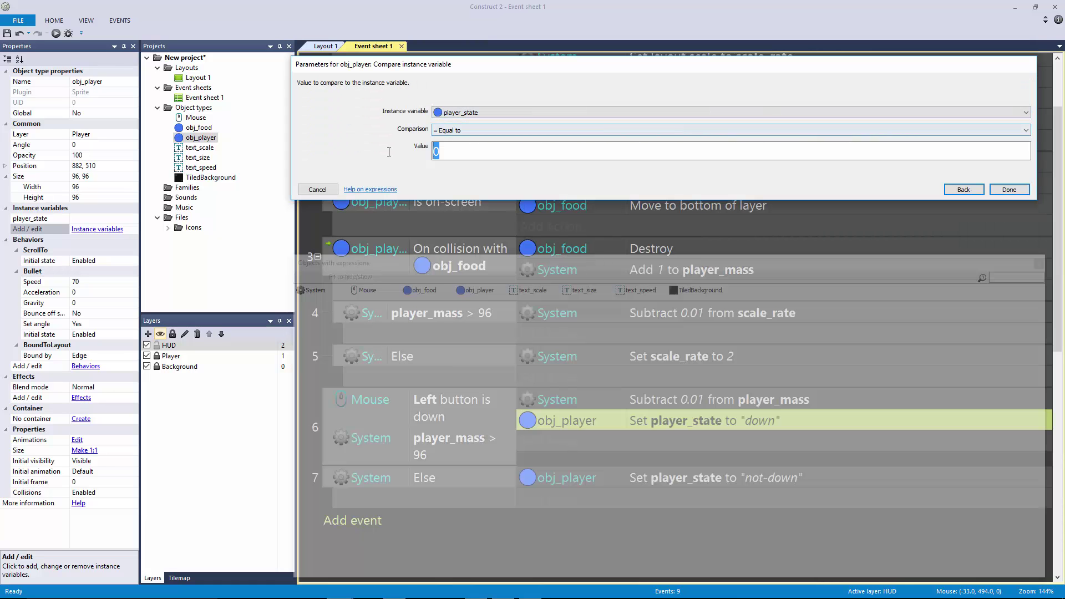
text("down")
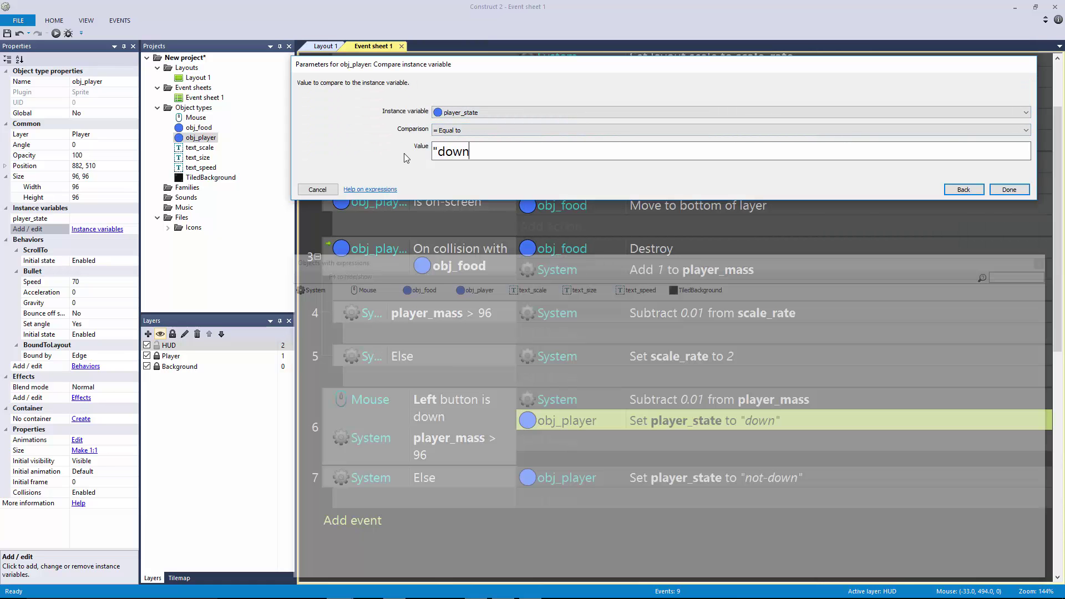
key(Return)
Step: Duplicate the player_state comparison event and set the copy's comparison value to "not-down"
key(ctrl+c)
key(ctrl+v)
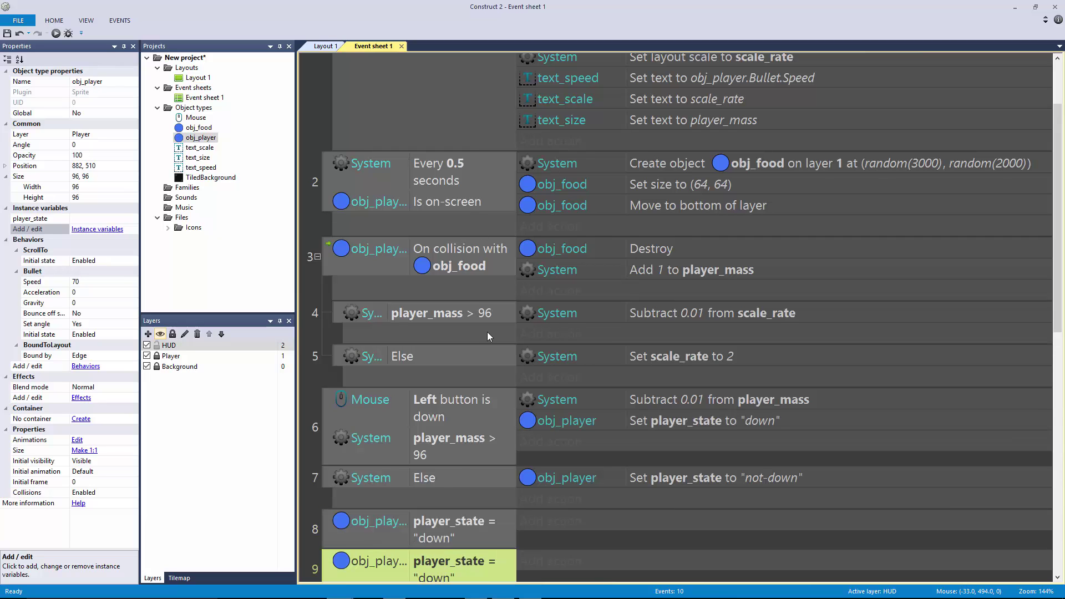
double_click(489, 552)
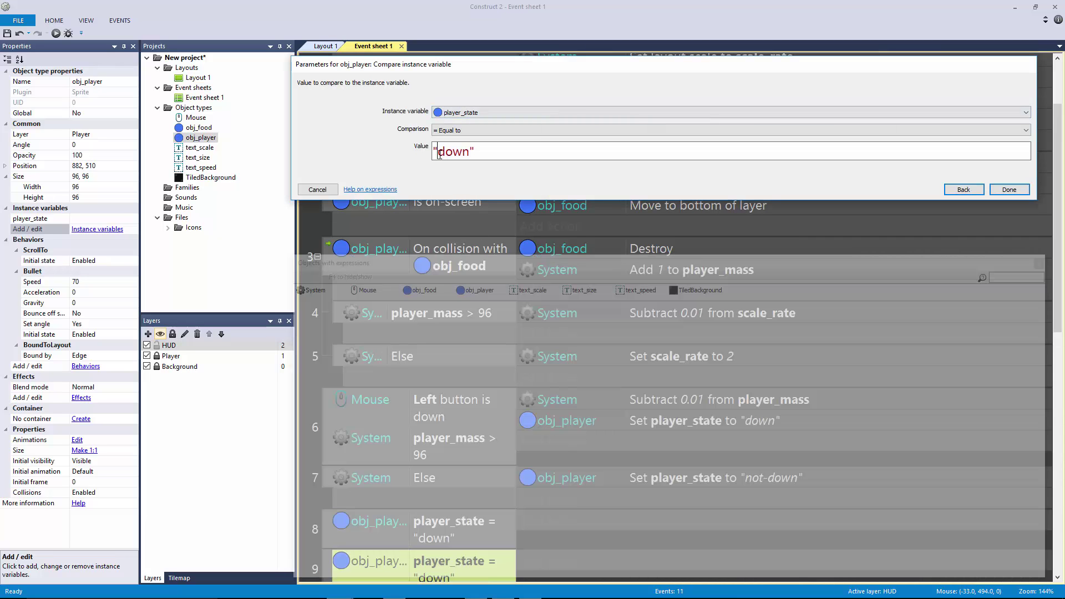
text(not-)
key(Return)
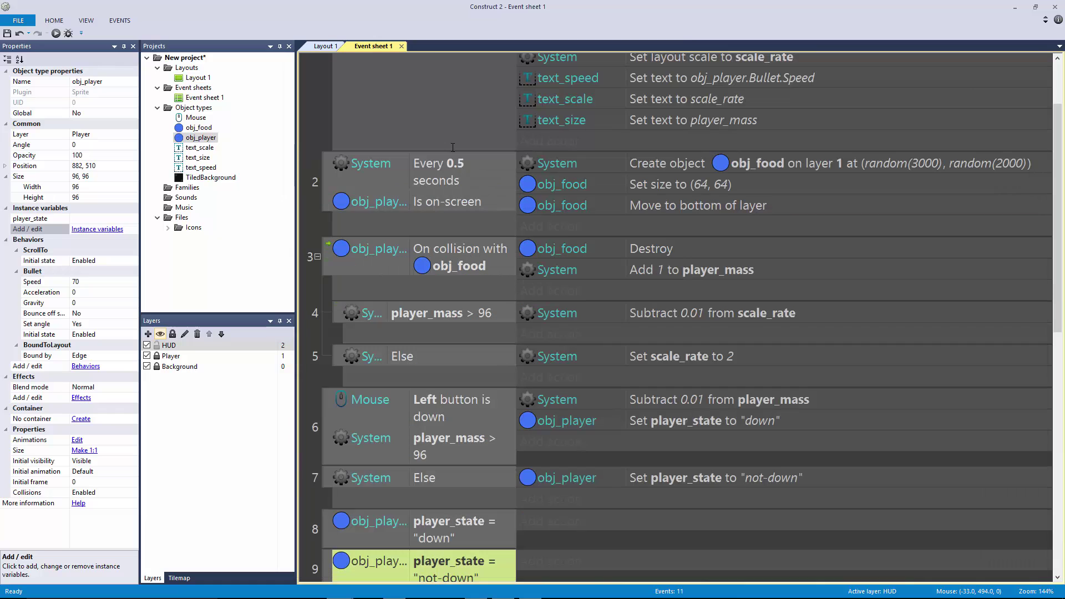
Step: Add an obj_player action to the "down" state event that sets the Bullet speed to 350
scroll(558, 258, down, 1)
click(547, 475)
double_click(444, 100)
double_click(339, 220)
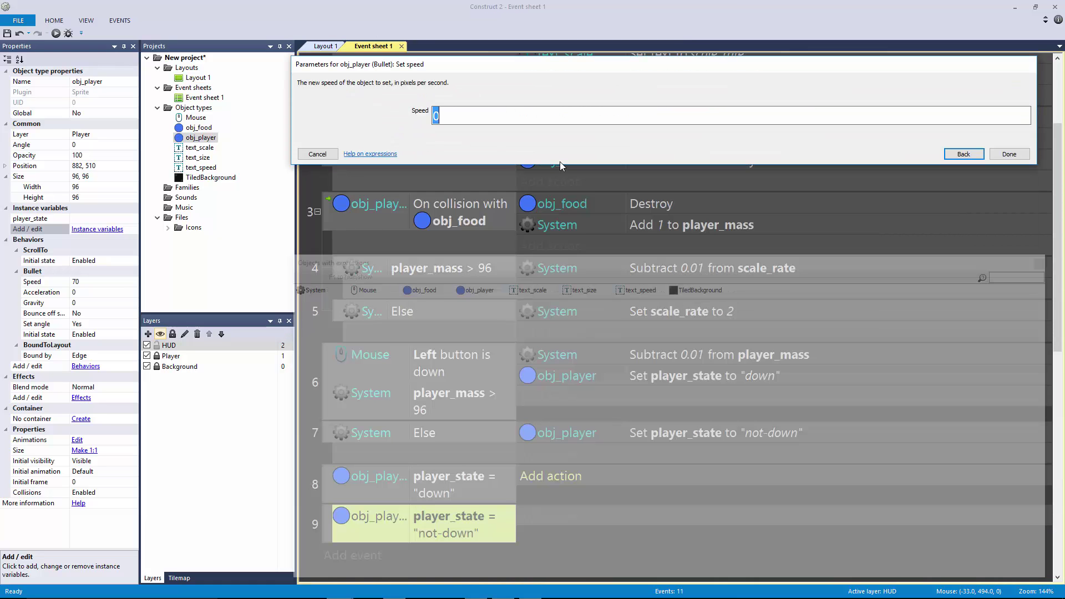
text(350)
key(Return)
Step: Copy the Bullet speed action into the "not-down" state event and set its speed to 70
click(605, 475)
key(ctrl+c)
click(472, 528)
key(ctrl+v)
double_click(736, 528)
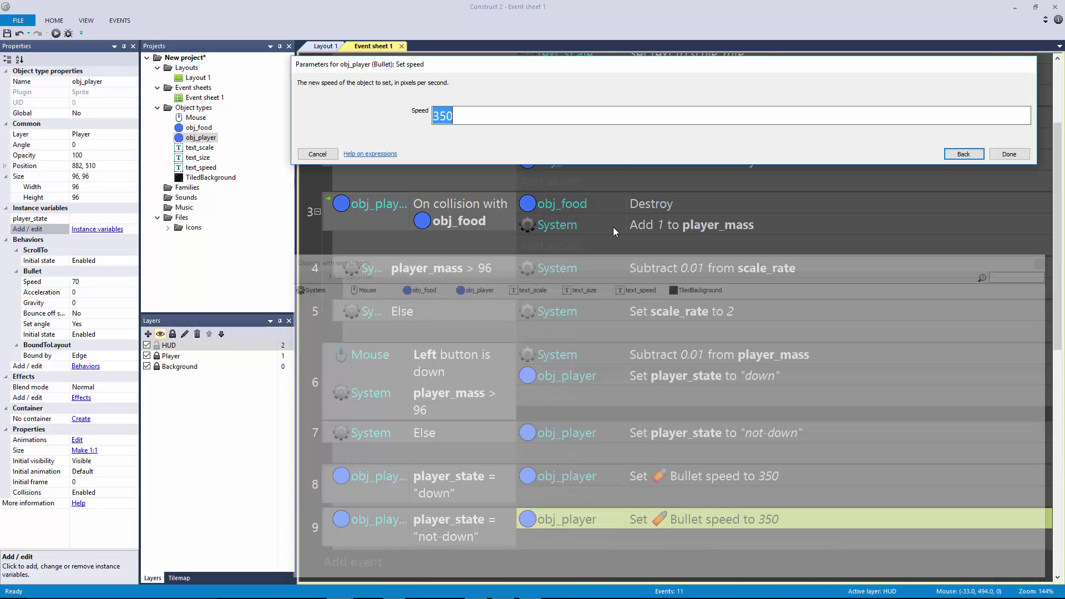
text(70)
key(Return)
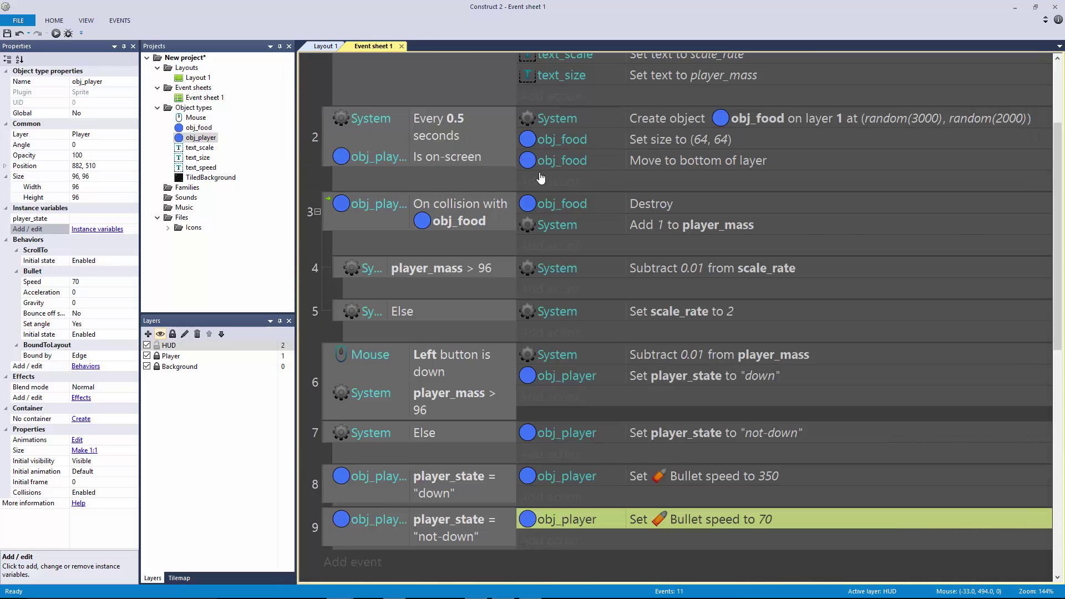
Step: Preview the game from Layout 1 in an enlarged window to check the speed boost and mass loss, and close it
click(324, 46)
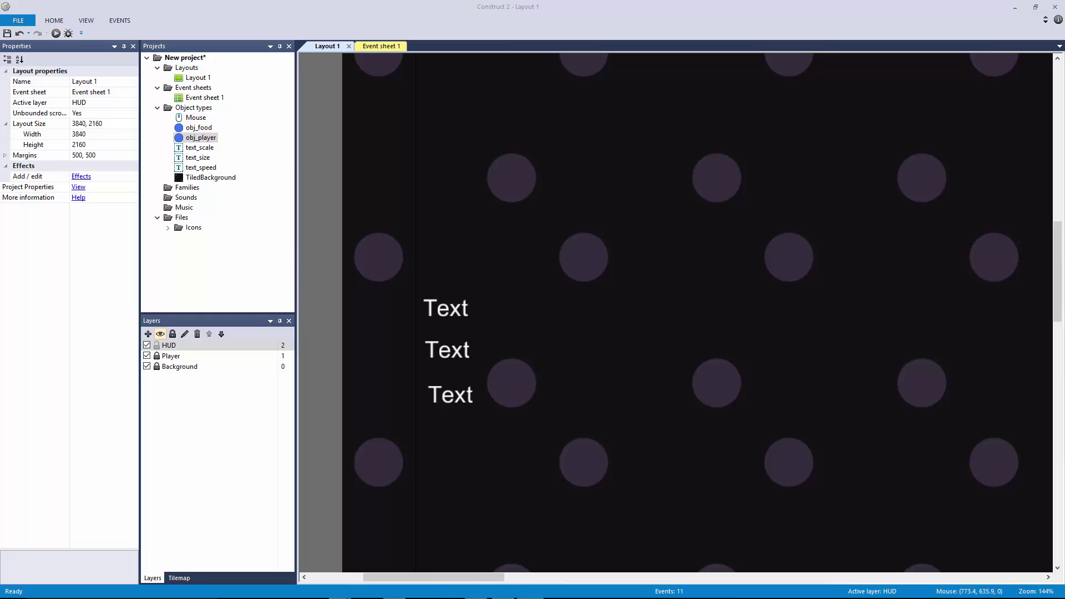
drag(527, 190, 1019, 516)
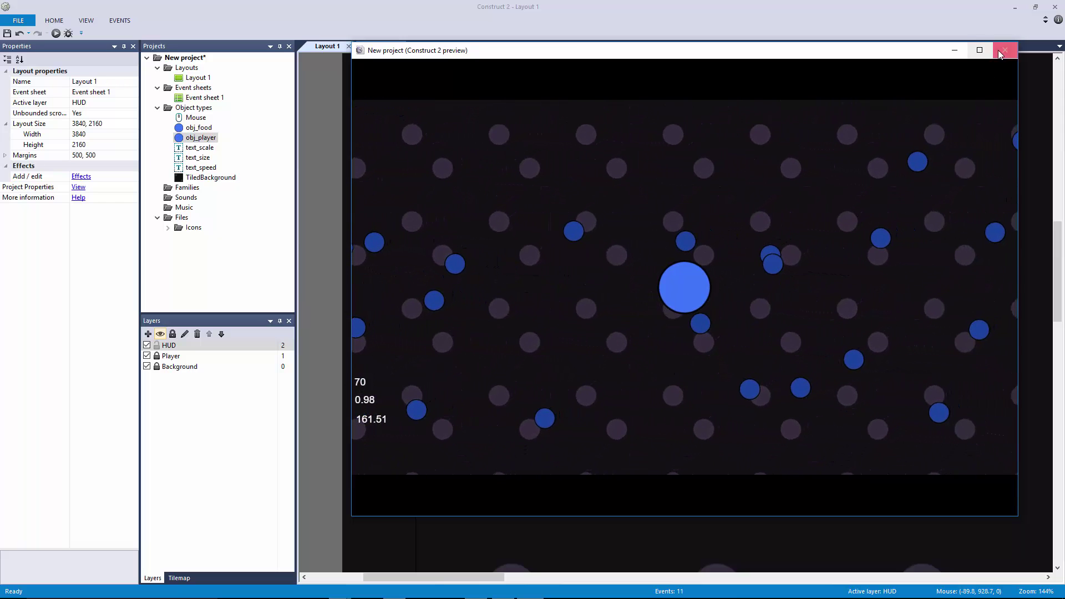
click(999, 50)
Step: Add a System compare-variable event to Event sheet 1 that checks whether scale_rate is equal to 1
click(390, 47)
scroll(471, 292, down, 3)
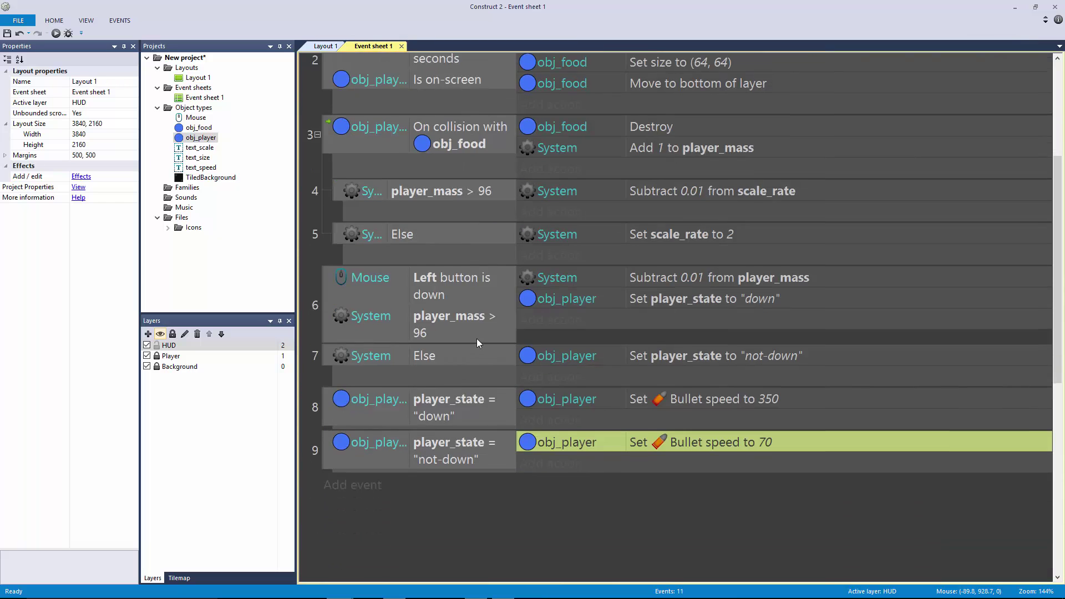
click(449, 302)
click(448, 523)
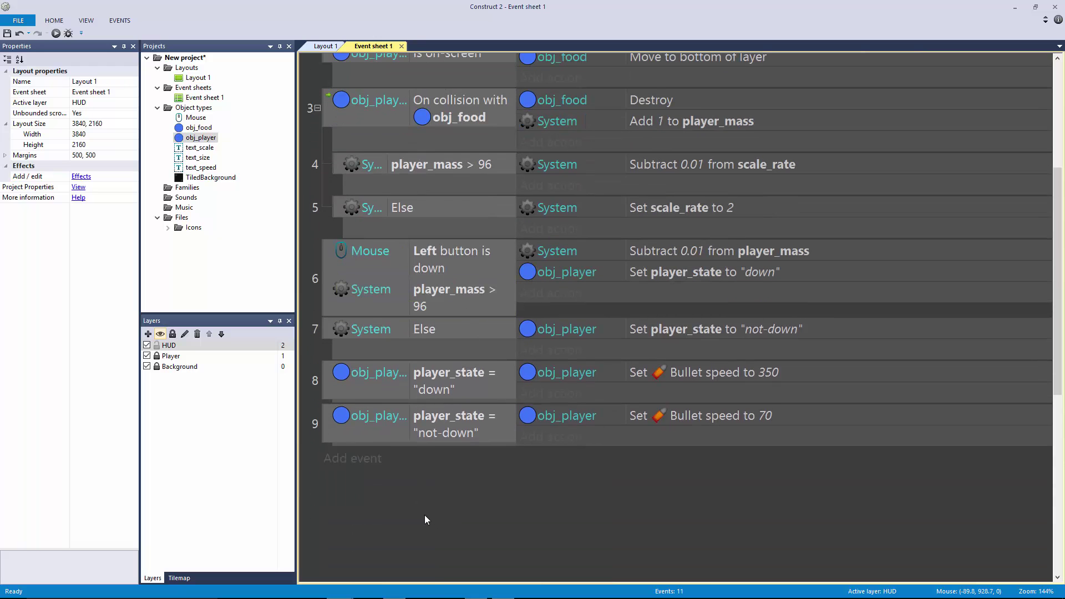
click(363, 465)
double_click(322, 109)
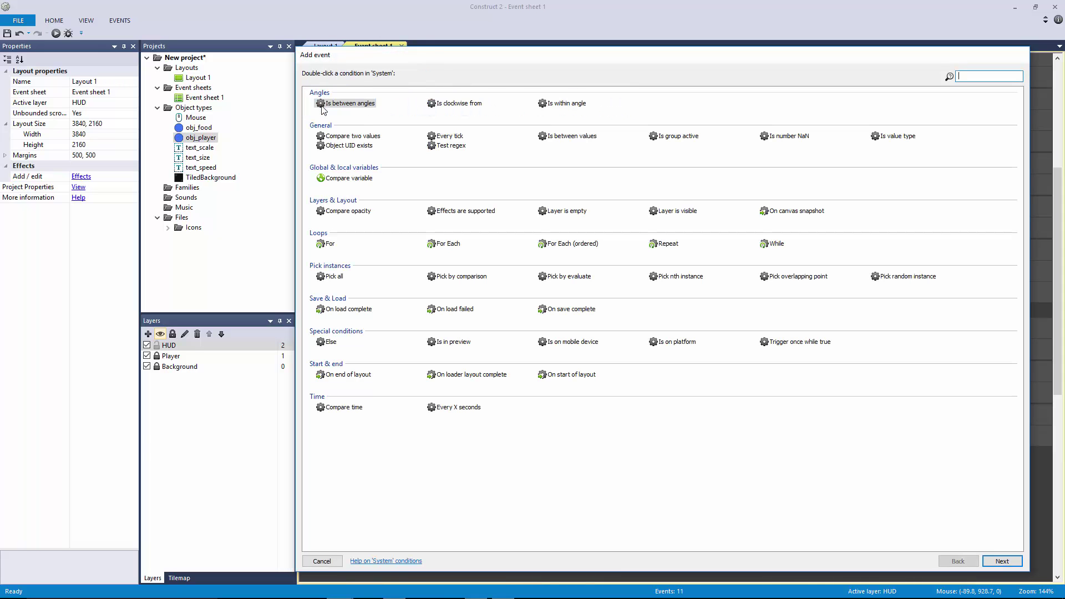
double_click(337, 183)
click(478, 115)
click(466, 135)
click(463, 131)
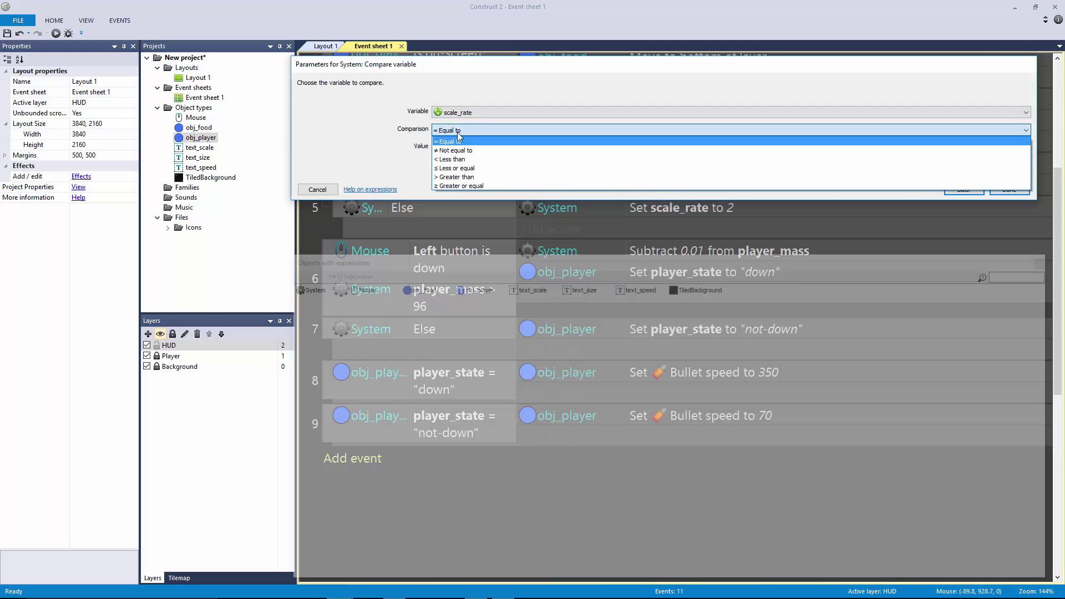
click(459, 141)
click(435, 151)
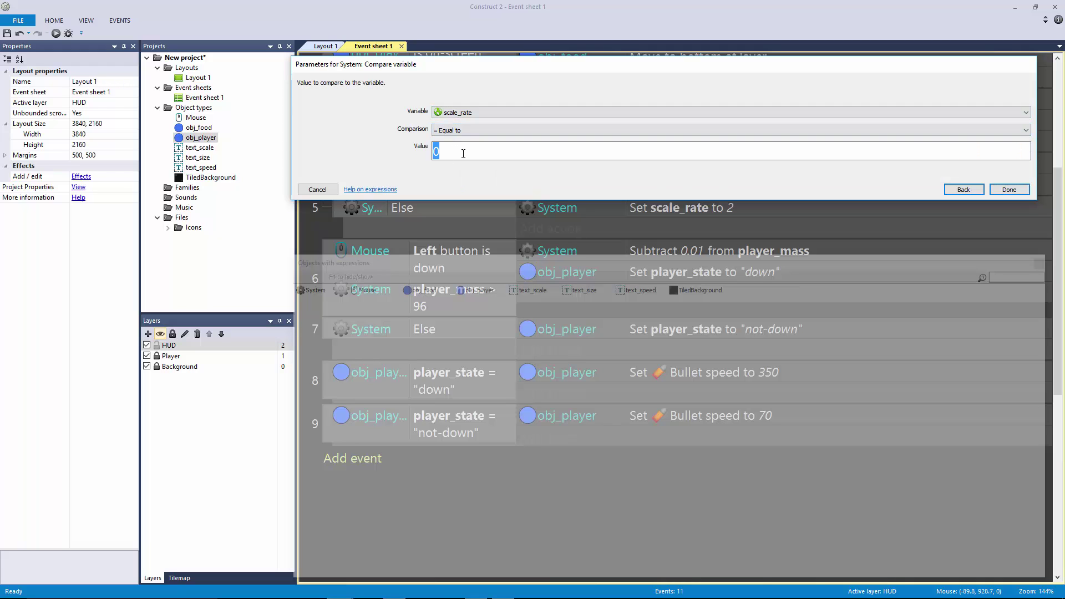
text(1)
key(Return)
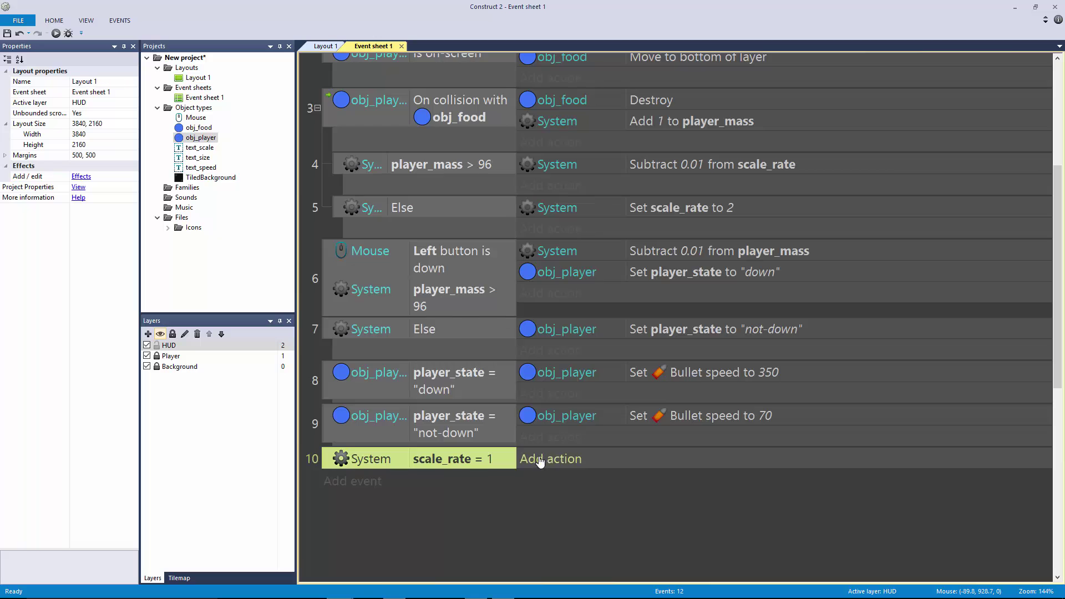
Step: Add a System action to the scale_rate comparison event that sets scale_rate to 1
click(540, 462)
double_click(323, 101)
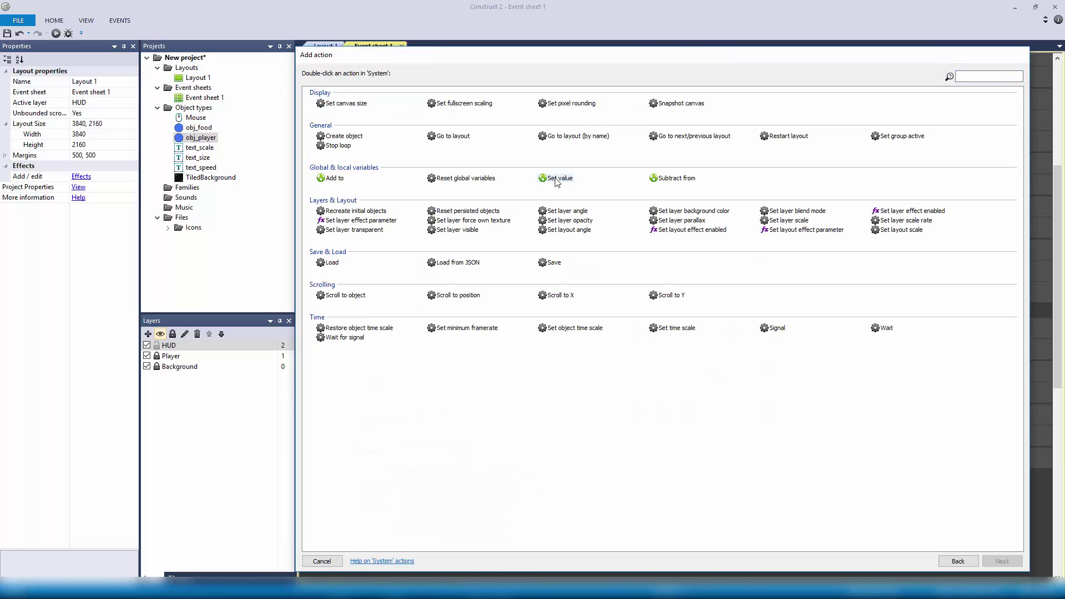
double_click(557, 179)
click(471, 113)
click(472, 137)
key(Tab)
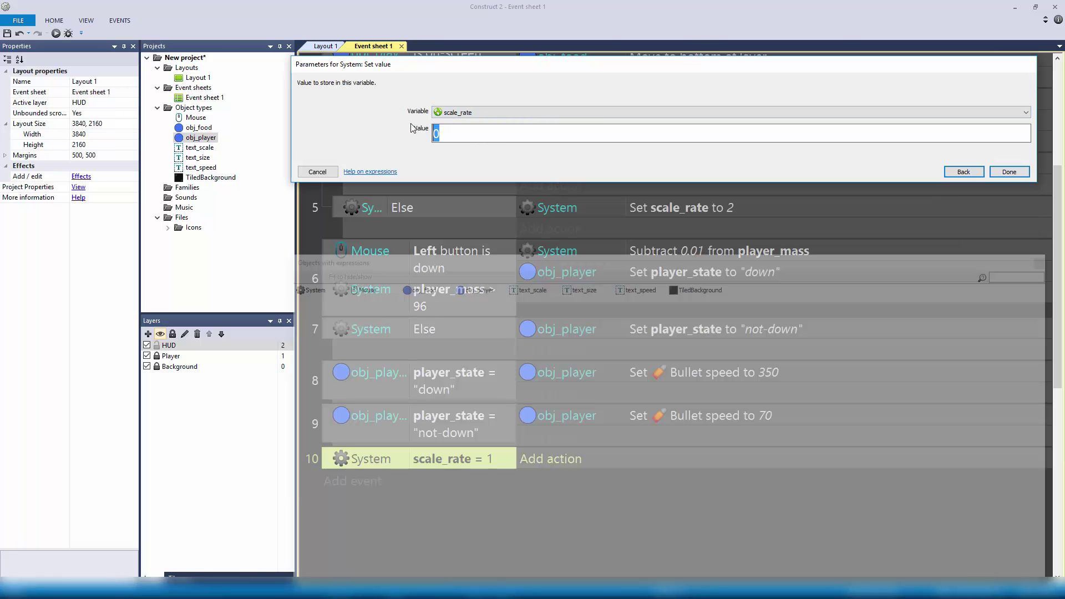
text(1)
key(Return)
Step: Preview the game from Layout 1 to check the player's movement, speed boost and scale rate, and return to the layout
click(324, 46)
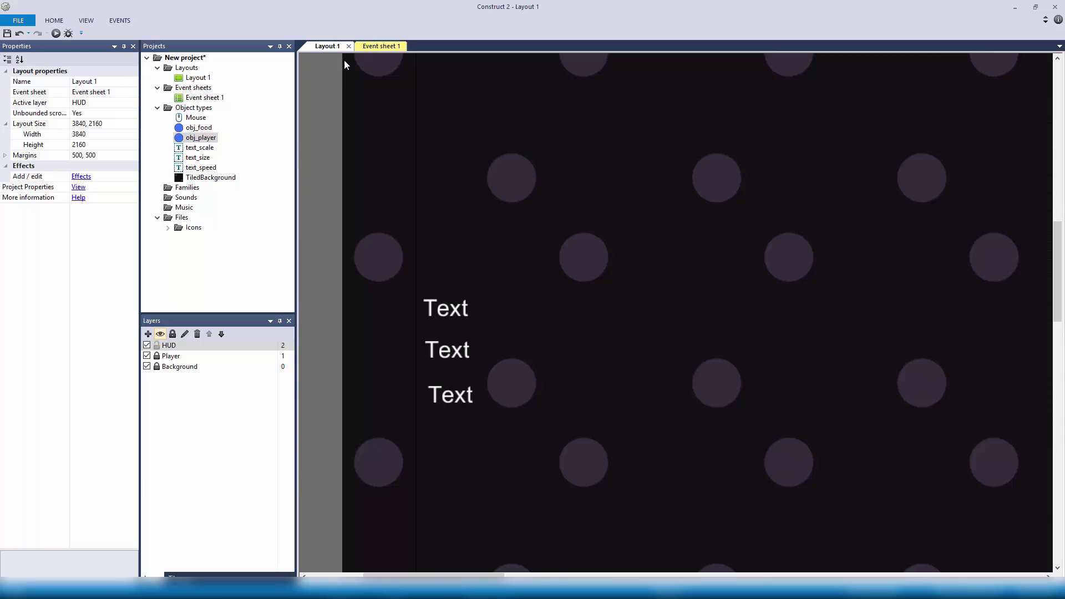
key(F5)
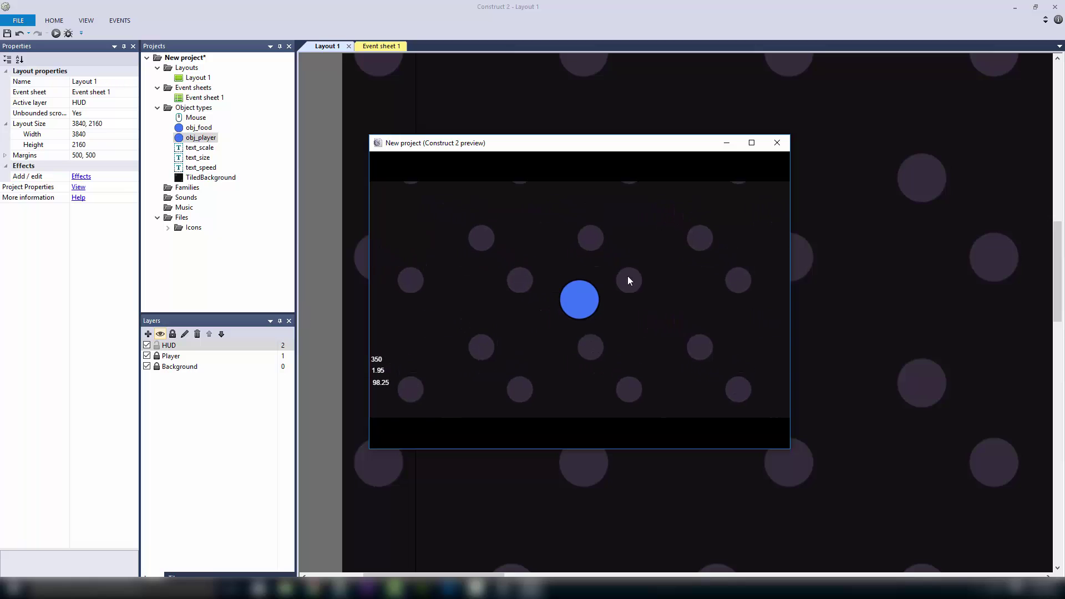
click(661, 534)
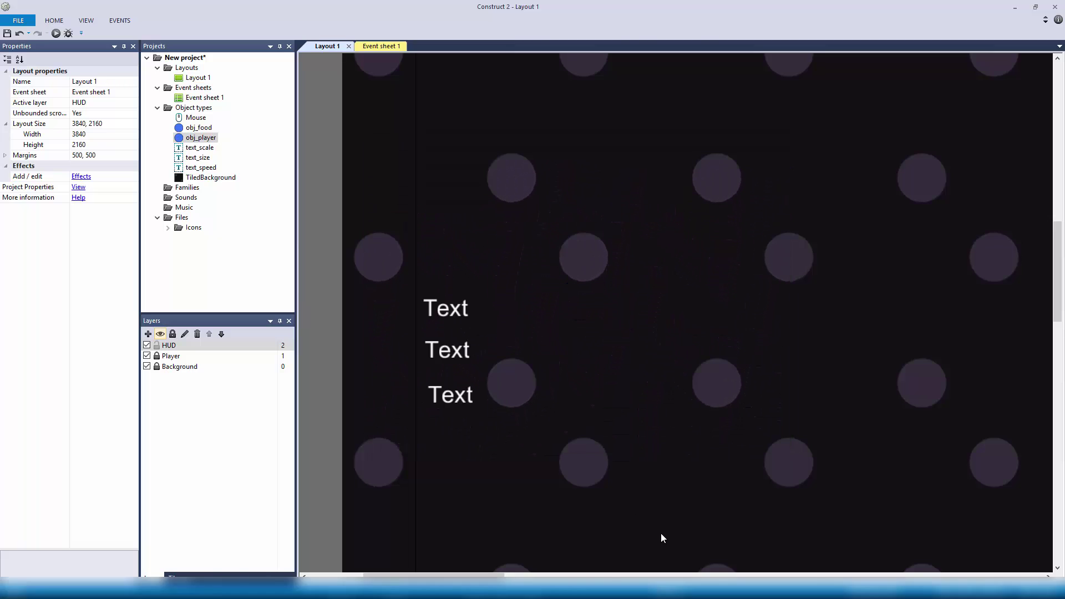